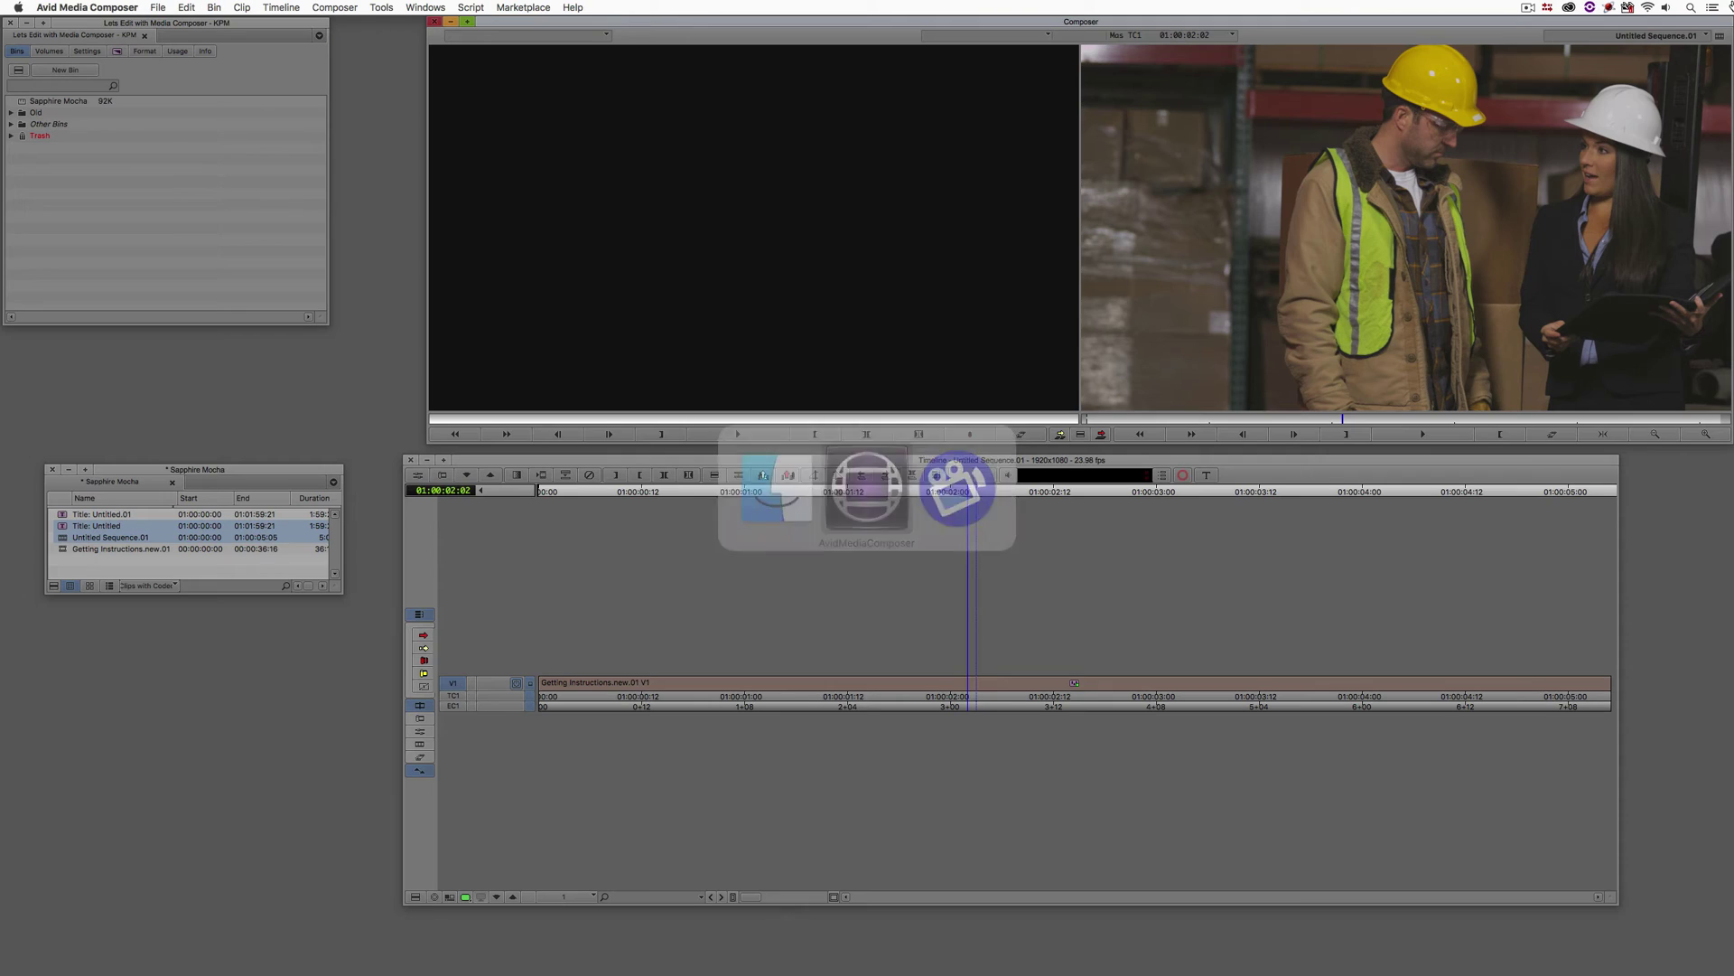
Scrub through the warehouse clip, then open its mocha Pro effect settings with Cmd+8
{"action": "left_click_drag", "start_coordinate": [679, 655], "coordinate": [1002, 700]}
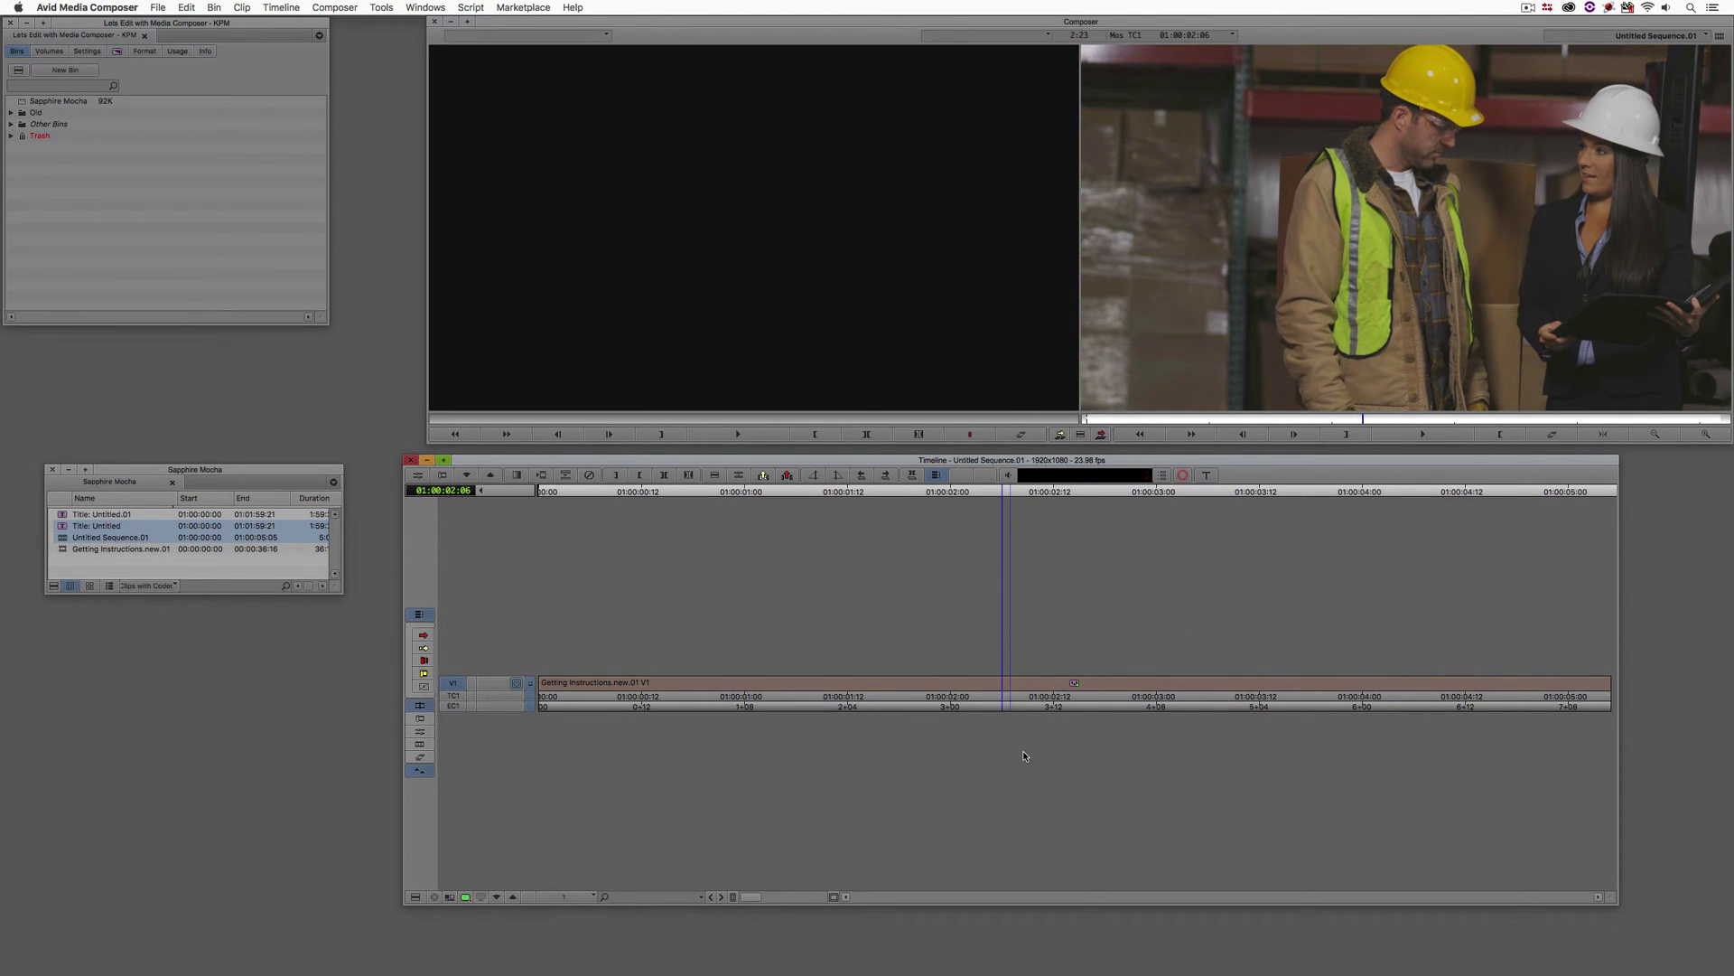
{"action": "left_click_drag", "start_coordinate": [1003, 700], "coordinate": [1199, 700]}
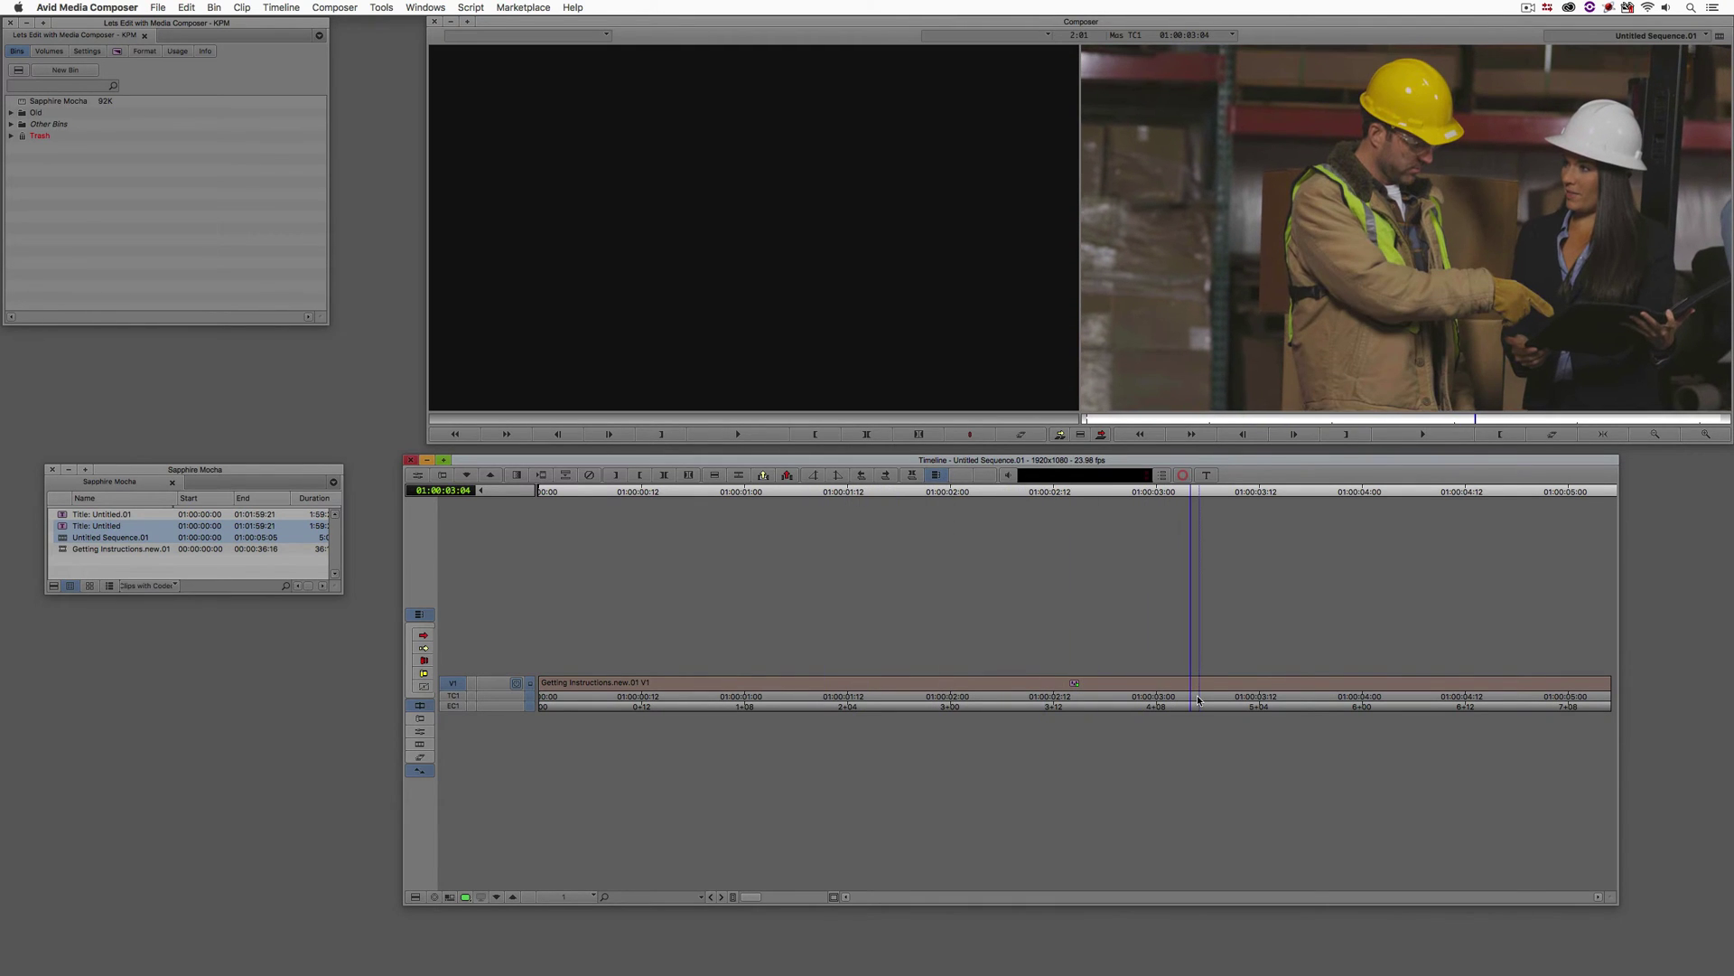
{"action": "key", "text": "super+8"}
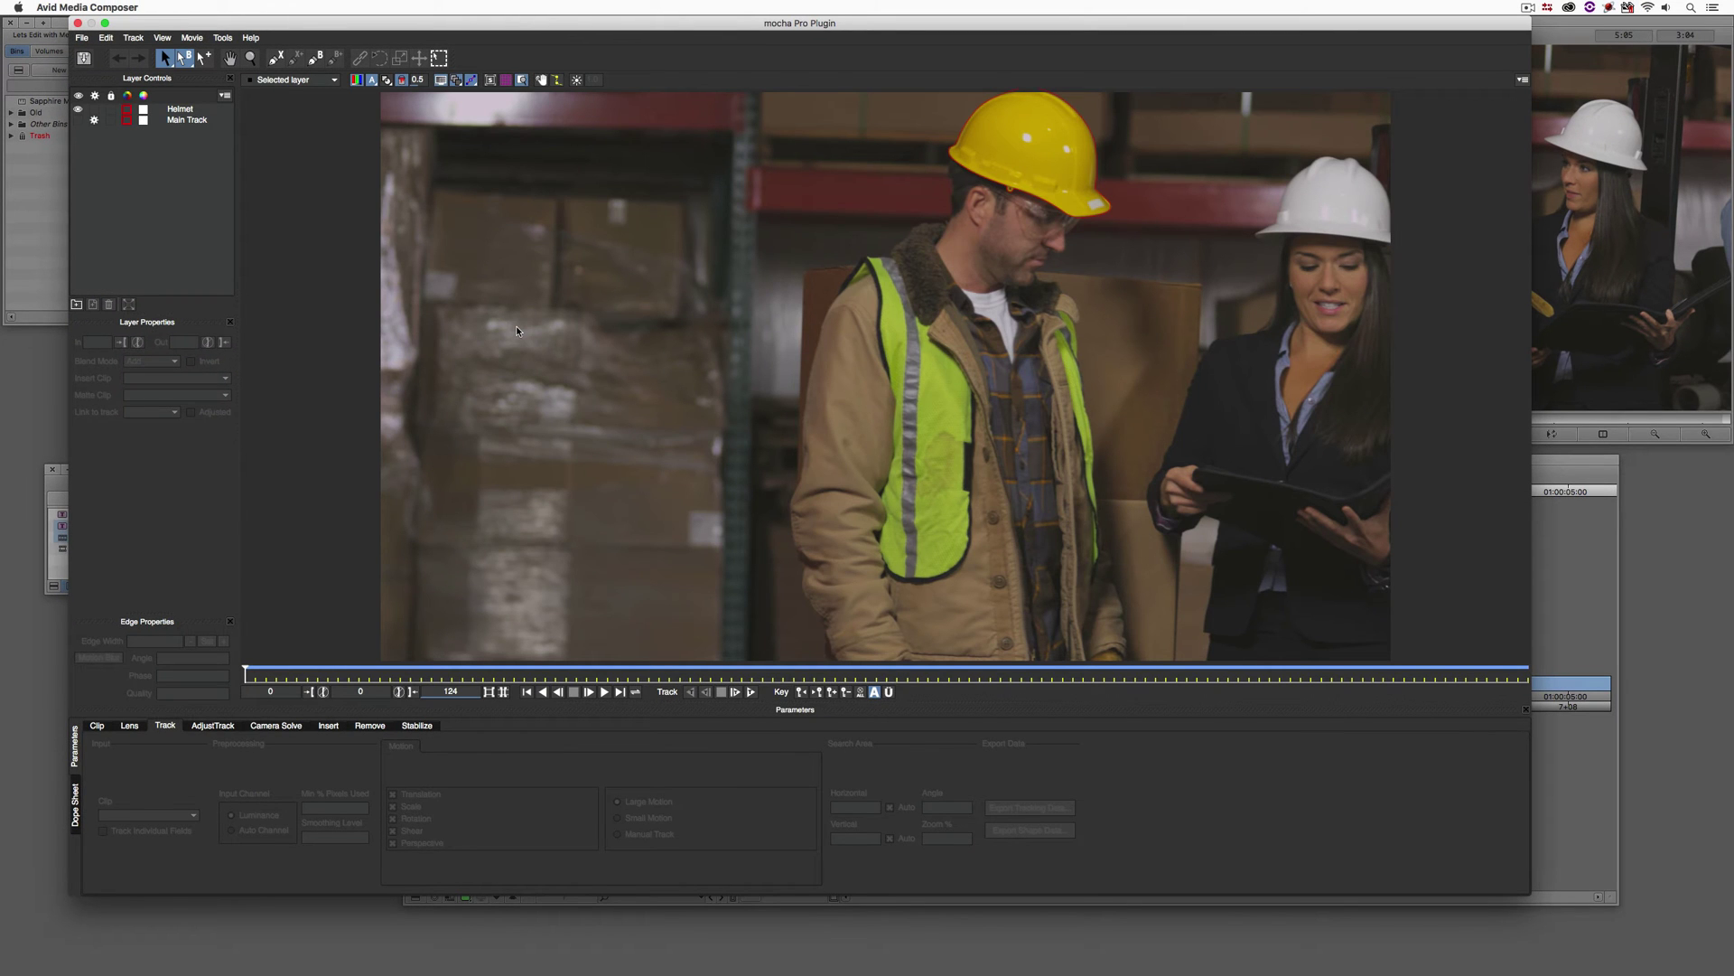
Select the Helmet layer and scrub forward from frame 54 to confirm the shape tracks the hard hat
{"action": "left_click", "coordinate": [1045, 212]}
{"action": "left_click", "coordinate": [804, 673]}
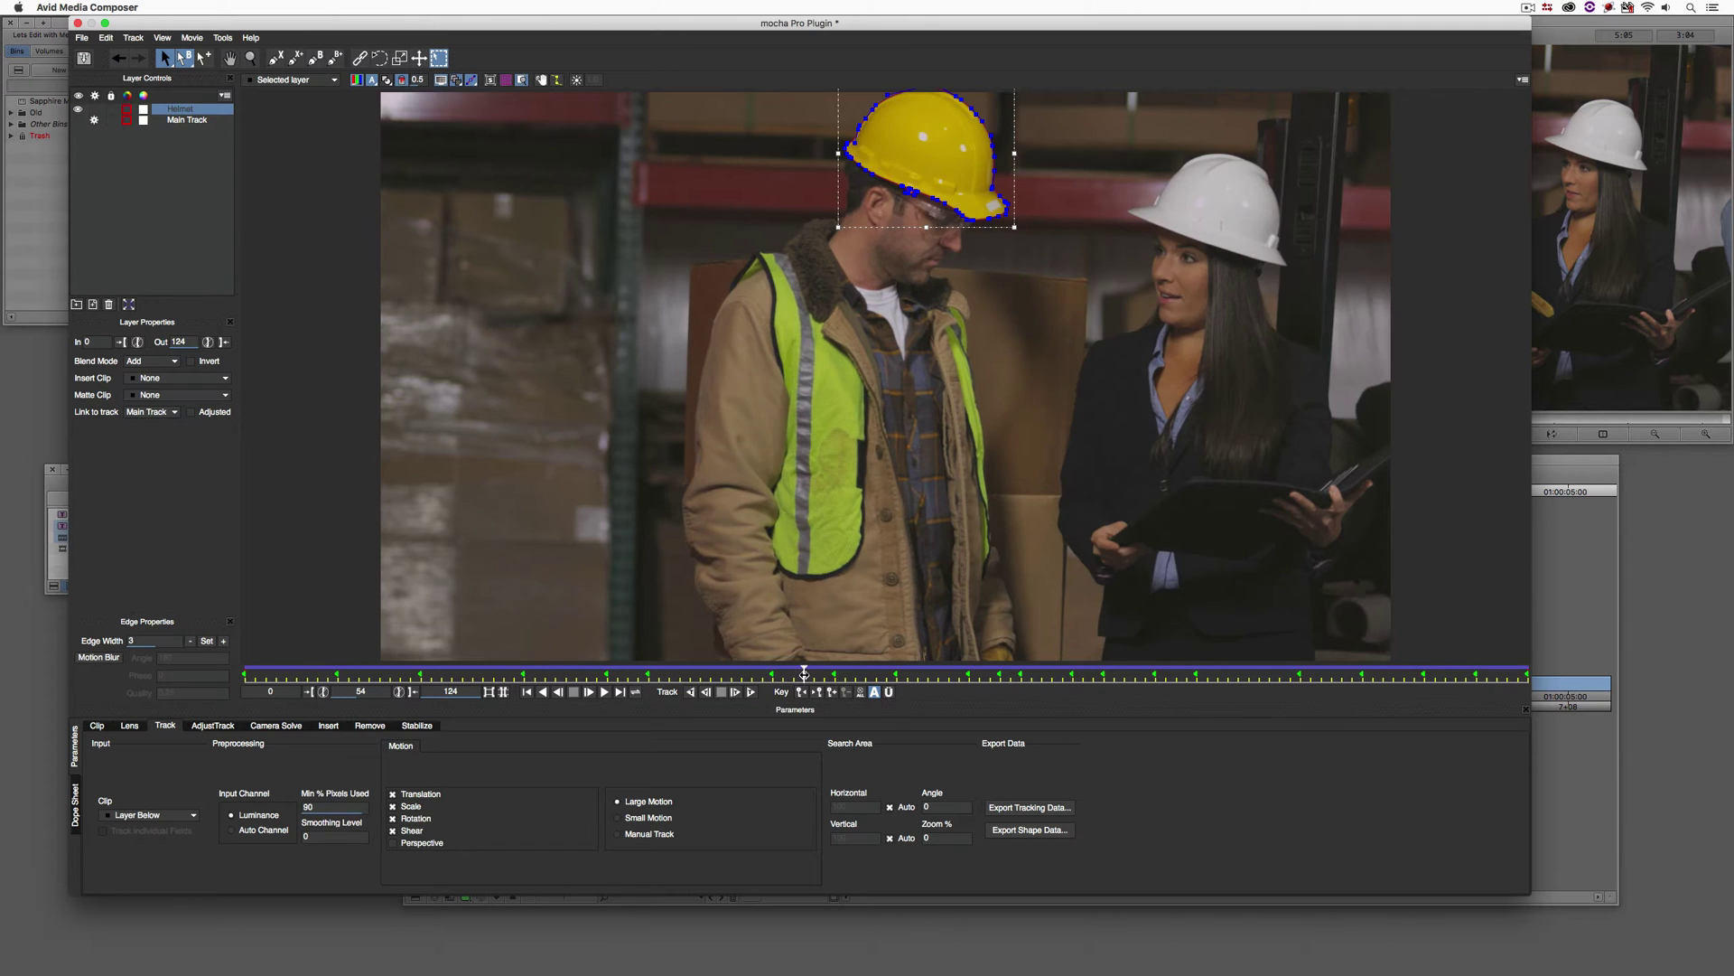
{"action": "left_click_drag", "start_coordinate": [804, 673], "coordinate": [951, 684]}
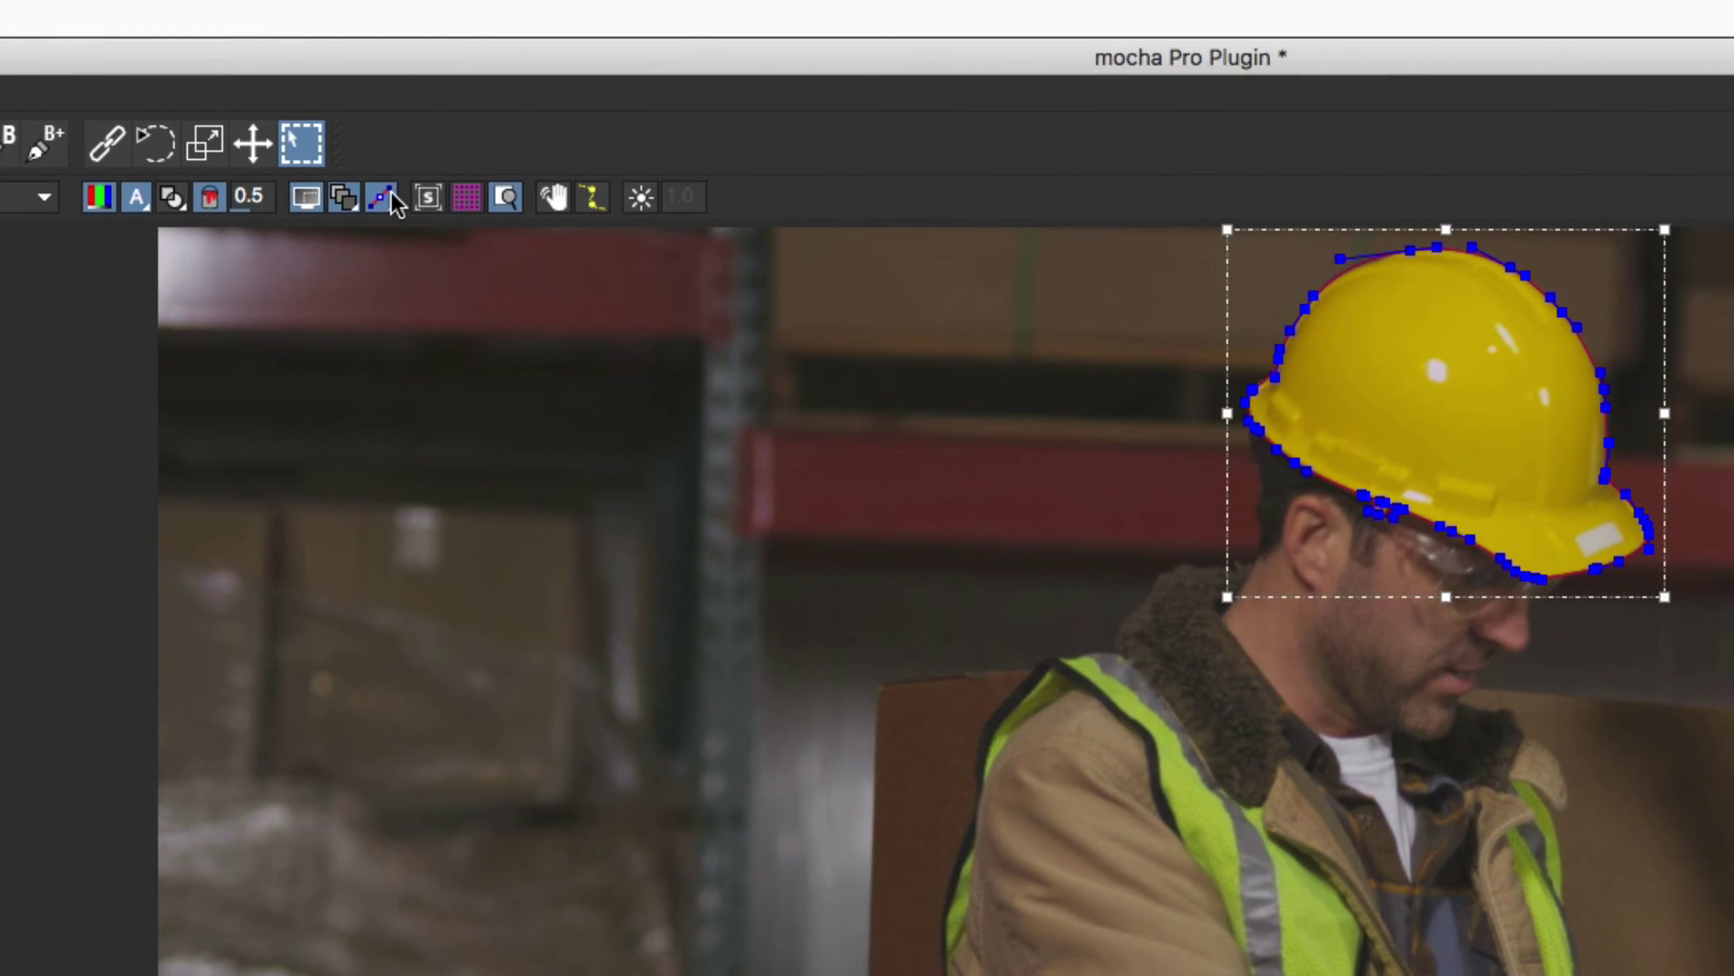
Hide the spline tangents and layer outlines, and show the Helmet layer as a matte
{"action": "left_click", "coordinate": [388, 200]}
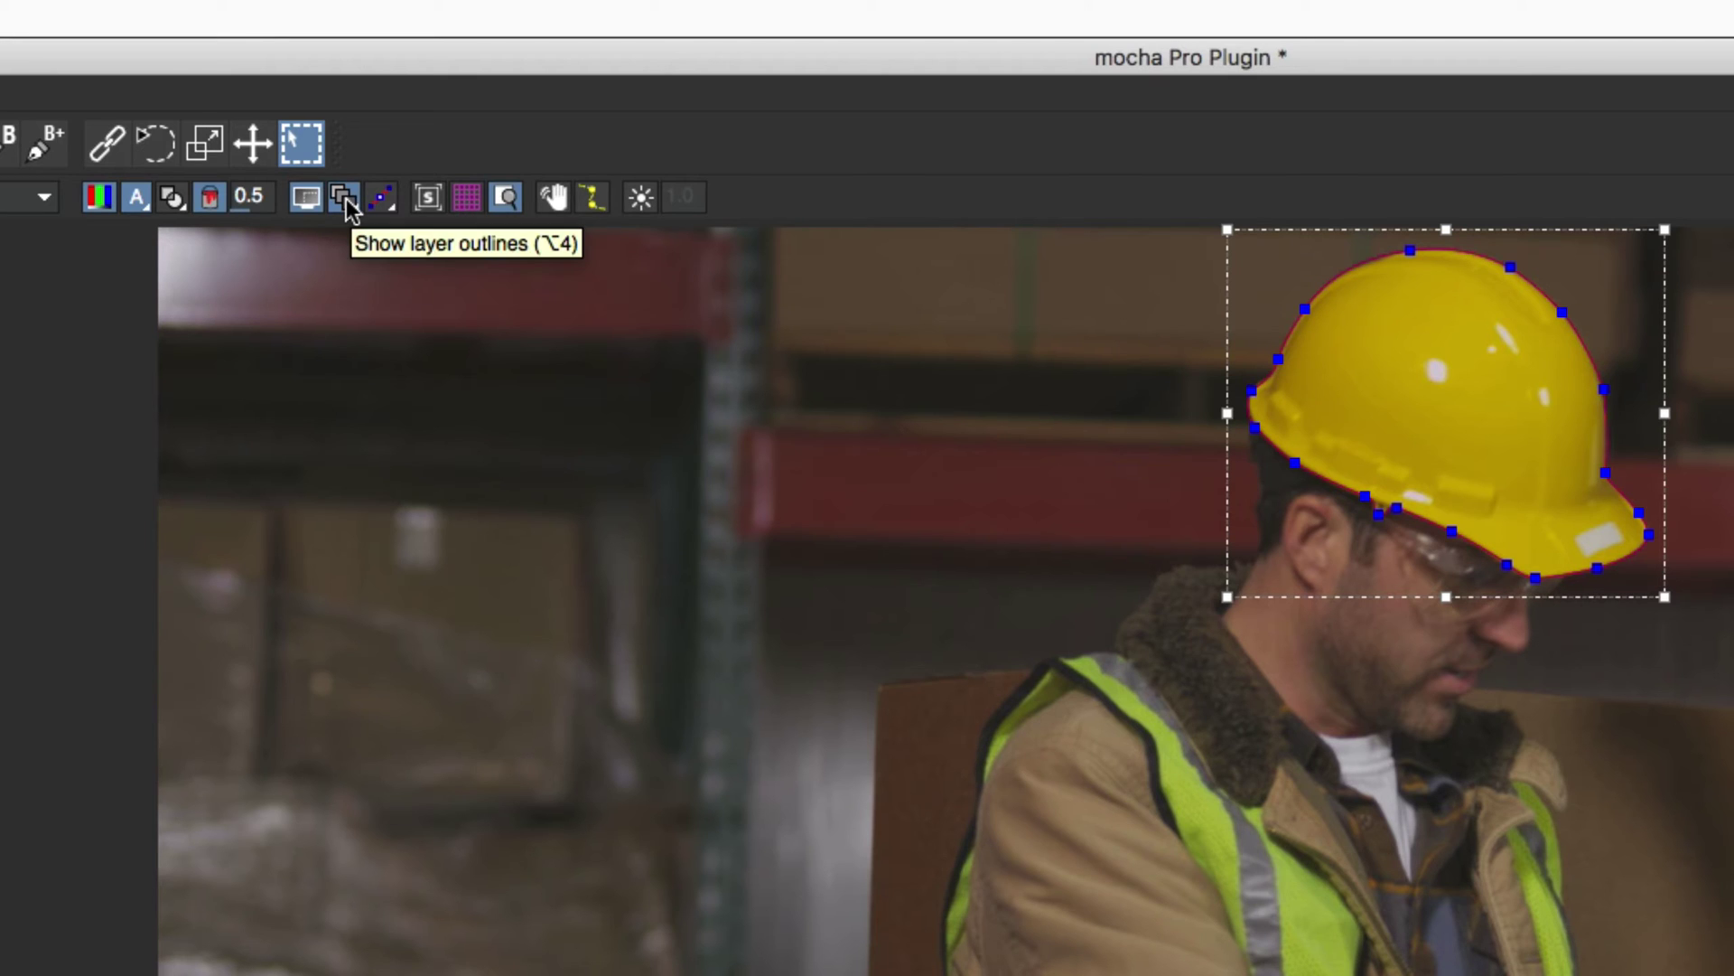
{"action": "left_click", "coordinate": [345, 197]}
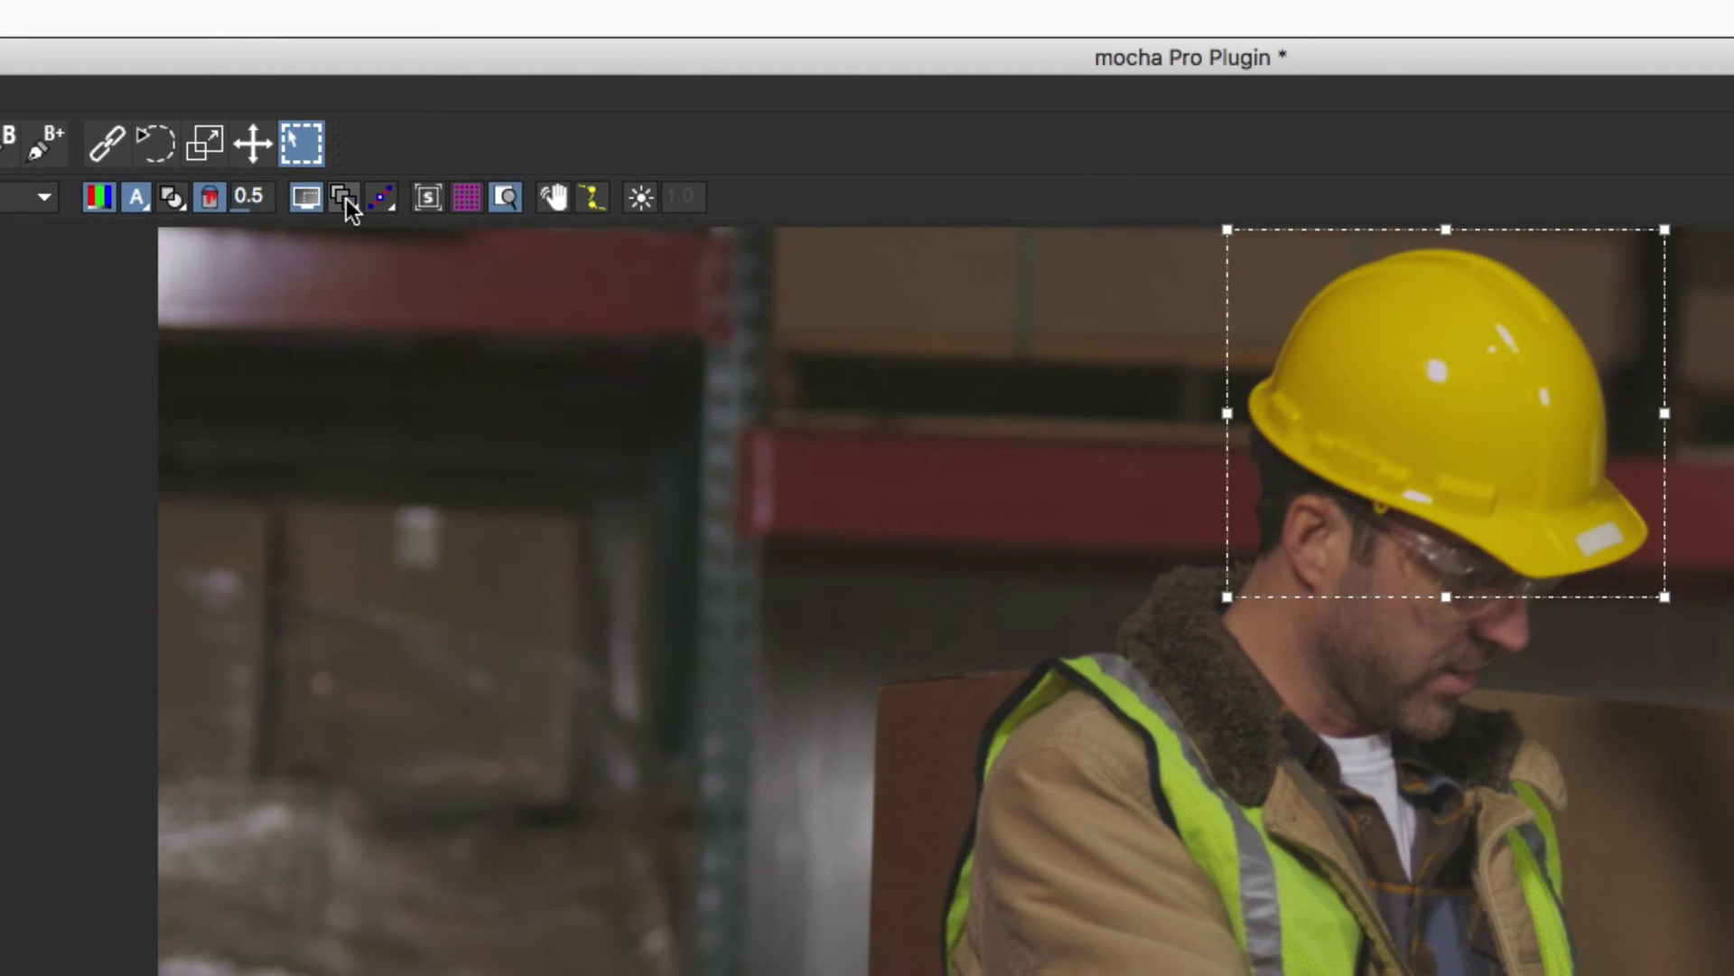
{"action": "left_click", "coordinate": [170, 198]}
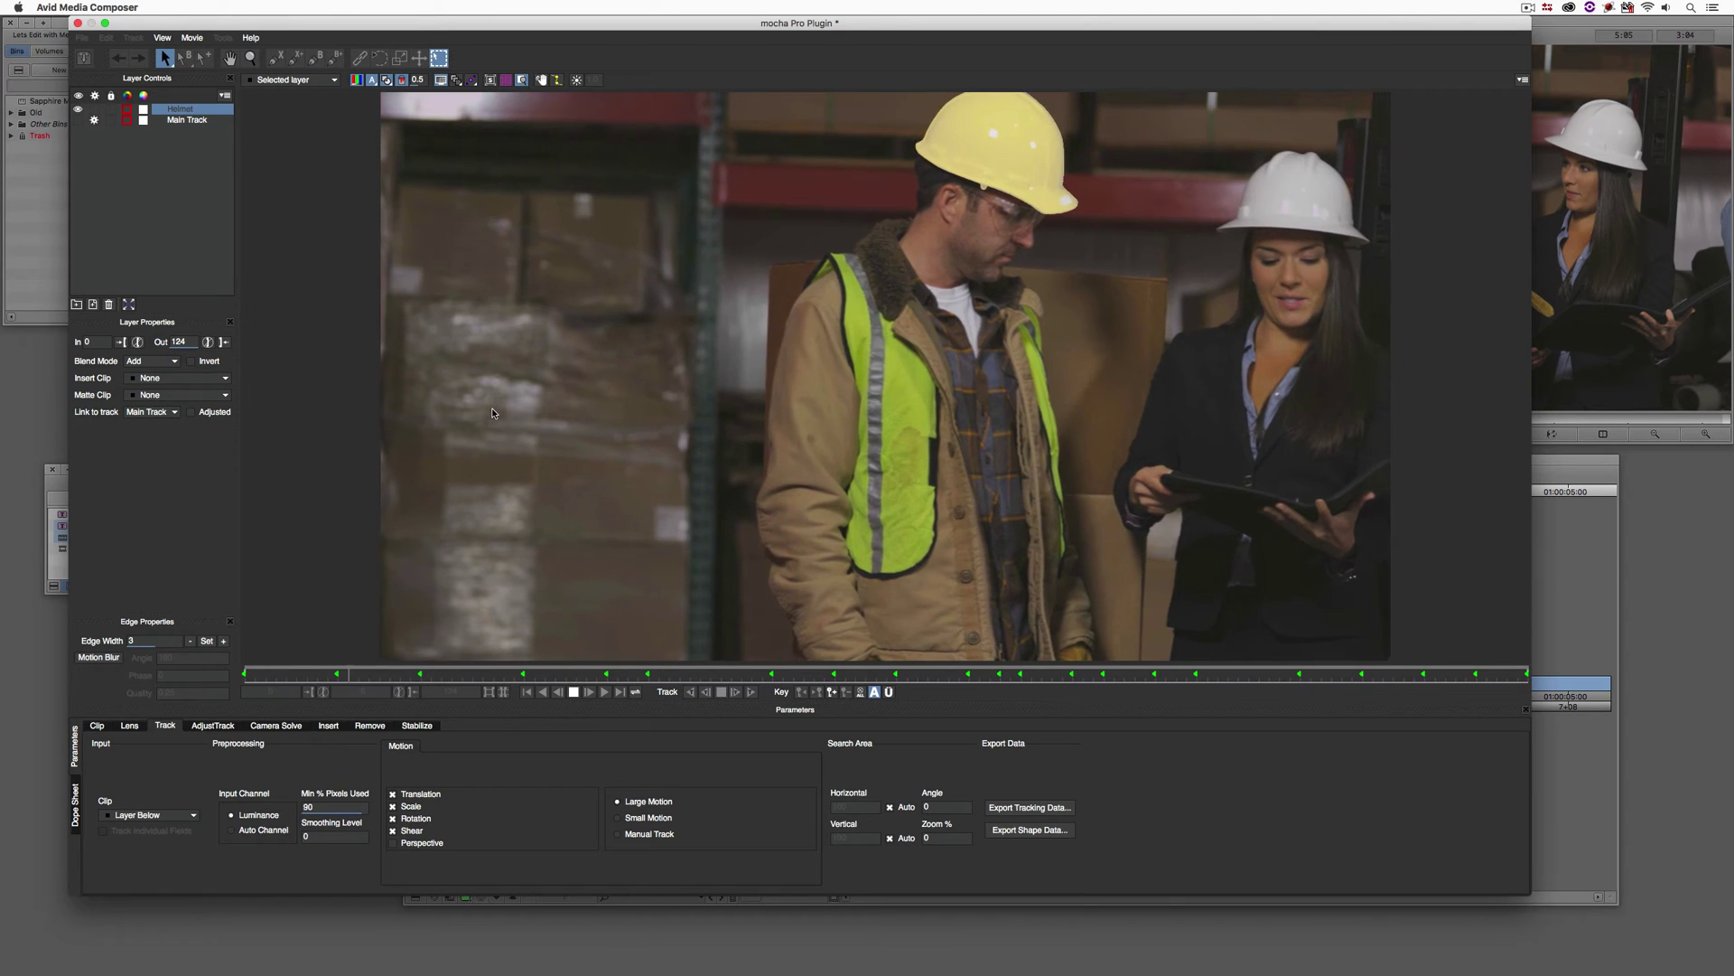
Zoom in on the helmet, check the matte at a later frame, then quit mocha
{"action": "key", "text": "x"}
{"action": "scroll", "coordinate": [988, 532], "scroll_direction": "up", "scroll_amount": 6}
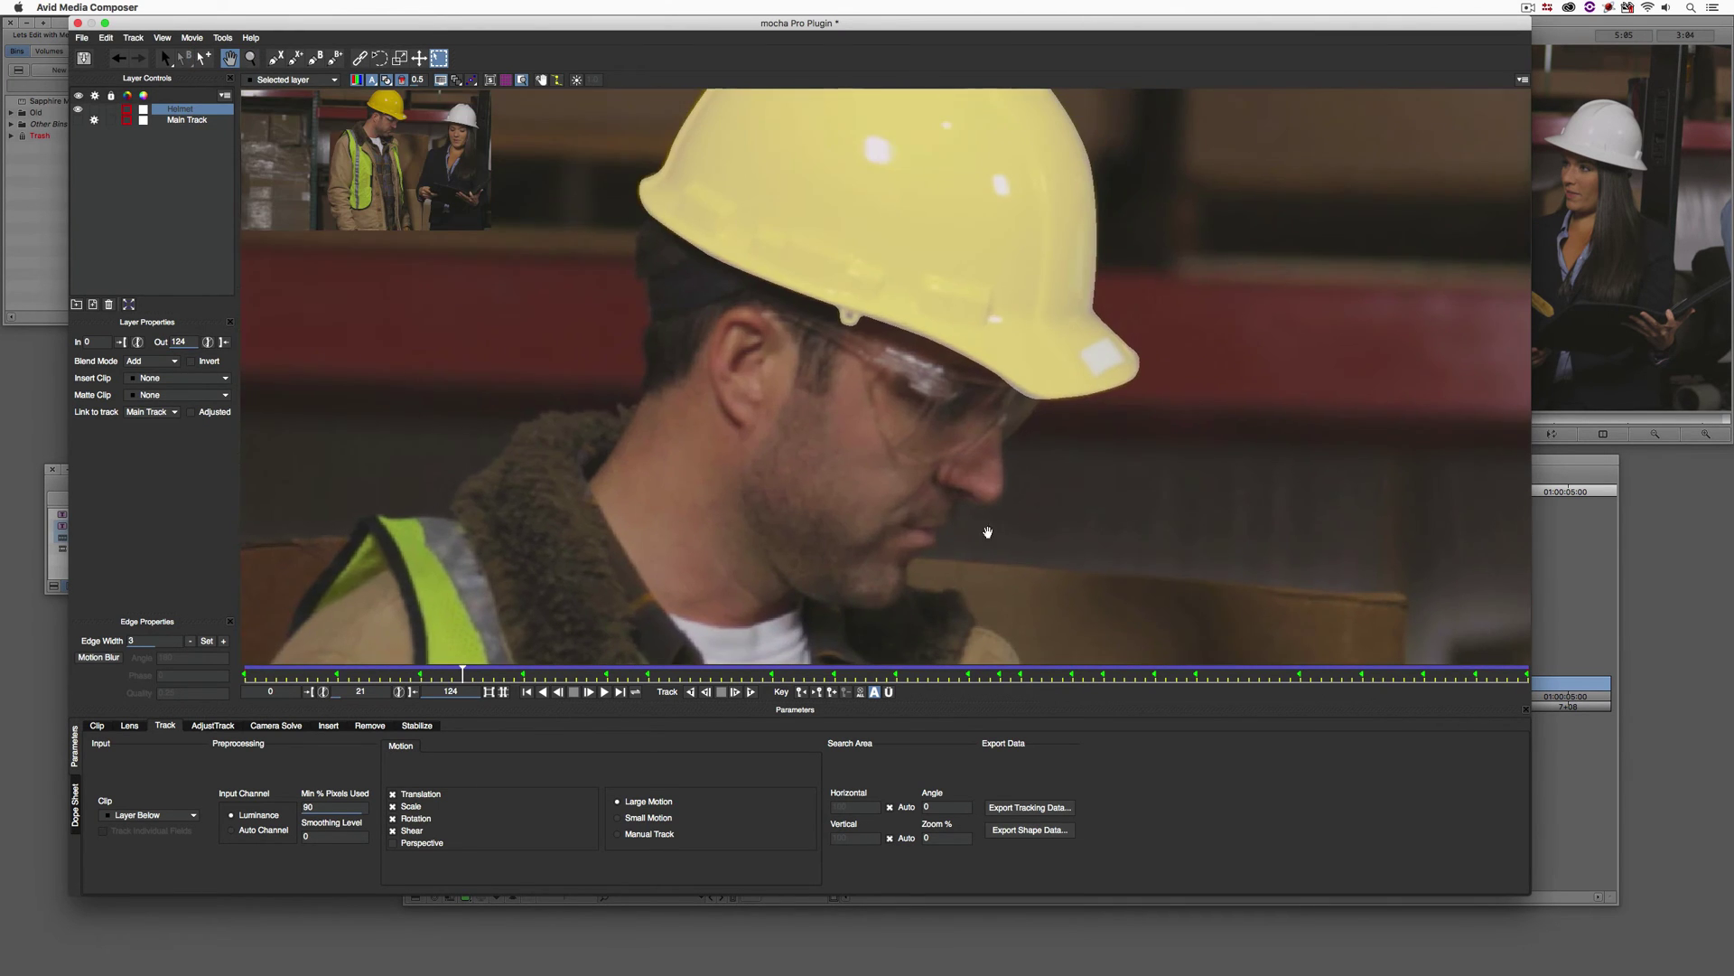
{"action": "left_click_drag", "start_coordinate": [987, 532], "coordinate": [944, 613]}
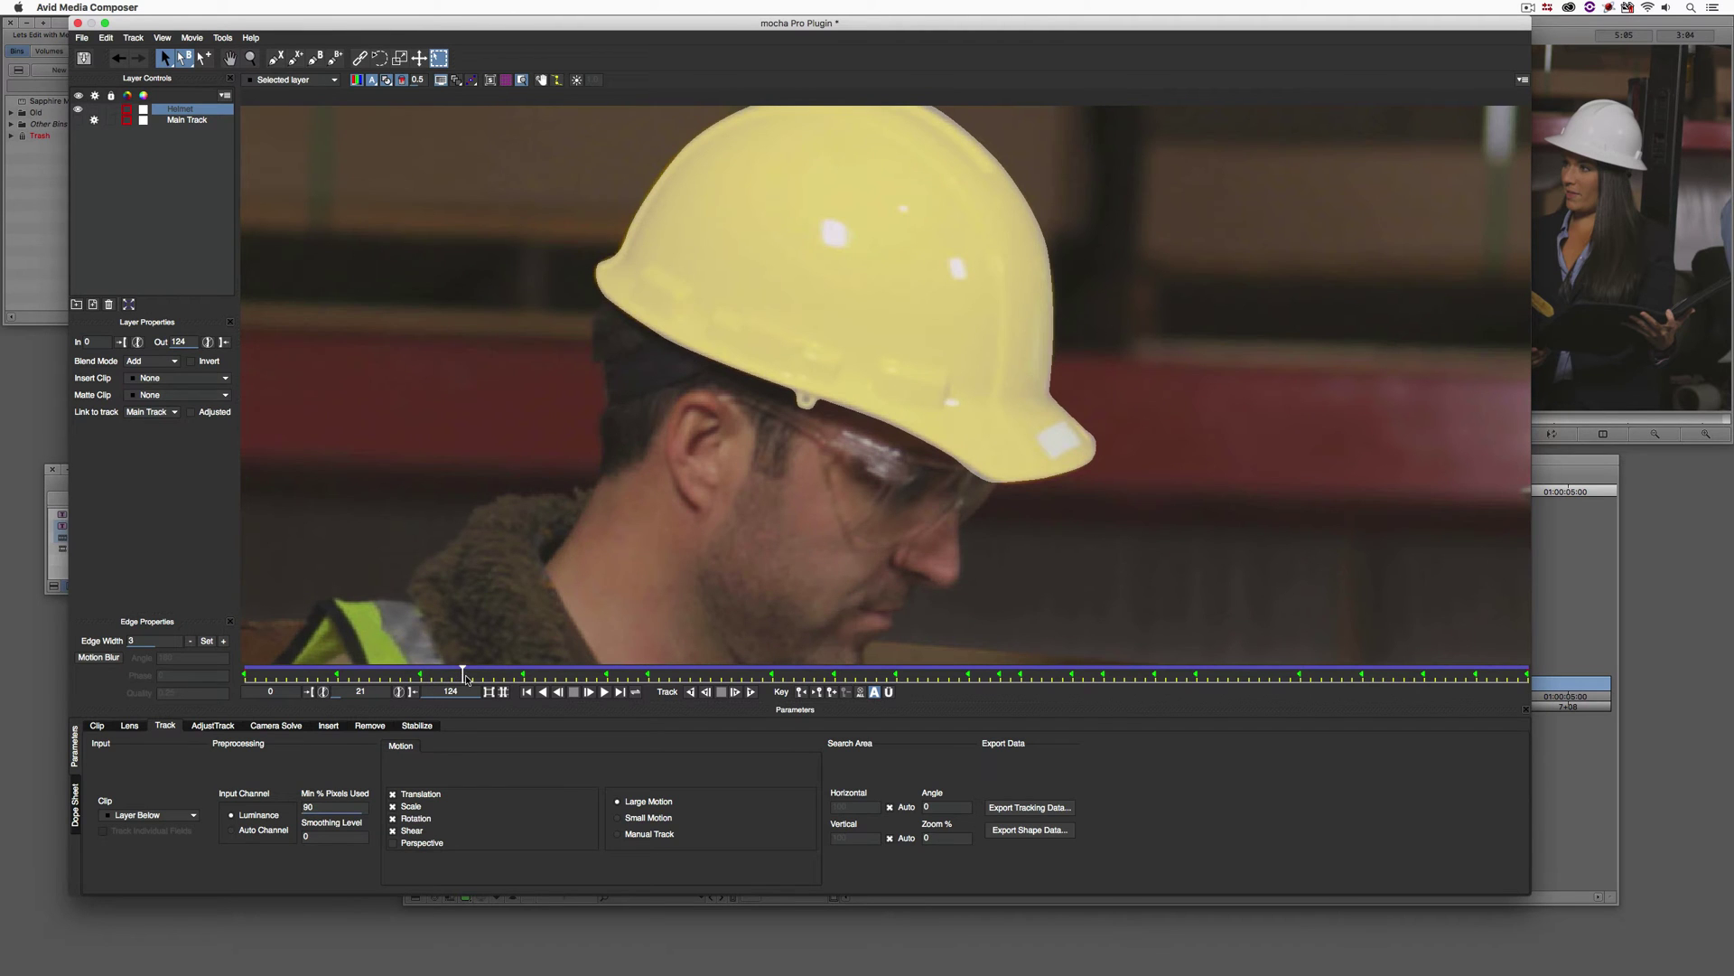
{"action": "left_click_drag", "start_coordinate": [462, 674], "coordinate": [693, 600]}
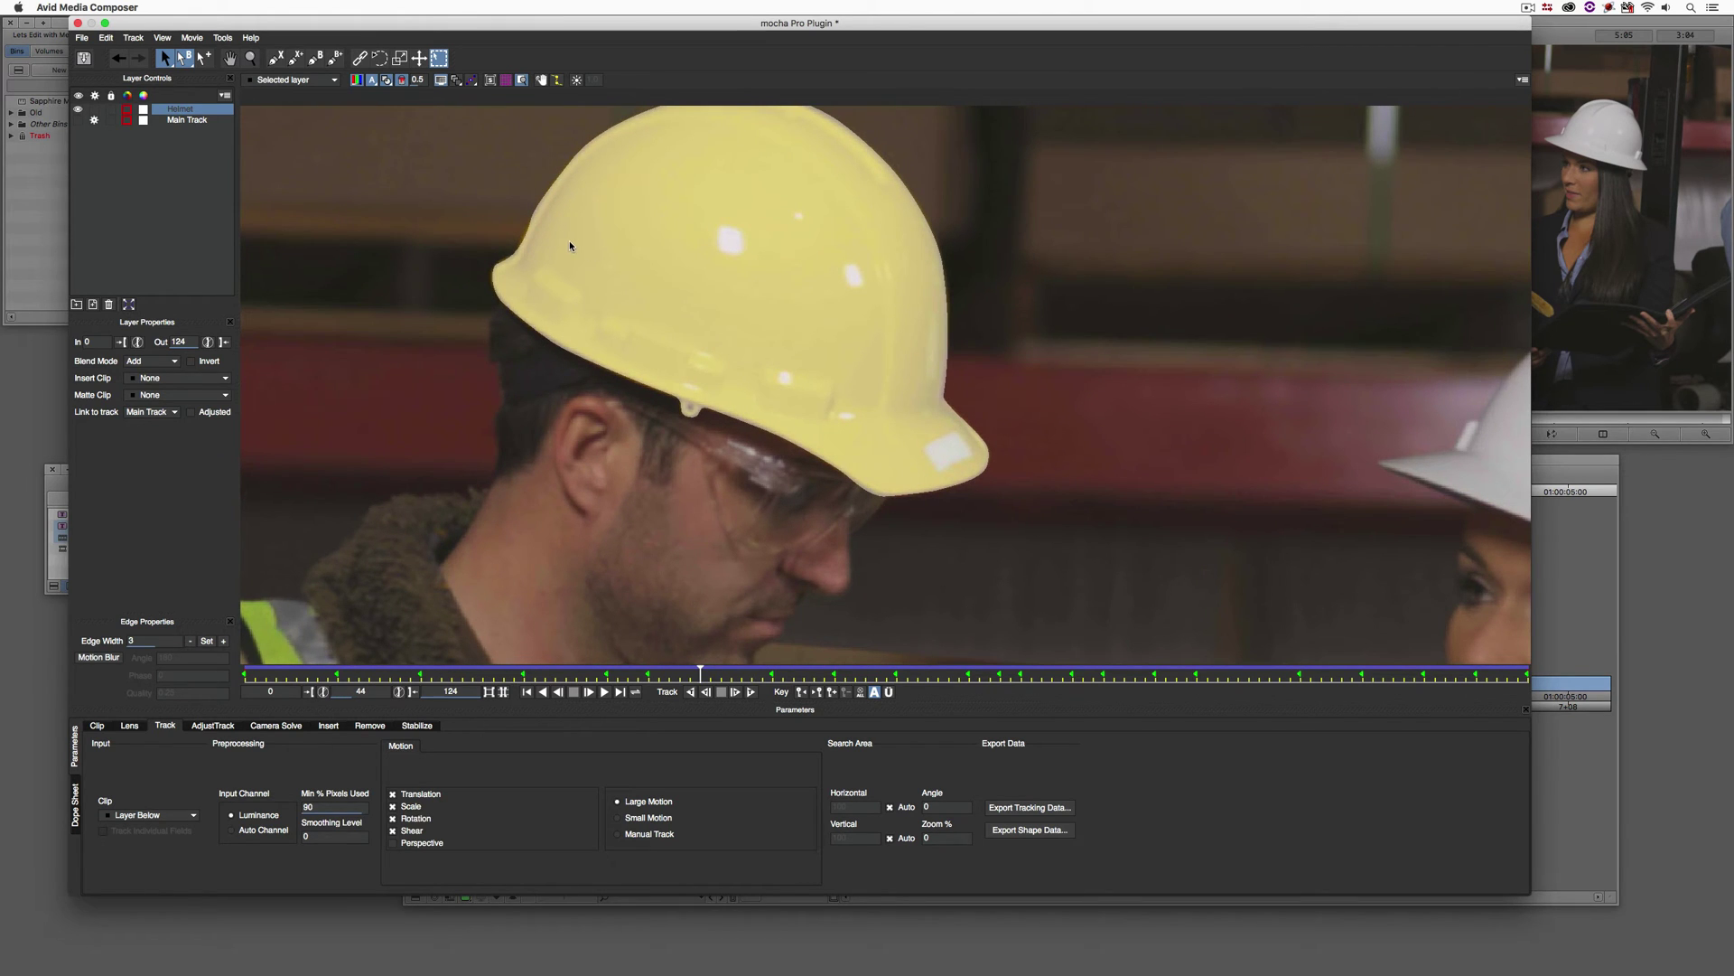
{"action": "key", "text": "super+w"}
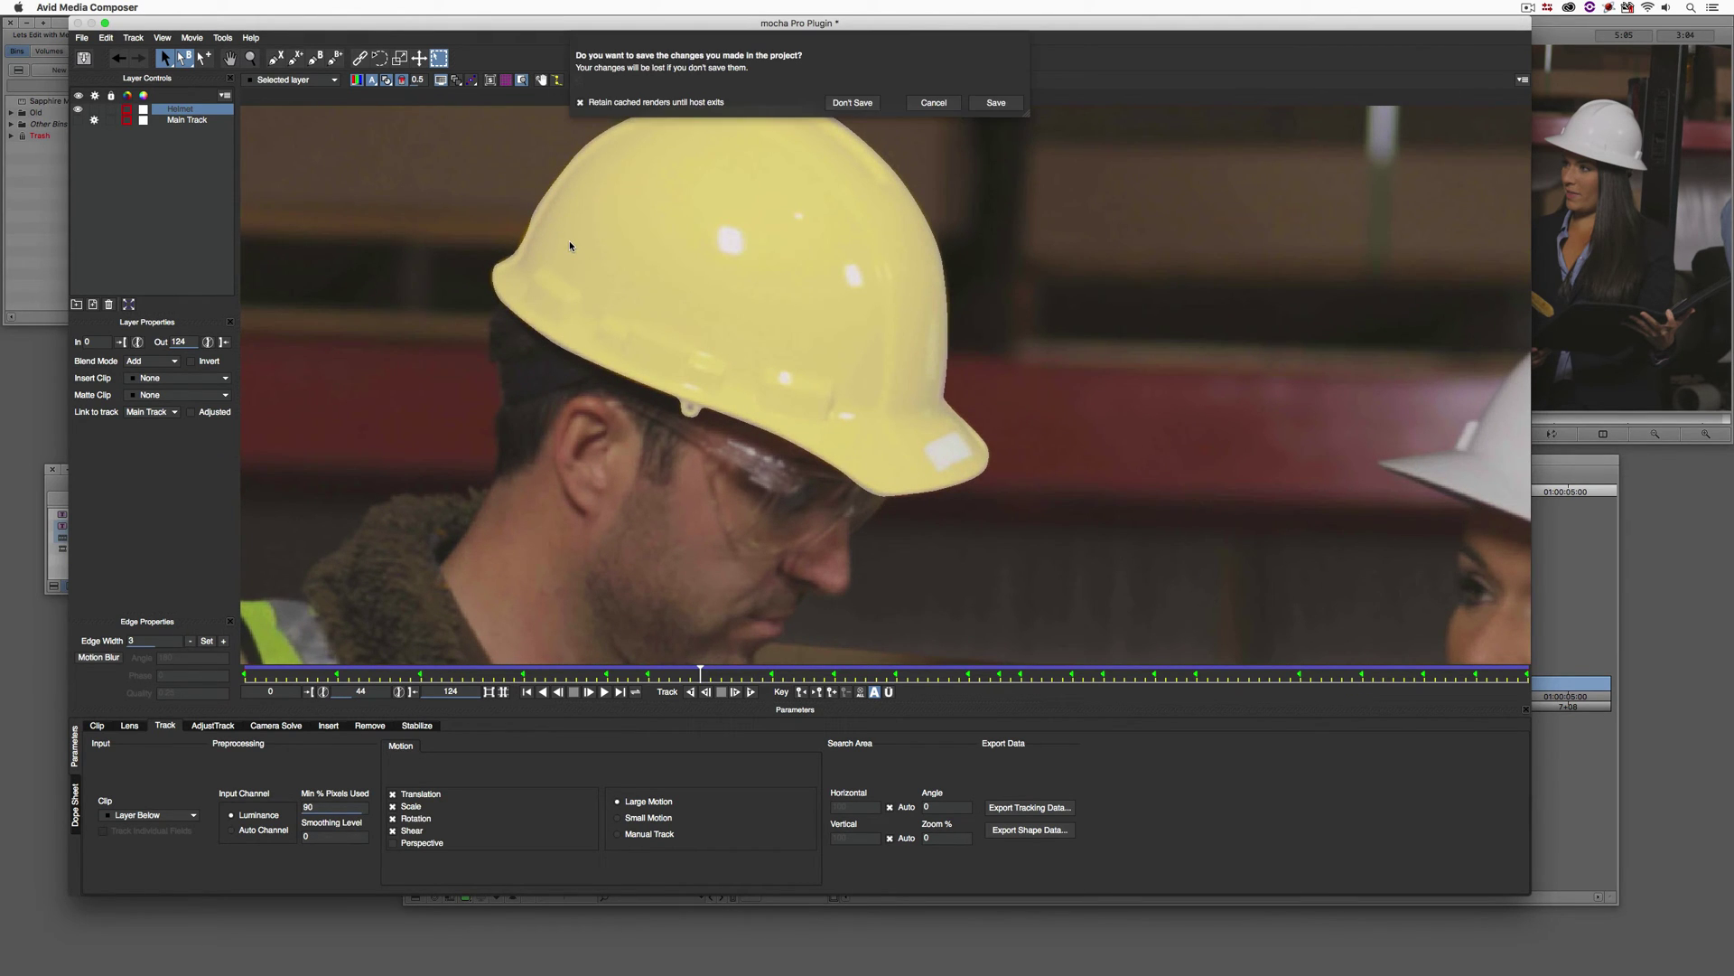
Close mocha without saving, exit the Effect Editor, and add an empty V2 track at 01:00:01:21
{"action": "left_click", "coordinate": [863, 103]}
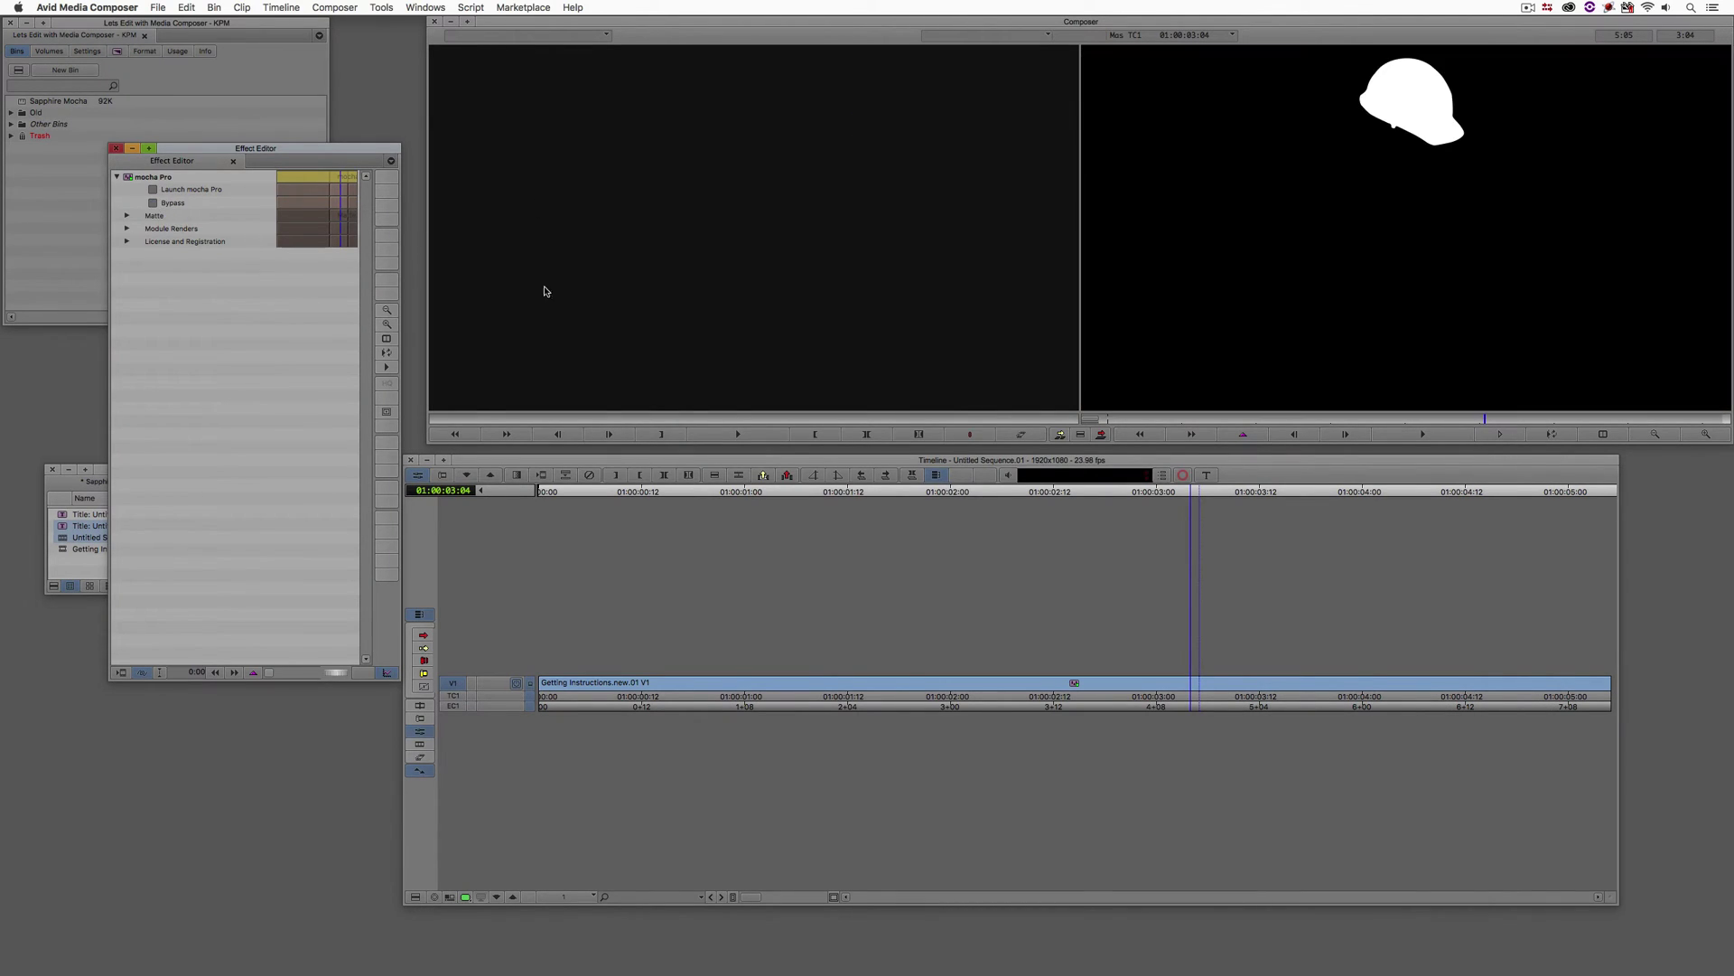
{"action": "left_click", "coordinate": [989, 367]}
{"action": "mouse_move", "coordinate": [963, 705]}
{"action": "left_mouse_down"}
{"action": "mouse_move", "coordinate": [770, 705]}
{"action": "mouse_move", "coordinate": [1562, 715]}
{"action": "mouse_move", "coordinate": [968, 701]}
{"action": "left_mouse_up"}
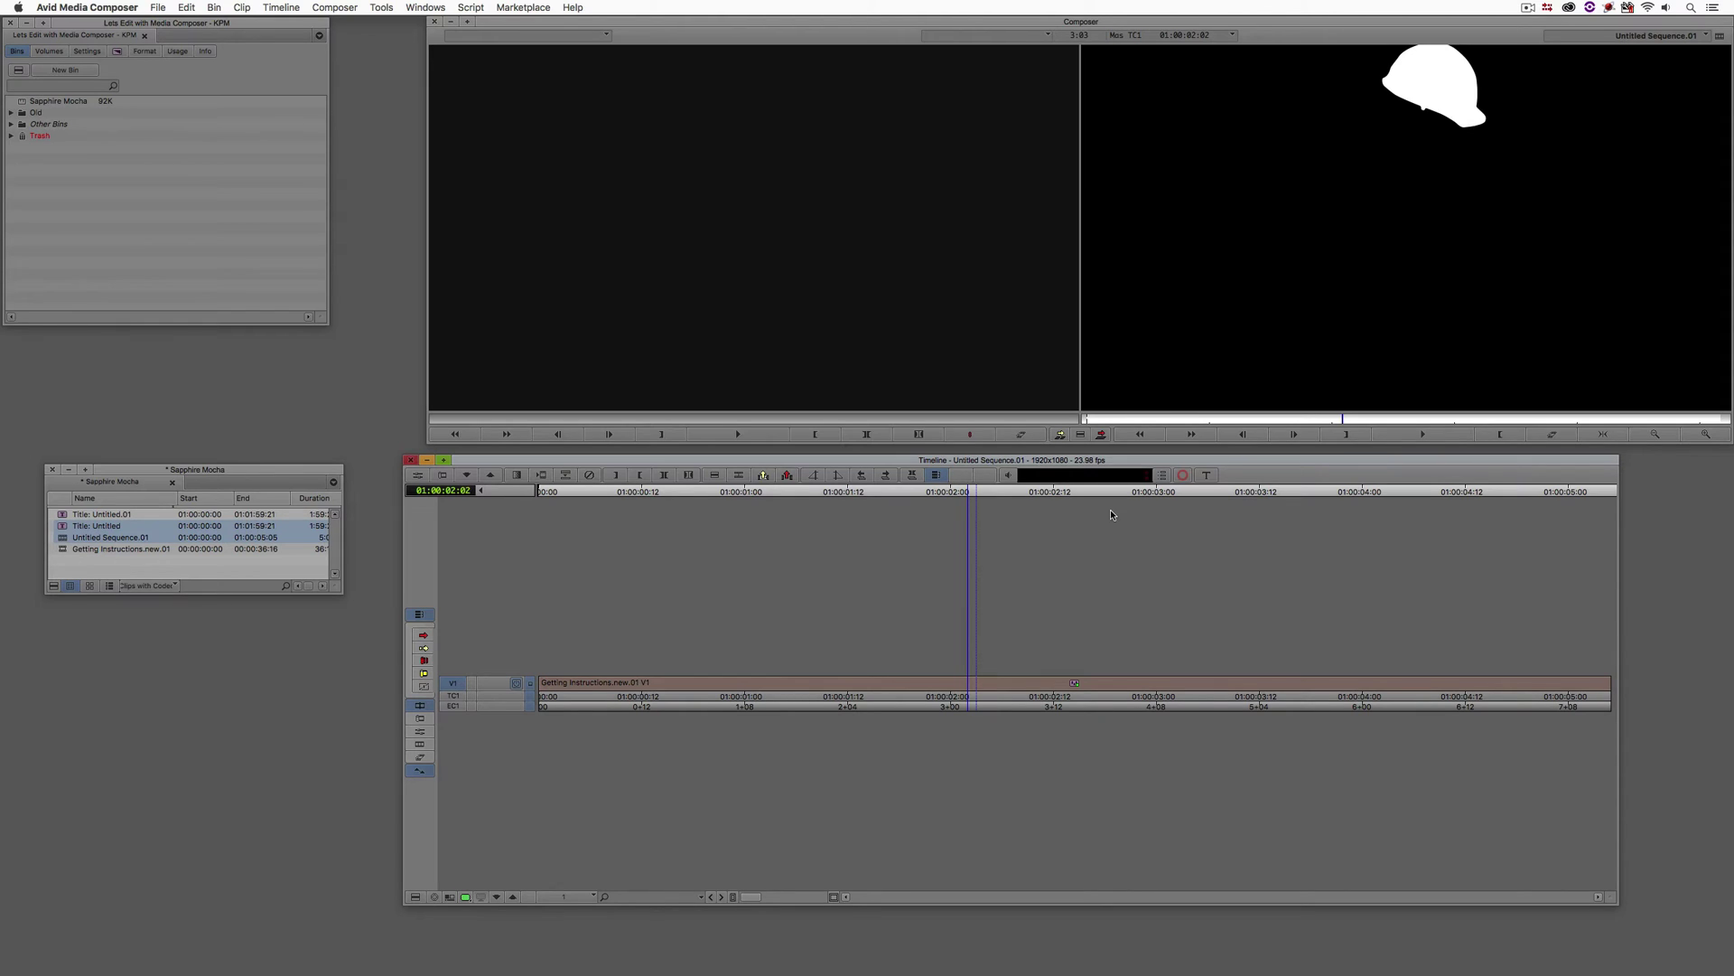
{"action": "left_click", "coordinate": [925, 654]}
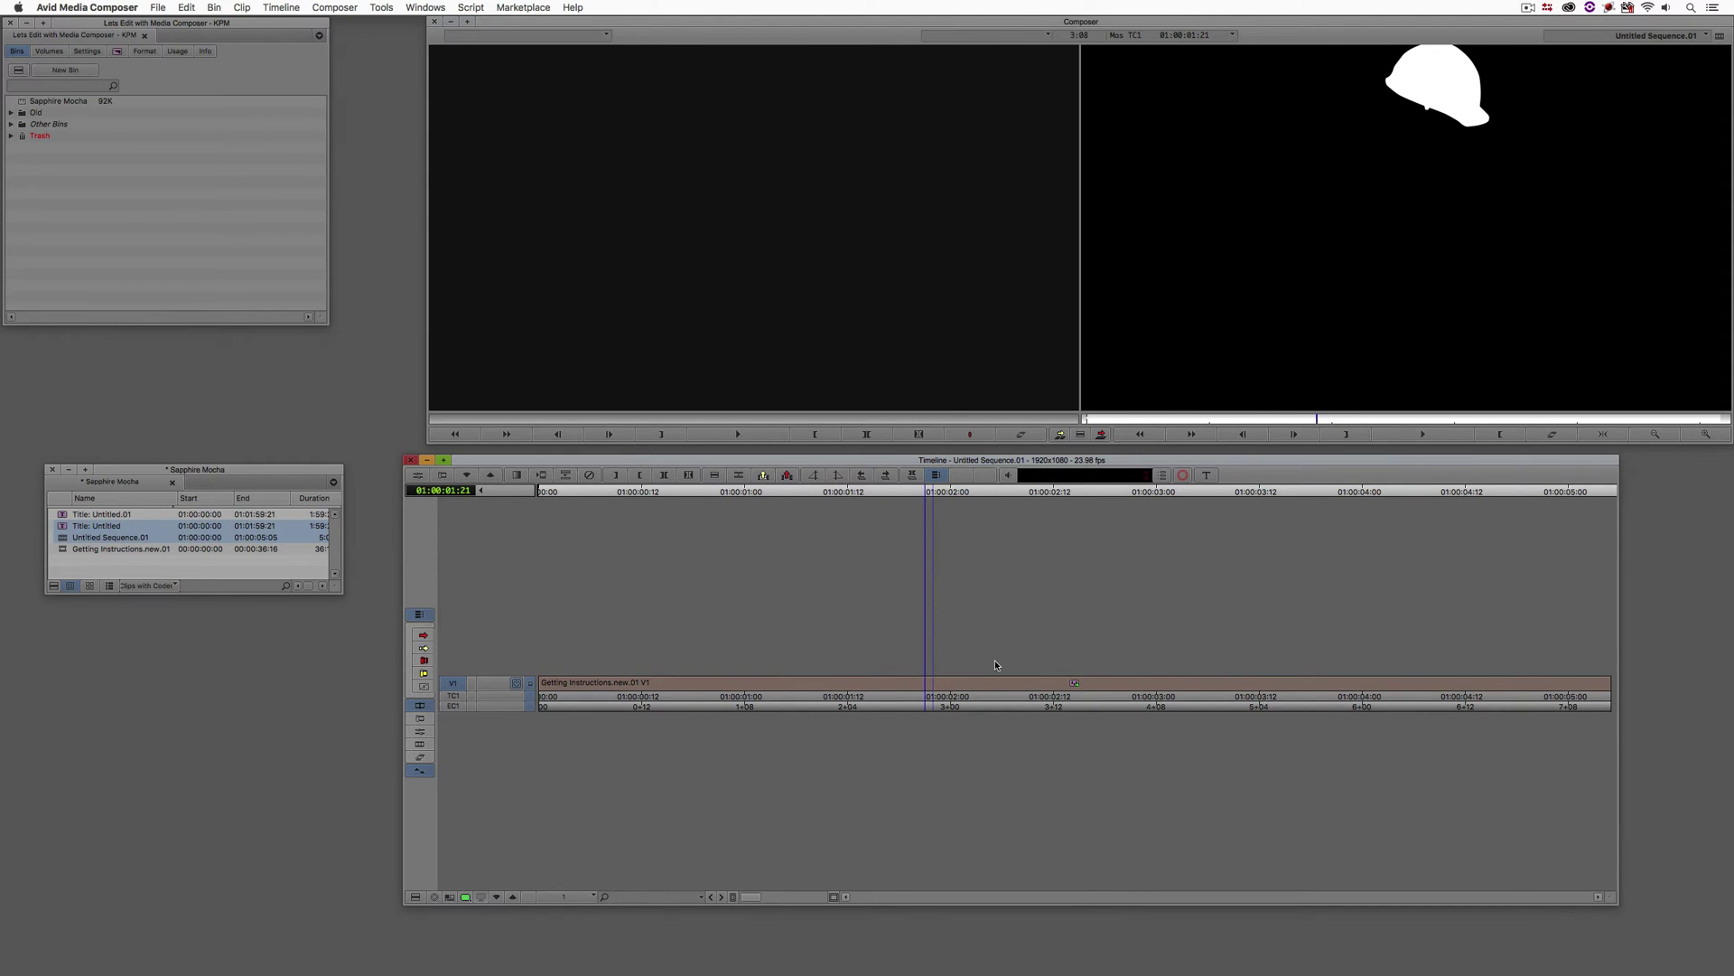
{"action": "key", "text": "super+y"}
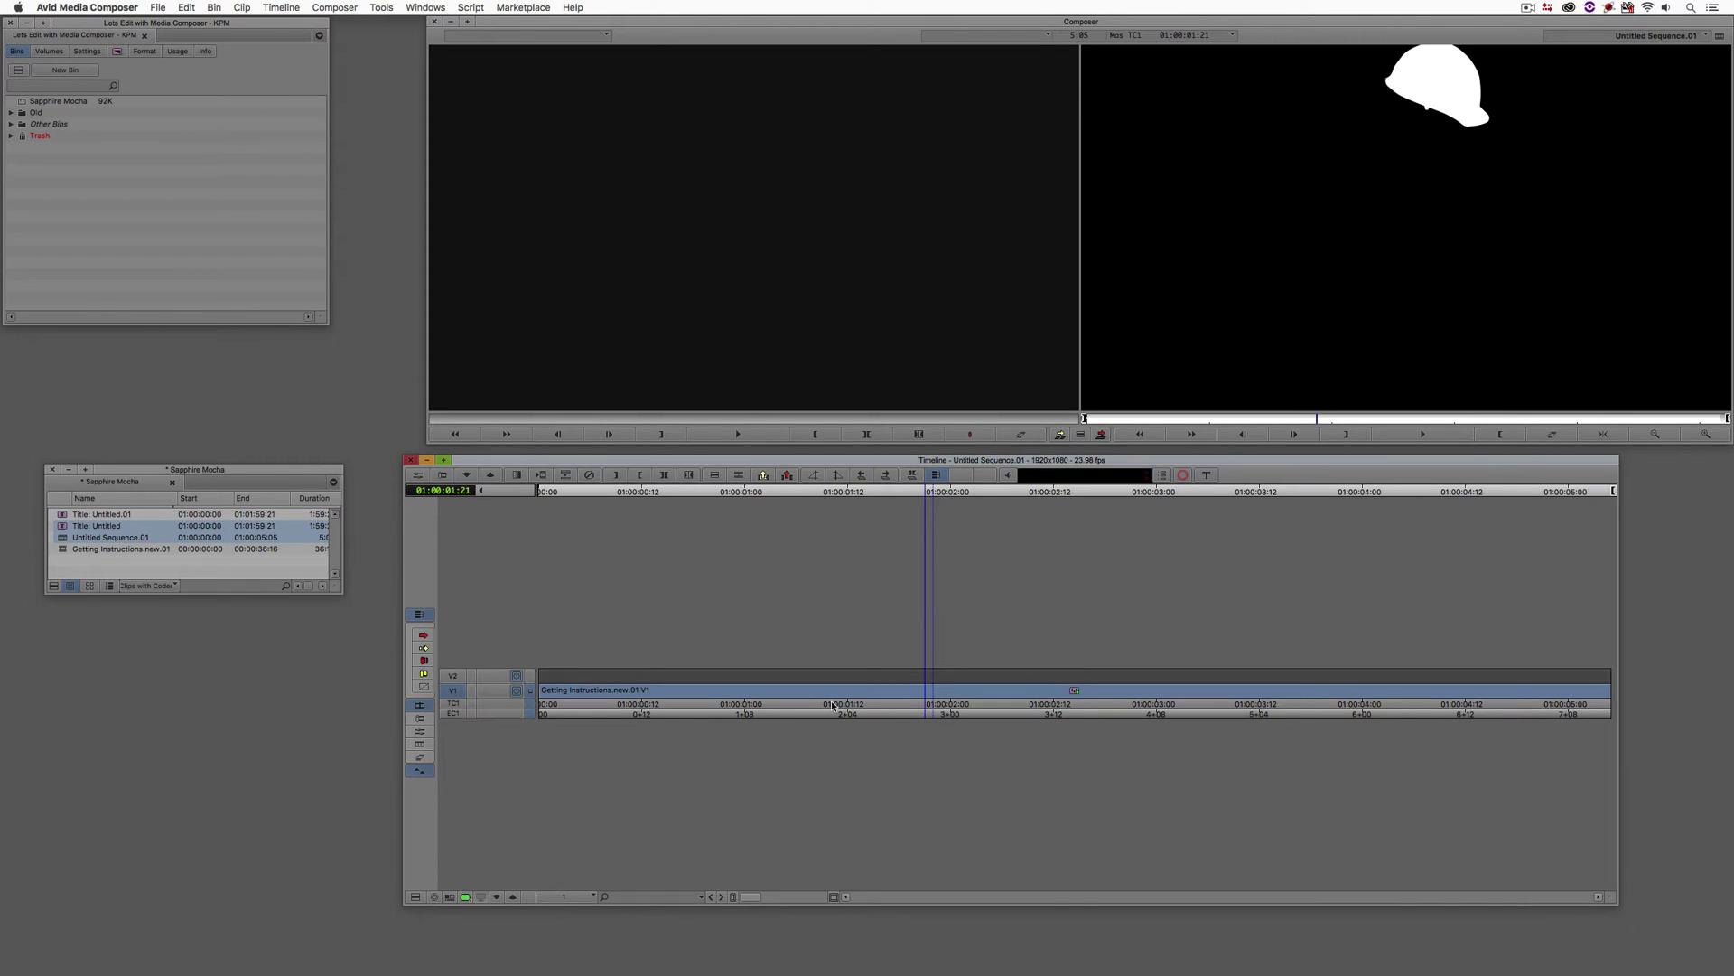
Mark the whole clip, load it as a source, and overwrite it onto track V2
{"action": "key", "text": "t"}
{"action": "left_click_drag", "start_coordinate": [890, 693], "coordinate": [625, 110]}
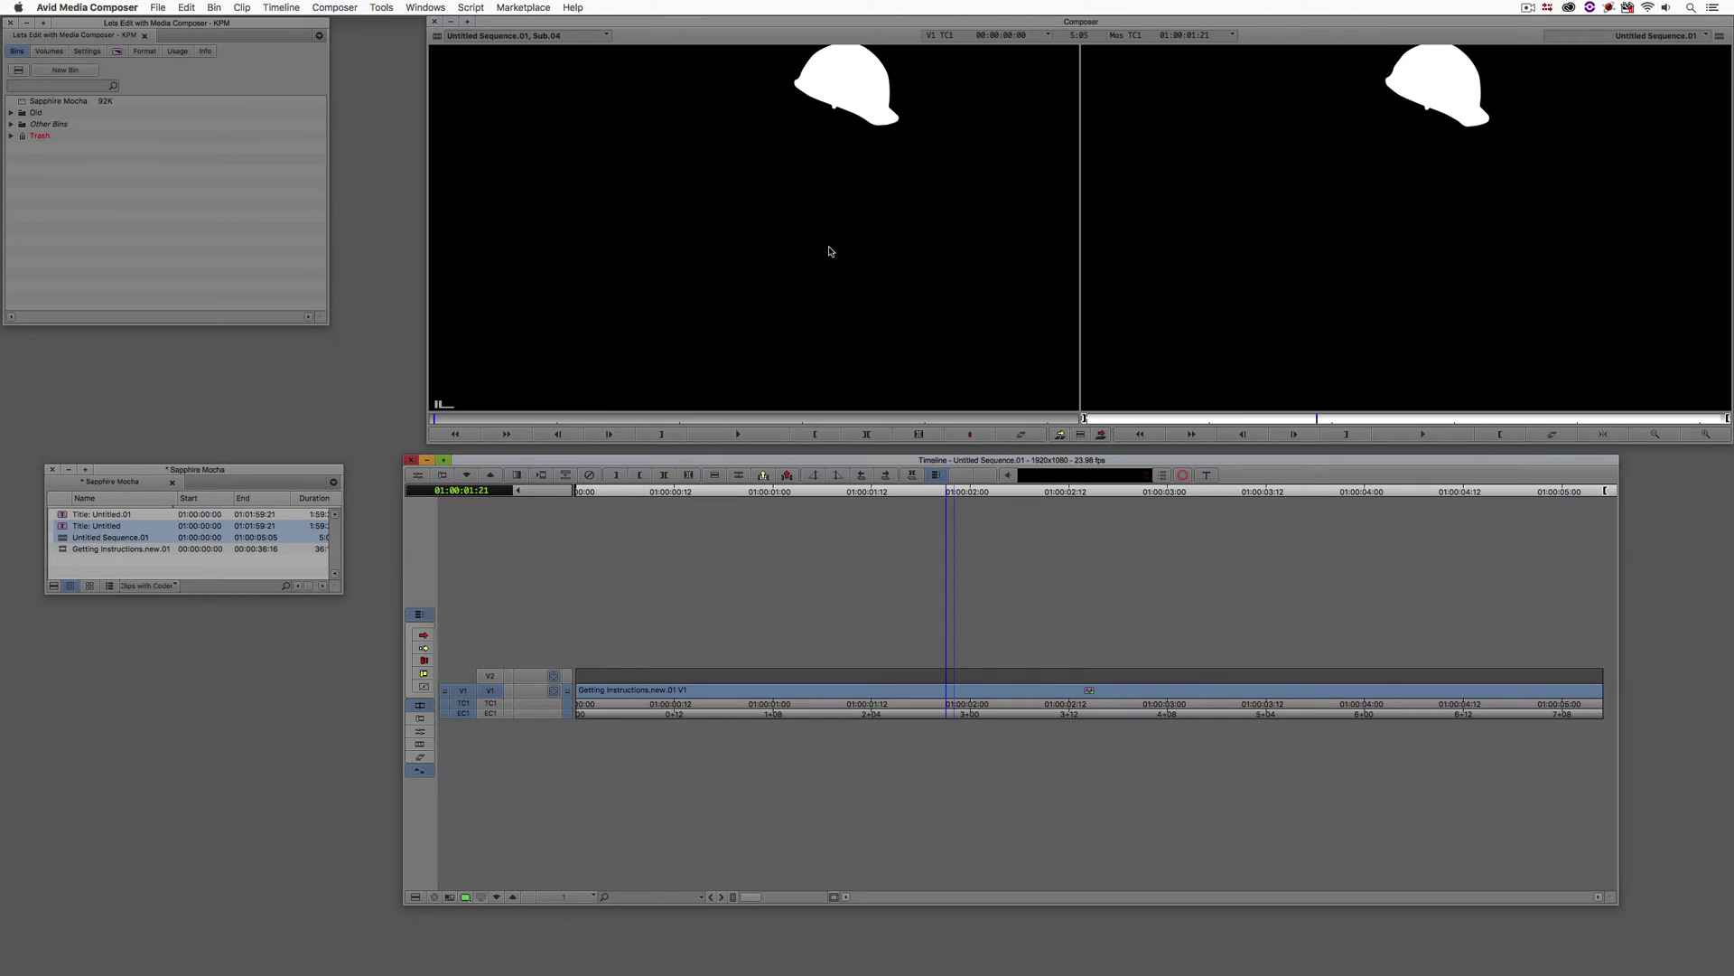
{"action": "left_click", "coordinate": [504, 678]}
{"action": "key", "text": "b"}
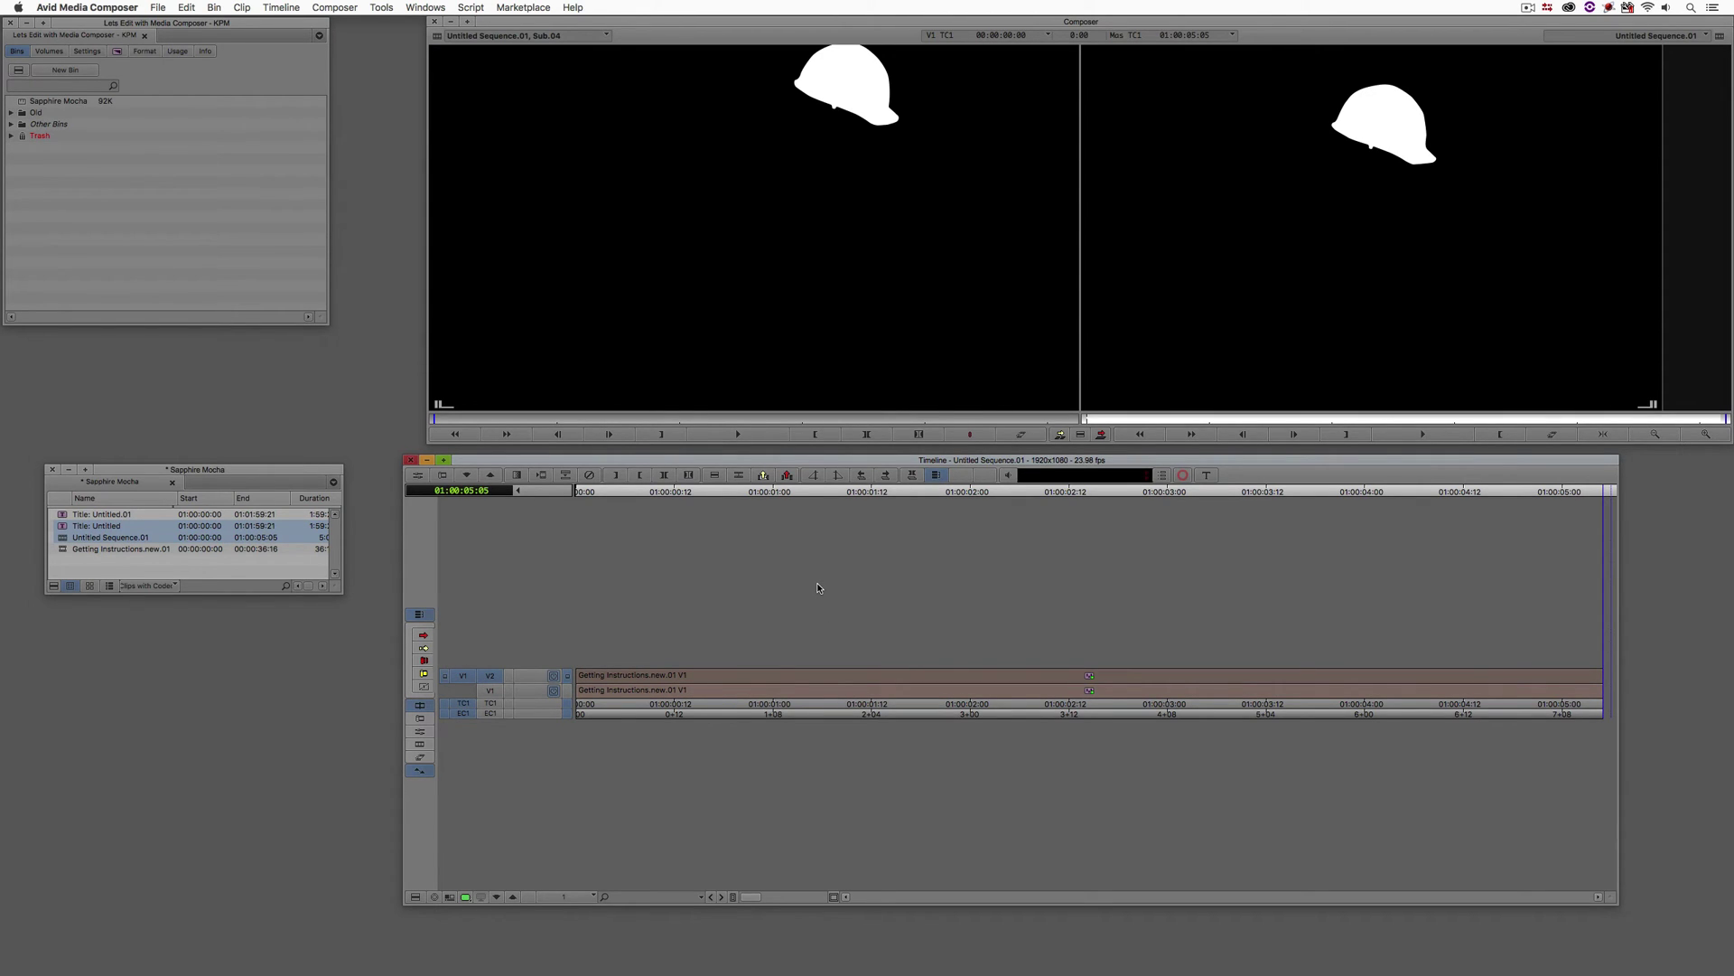
Undo the mocha effect on the V2 copy at 01:00:01:11 and bring up the Effect Palette
{"action": "left_click", "coordinate": [865, 690]}
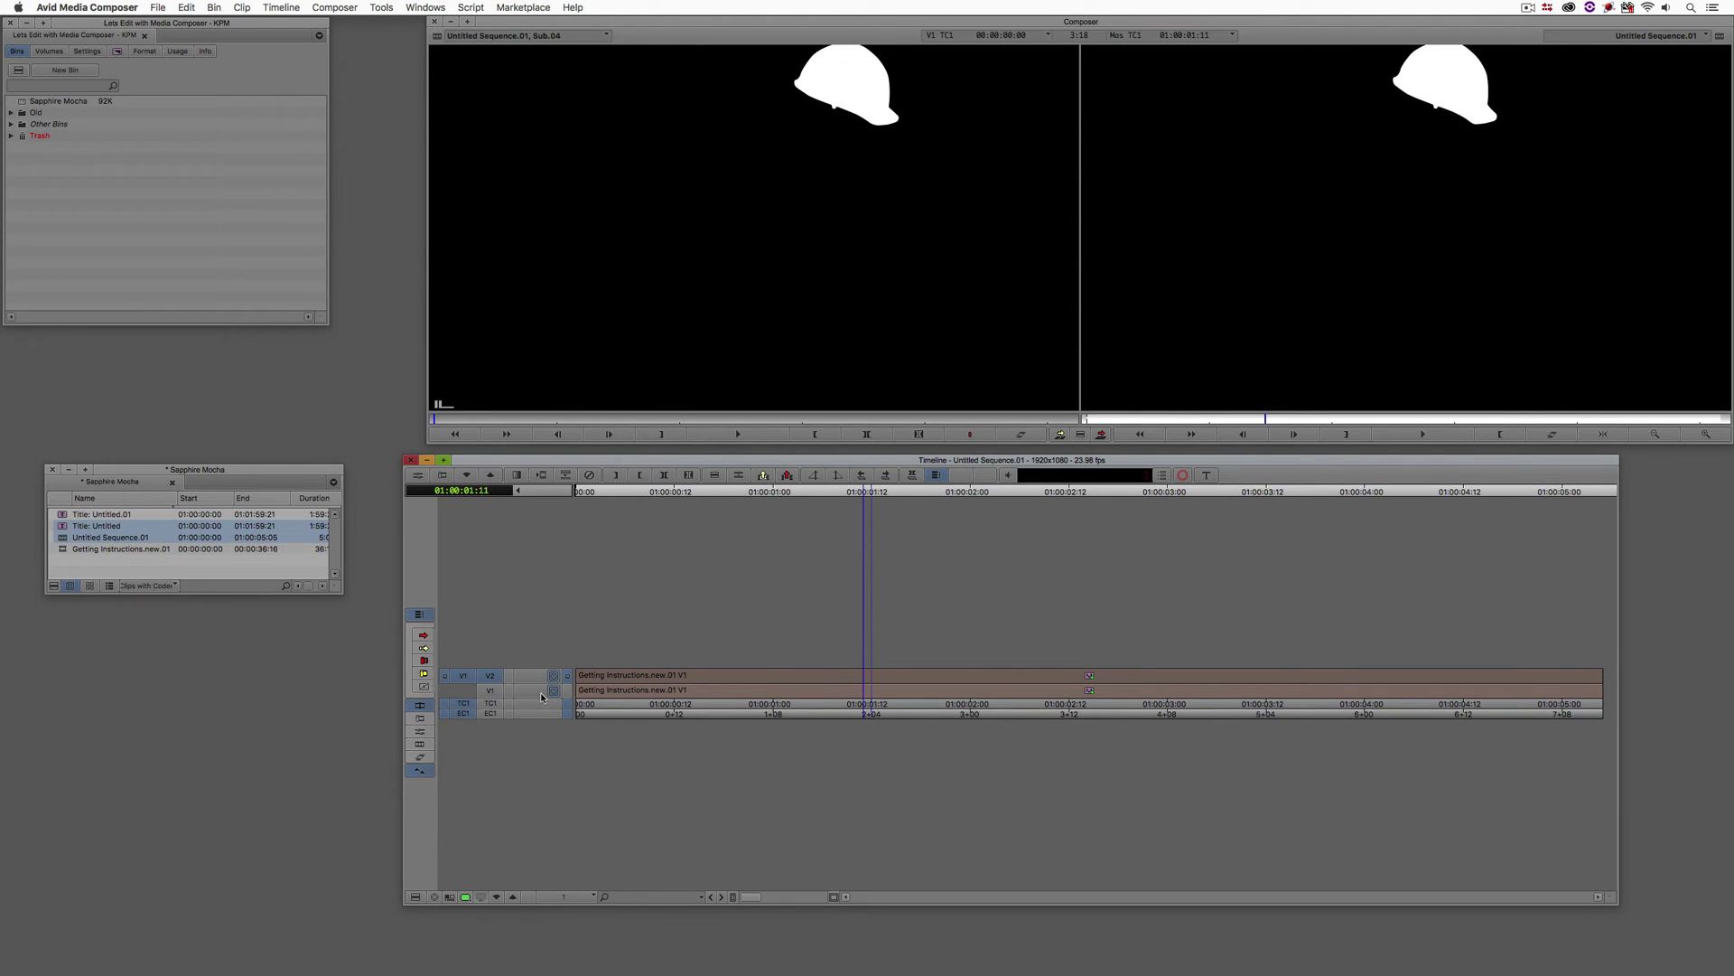
{"action": "key", "text": "super+z"}
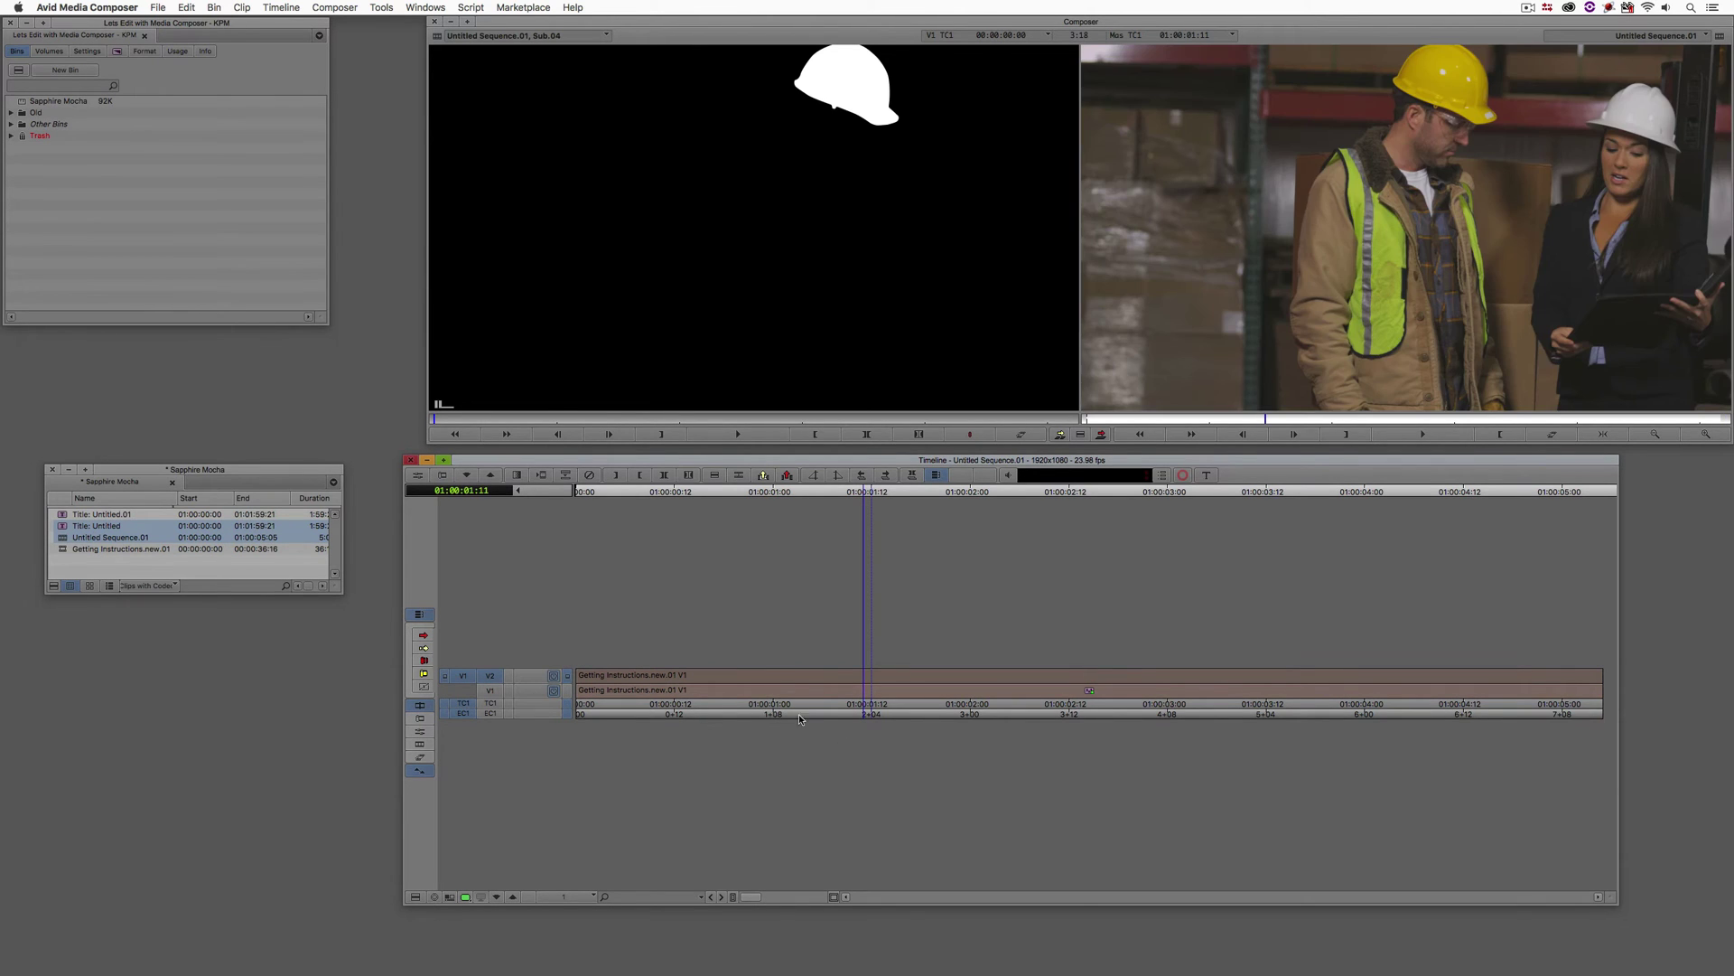
{"action": "left_click_drag", "start_coordinate": [802, 716], "coordinate": [911, 699]}
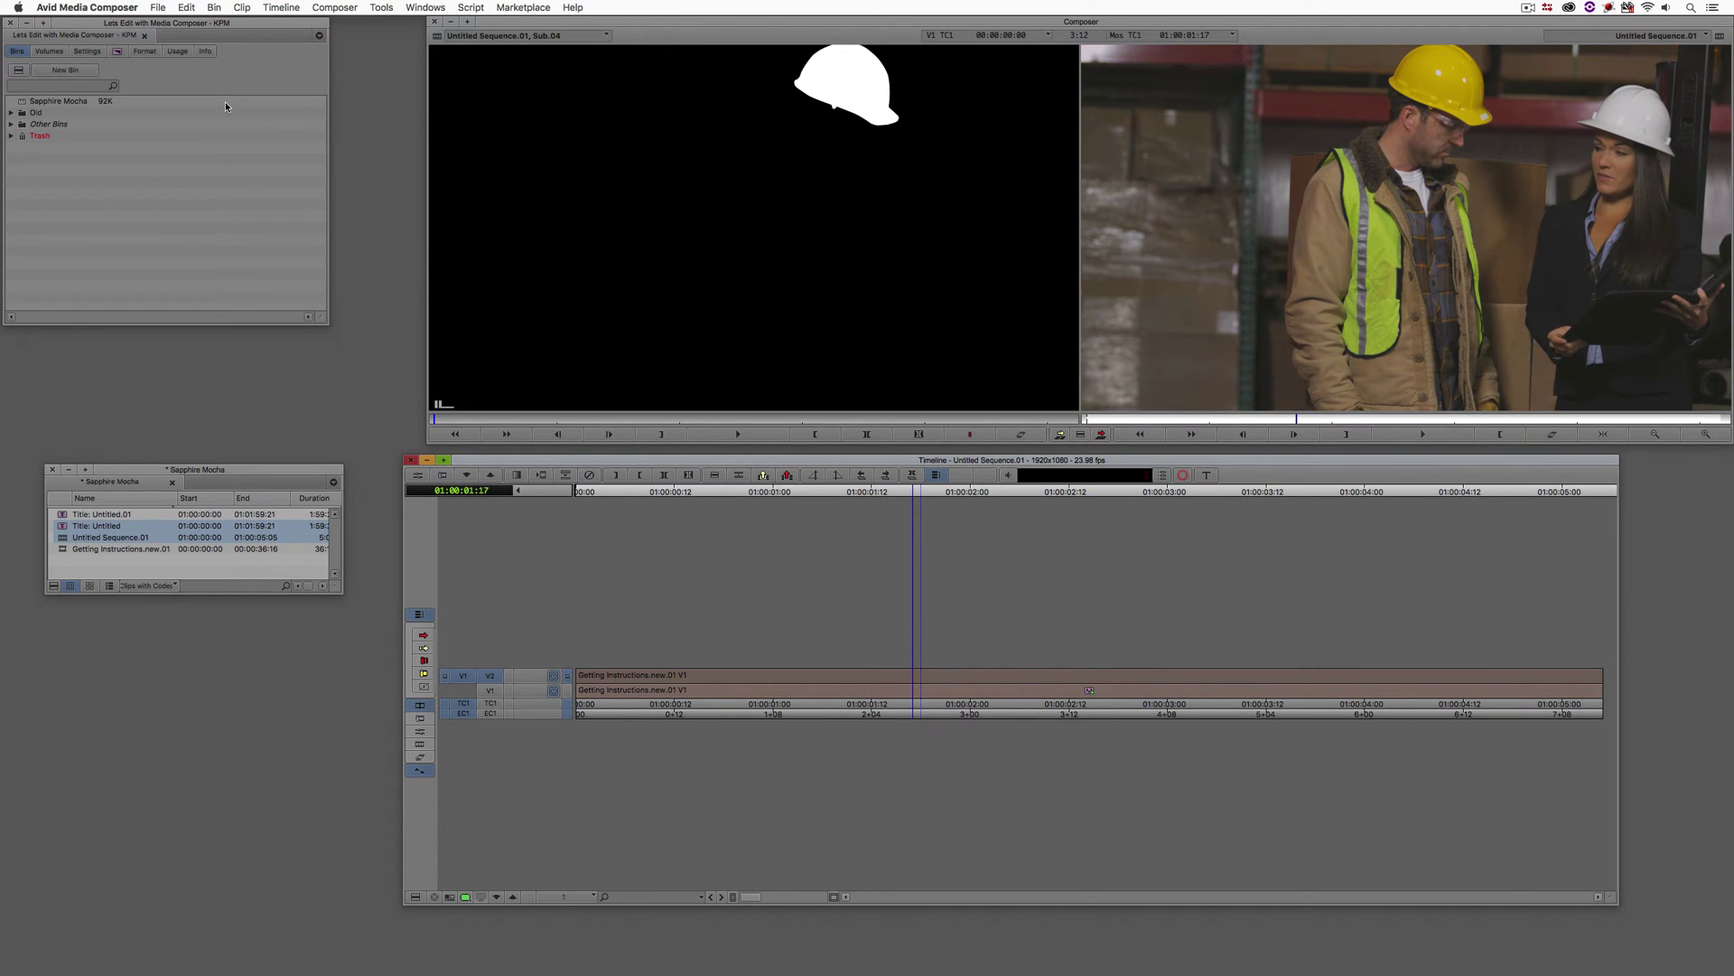
{"action": "key", "text": "super+8"}
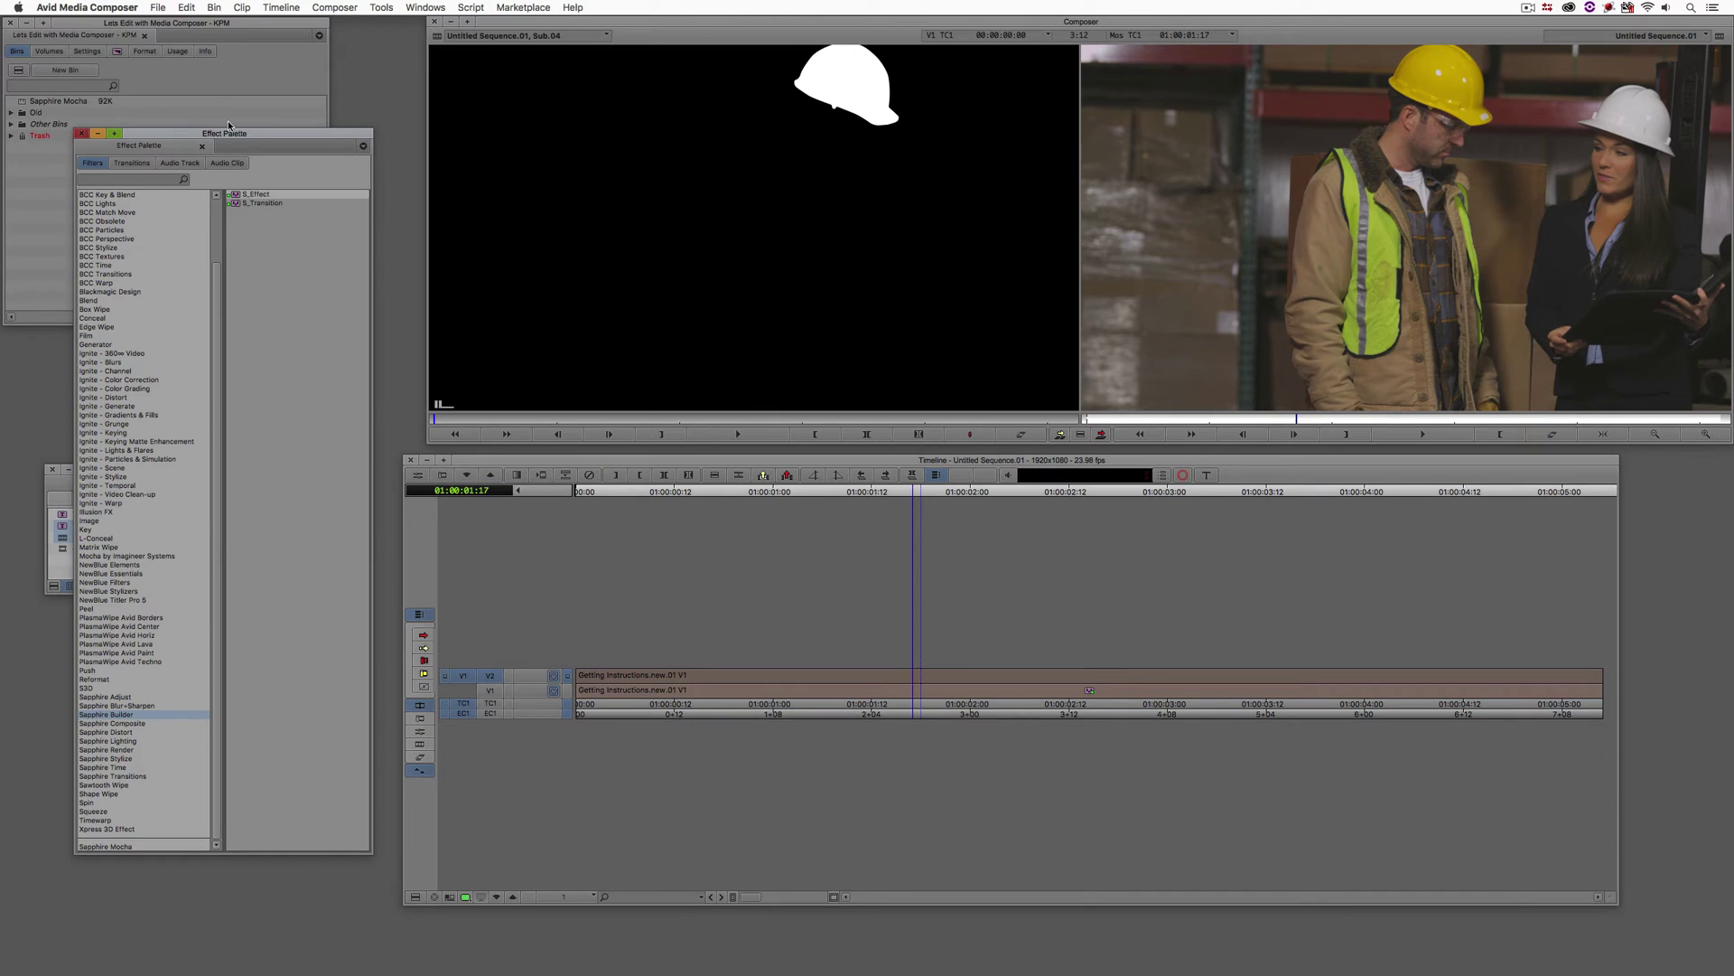
Find S_Effect by searching 'S_Eff', apply it to the V2 clip, and open its Effect Editor
{"action": "left_click", "coordinate": [184, 181]}
{"action": "type", "text": "S_Eff"}
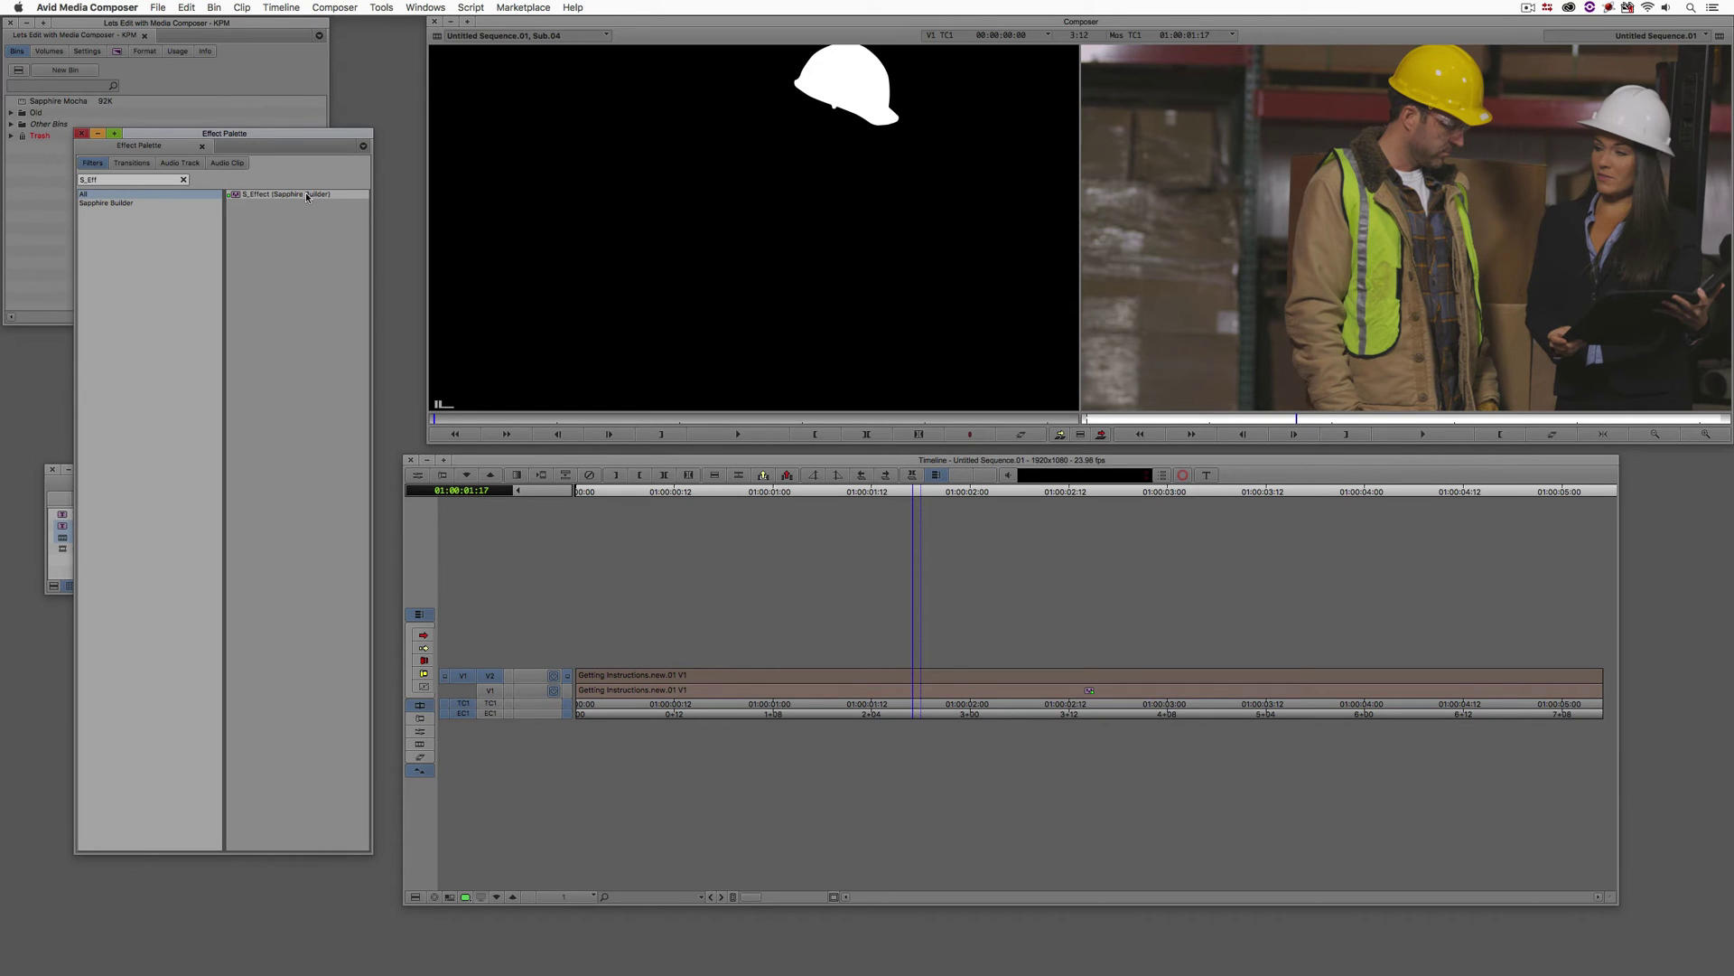
{"action": "left_click_drag", "start_coordinate": [275, 195], "coordinate": [950, 662]}
{"action": "left_click", "coordinate": [82, 132]}
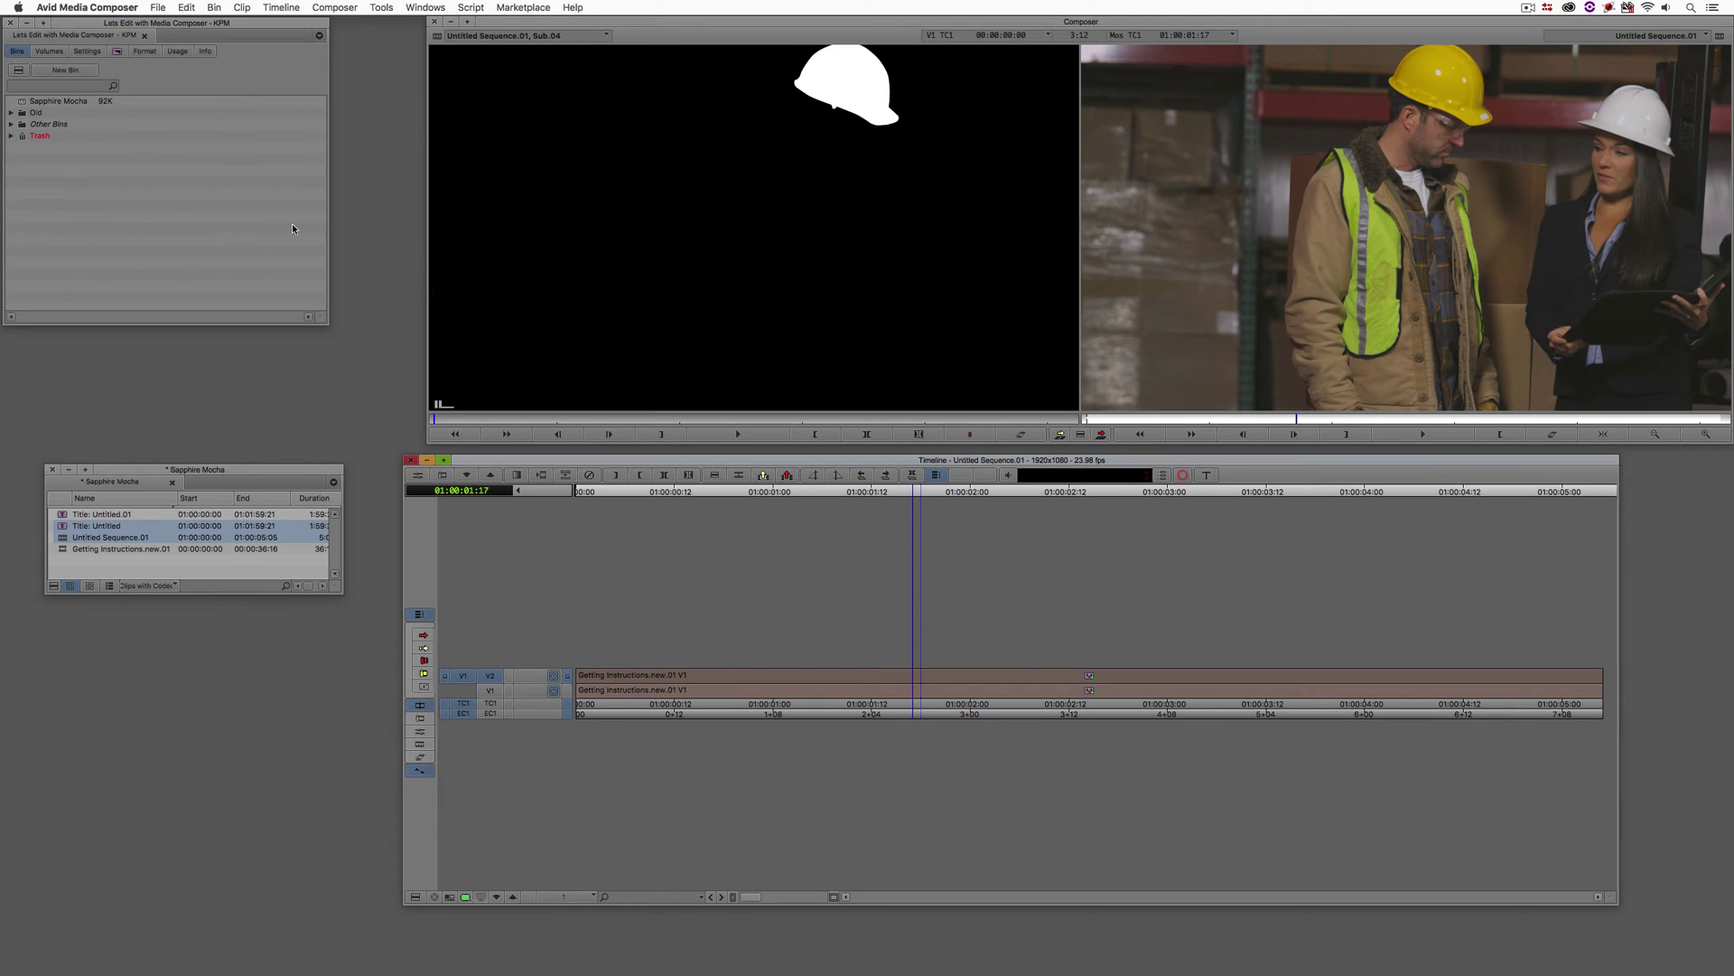
{"action": "left_click", "coordinate": [1053, 674]}
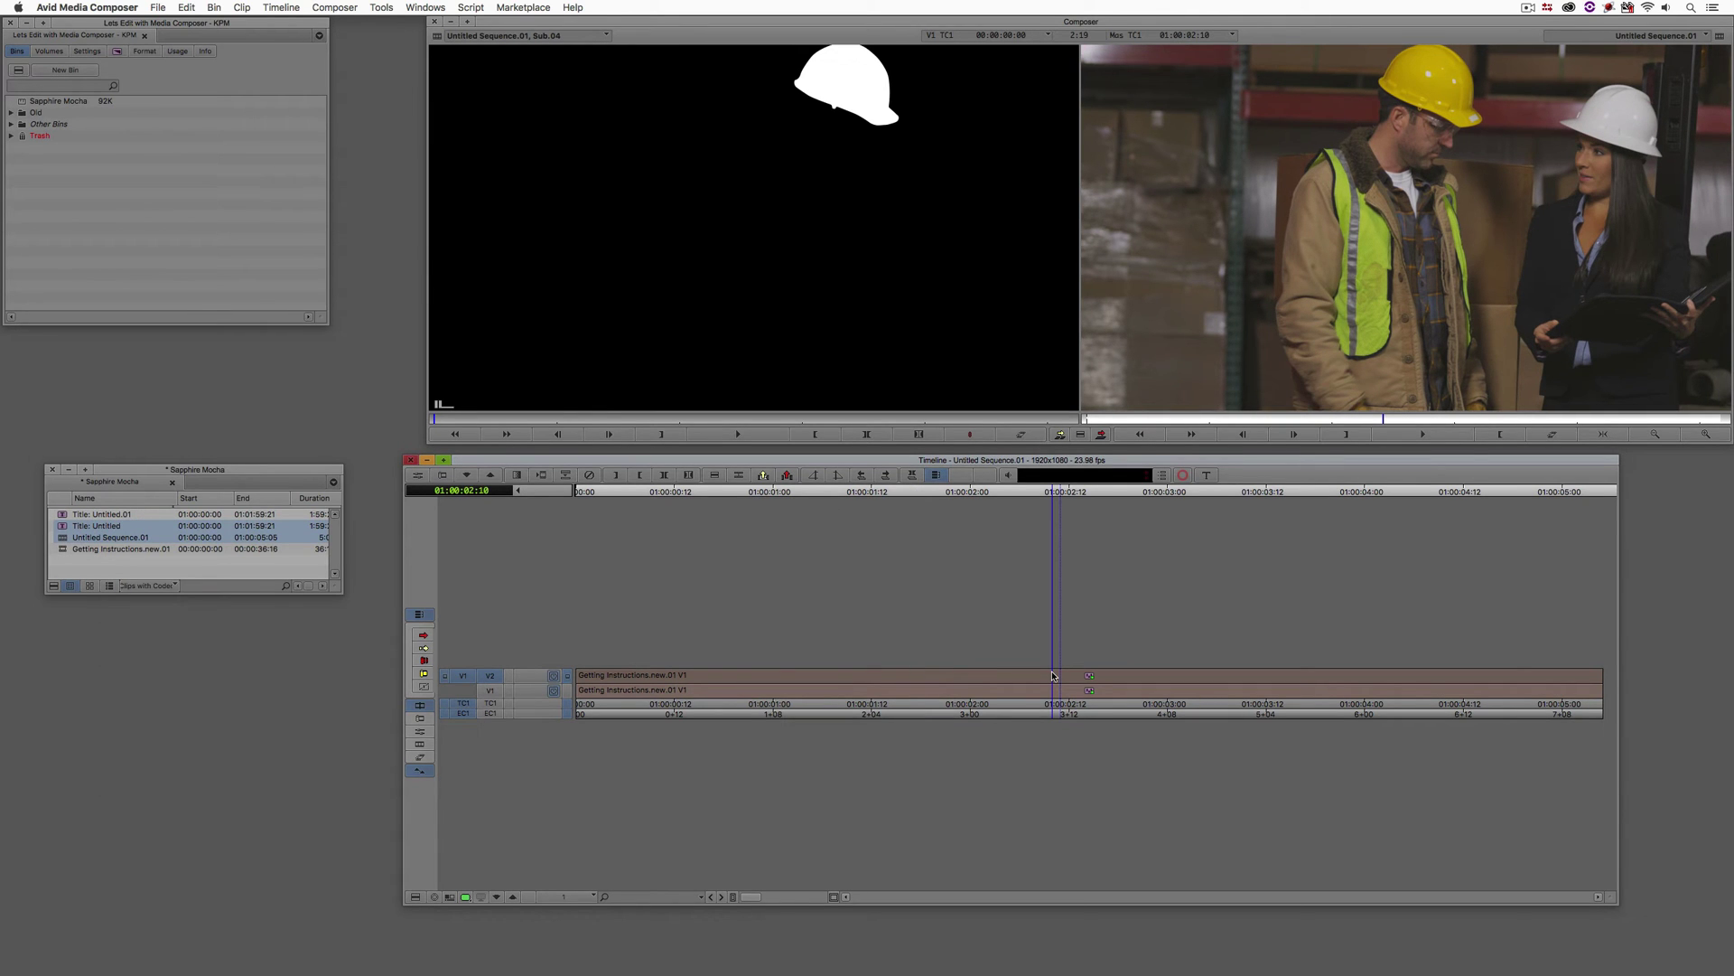
{"action": "left_click", "coordinate": [417, 475]}
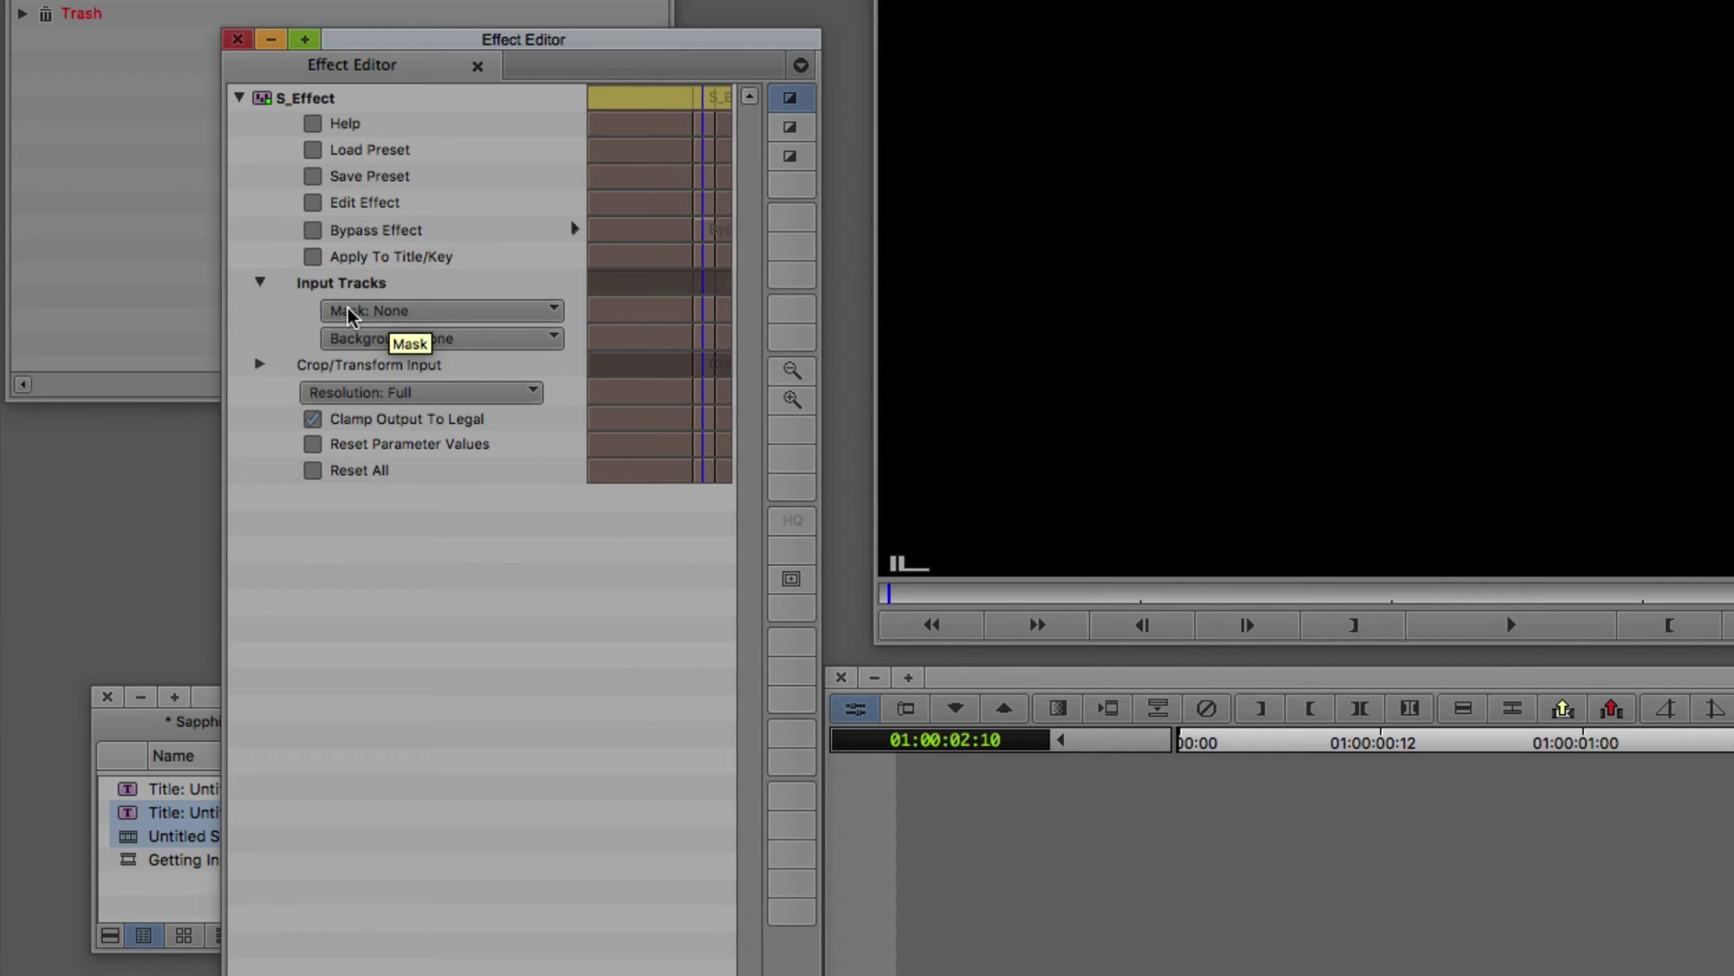
Set the S_Effect Mask input dropdown to 'Mask: 1 track below'
{"action": "left_click", "coordinate": [454, 316]}
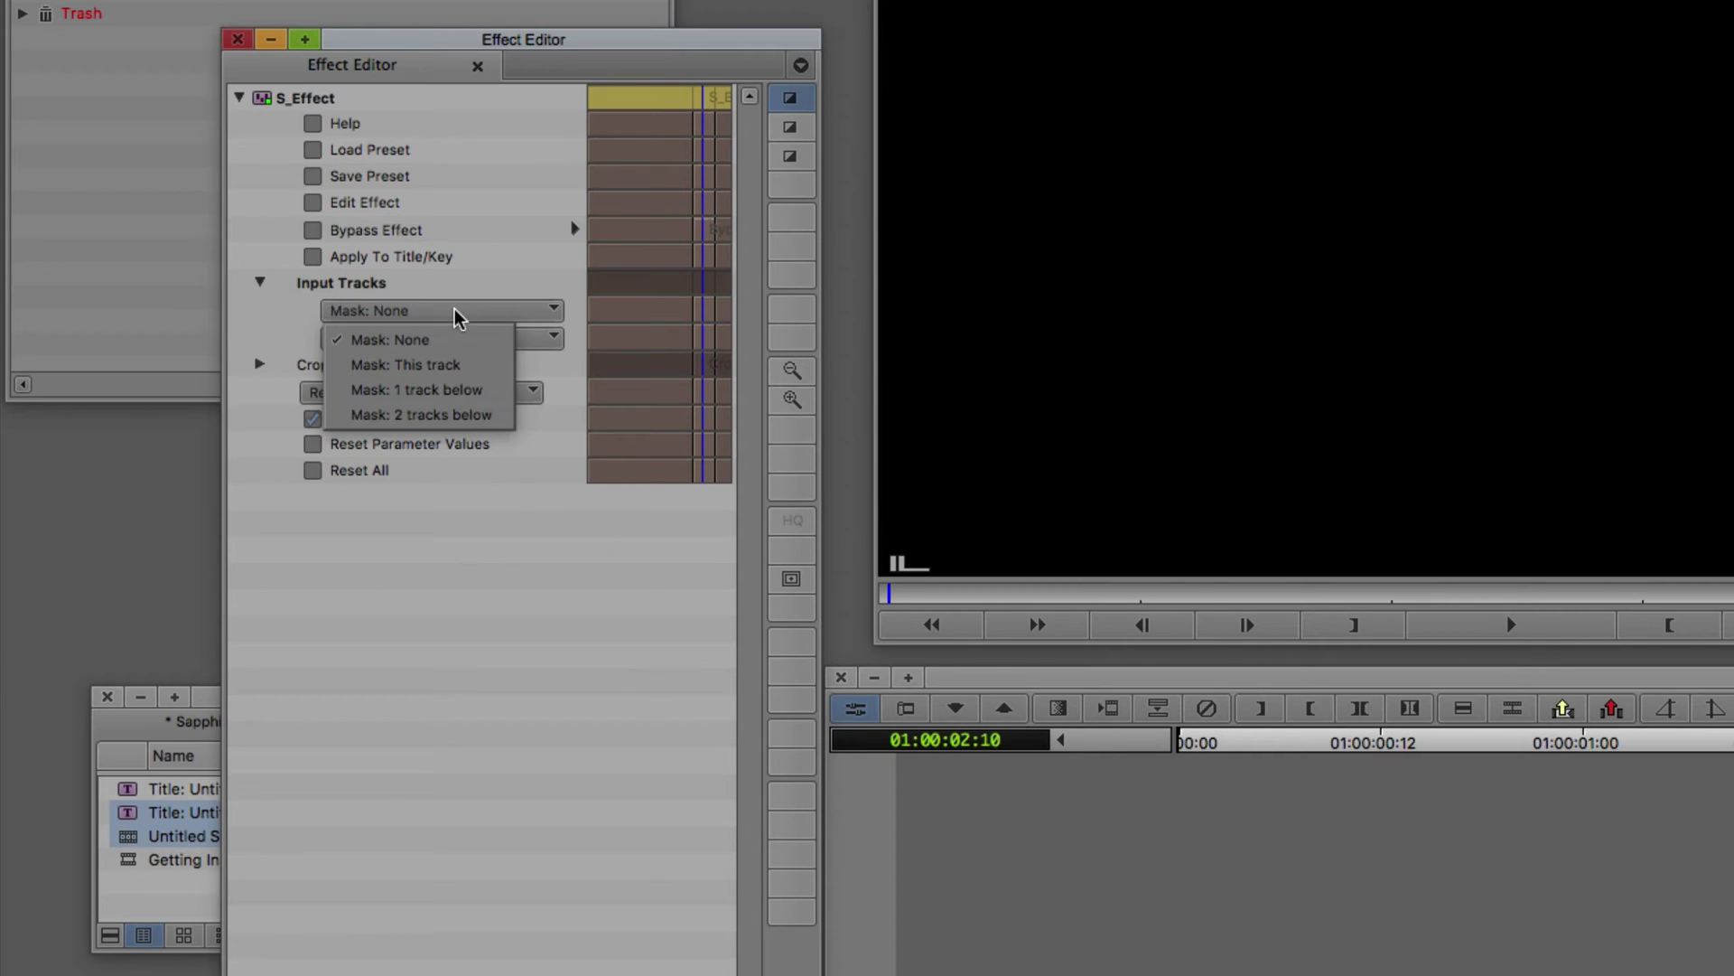
{"action": "left_click", "coordinate": [472, 395]}
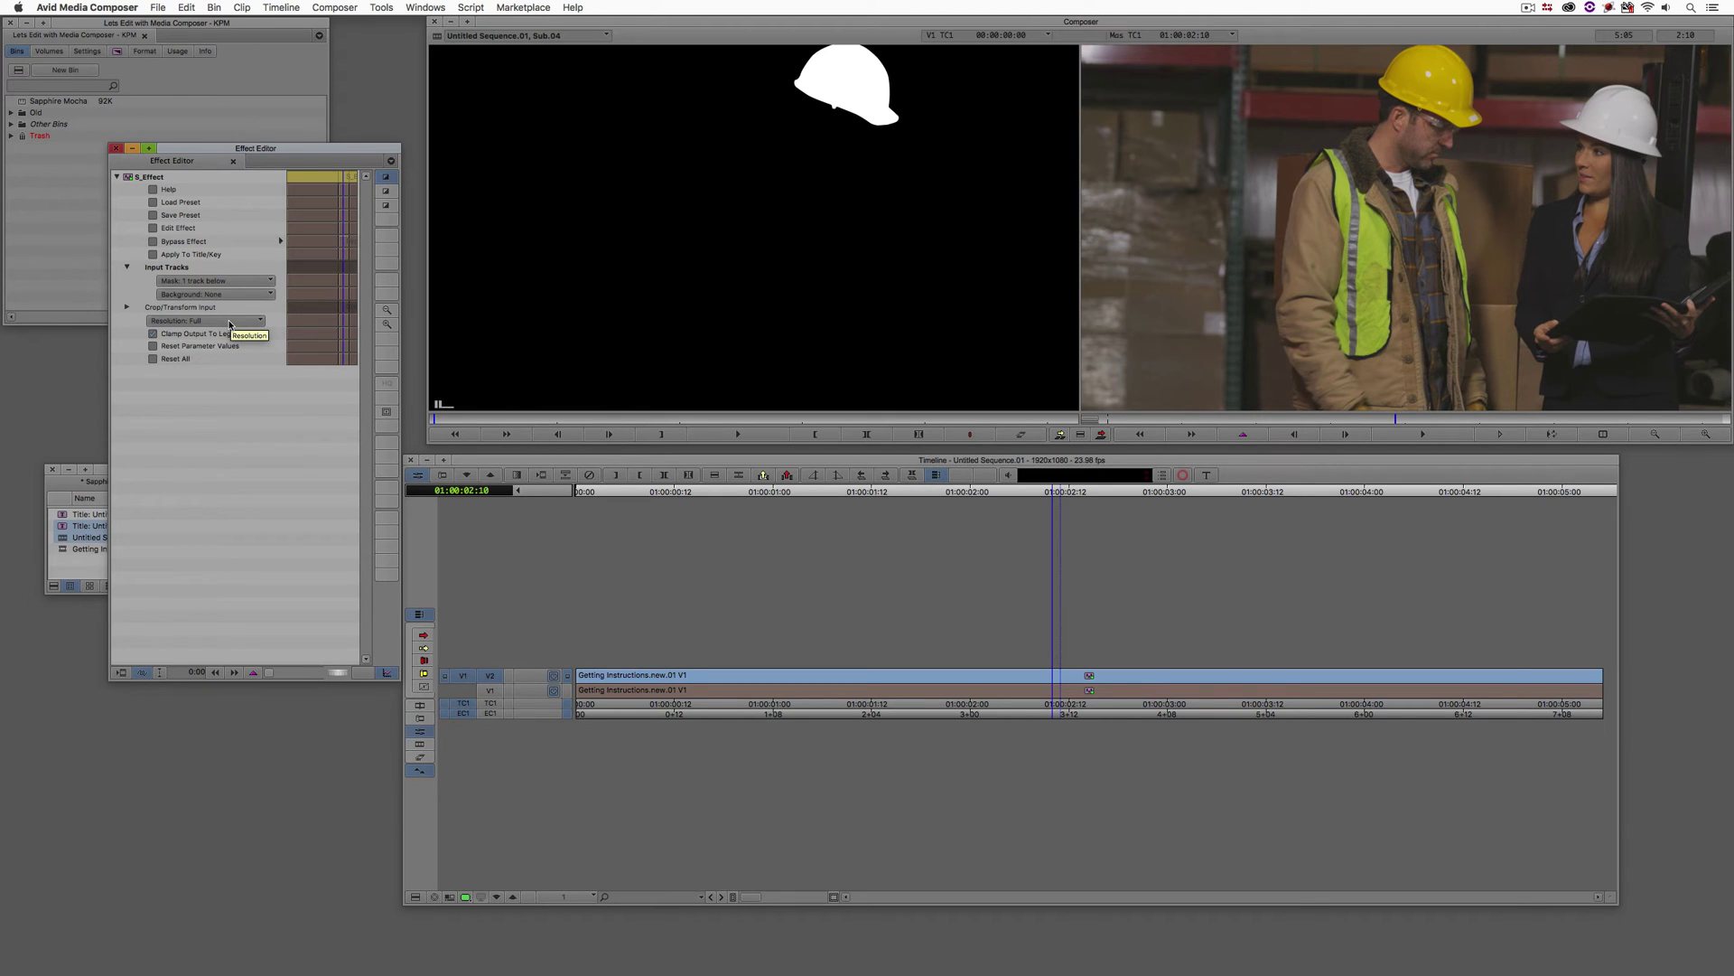
{"action": "left_click", "coordinate": [173, 230]}
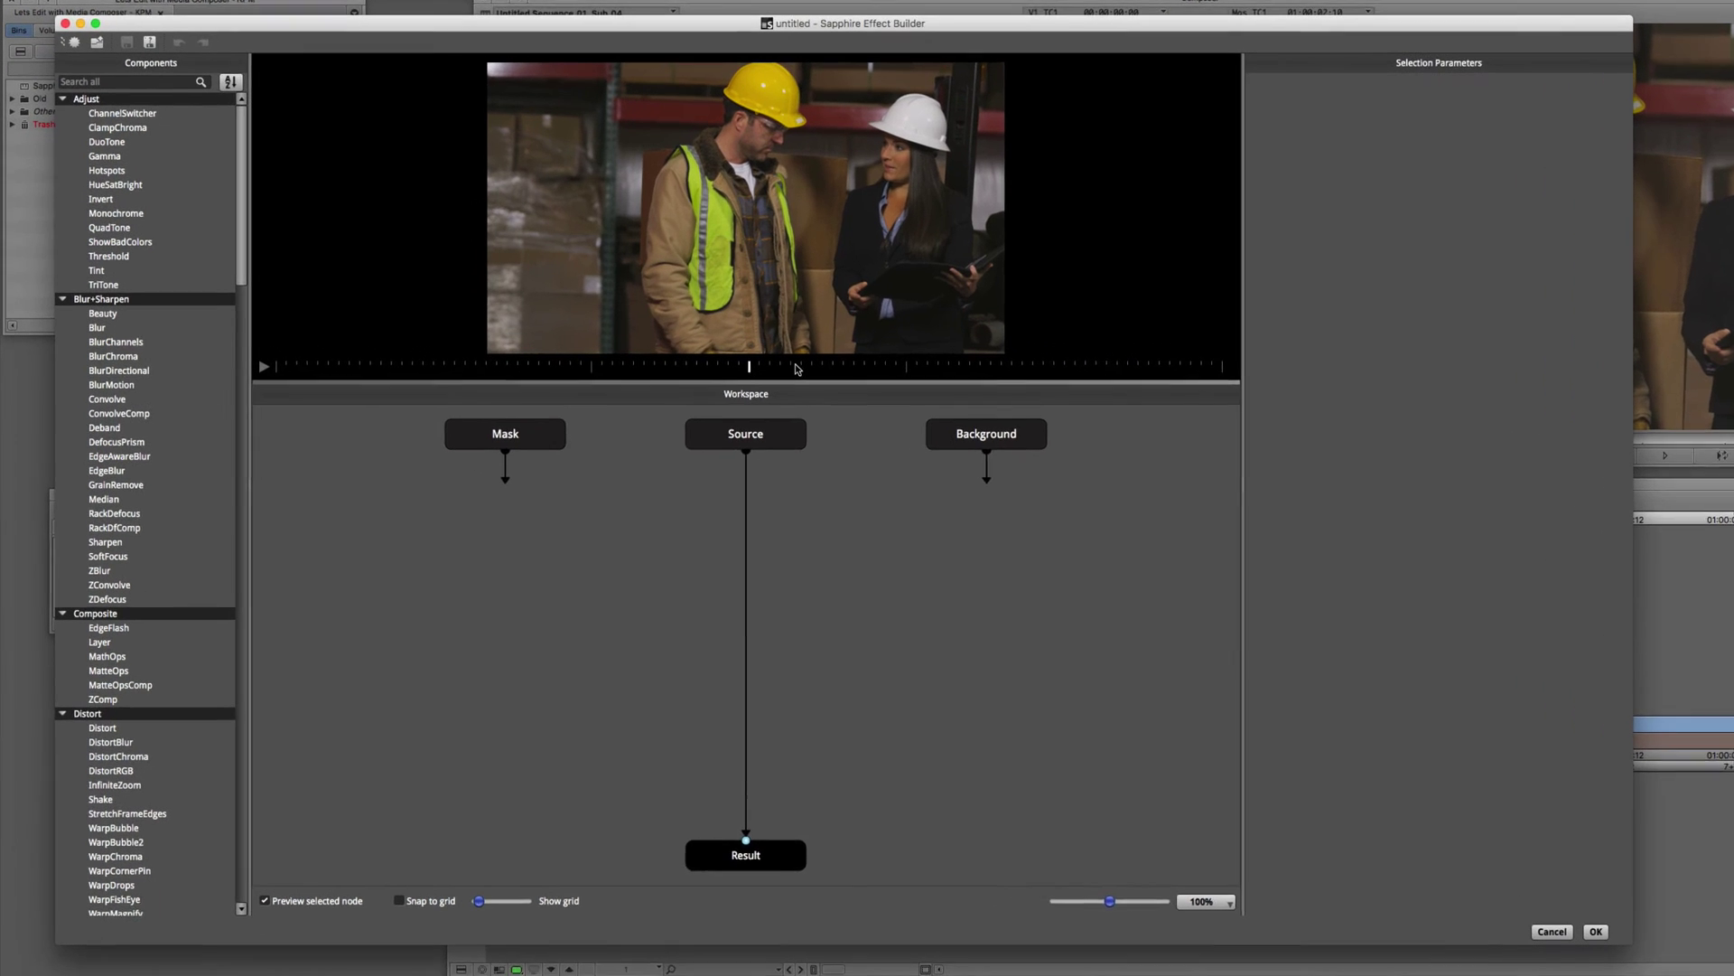
{"action": "left_click_drag", "start_coordinate": [770, 435], "coordinate": [678, 435]}
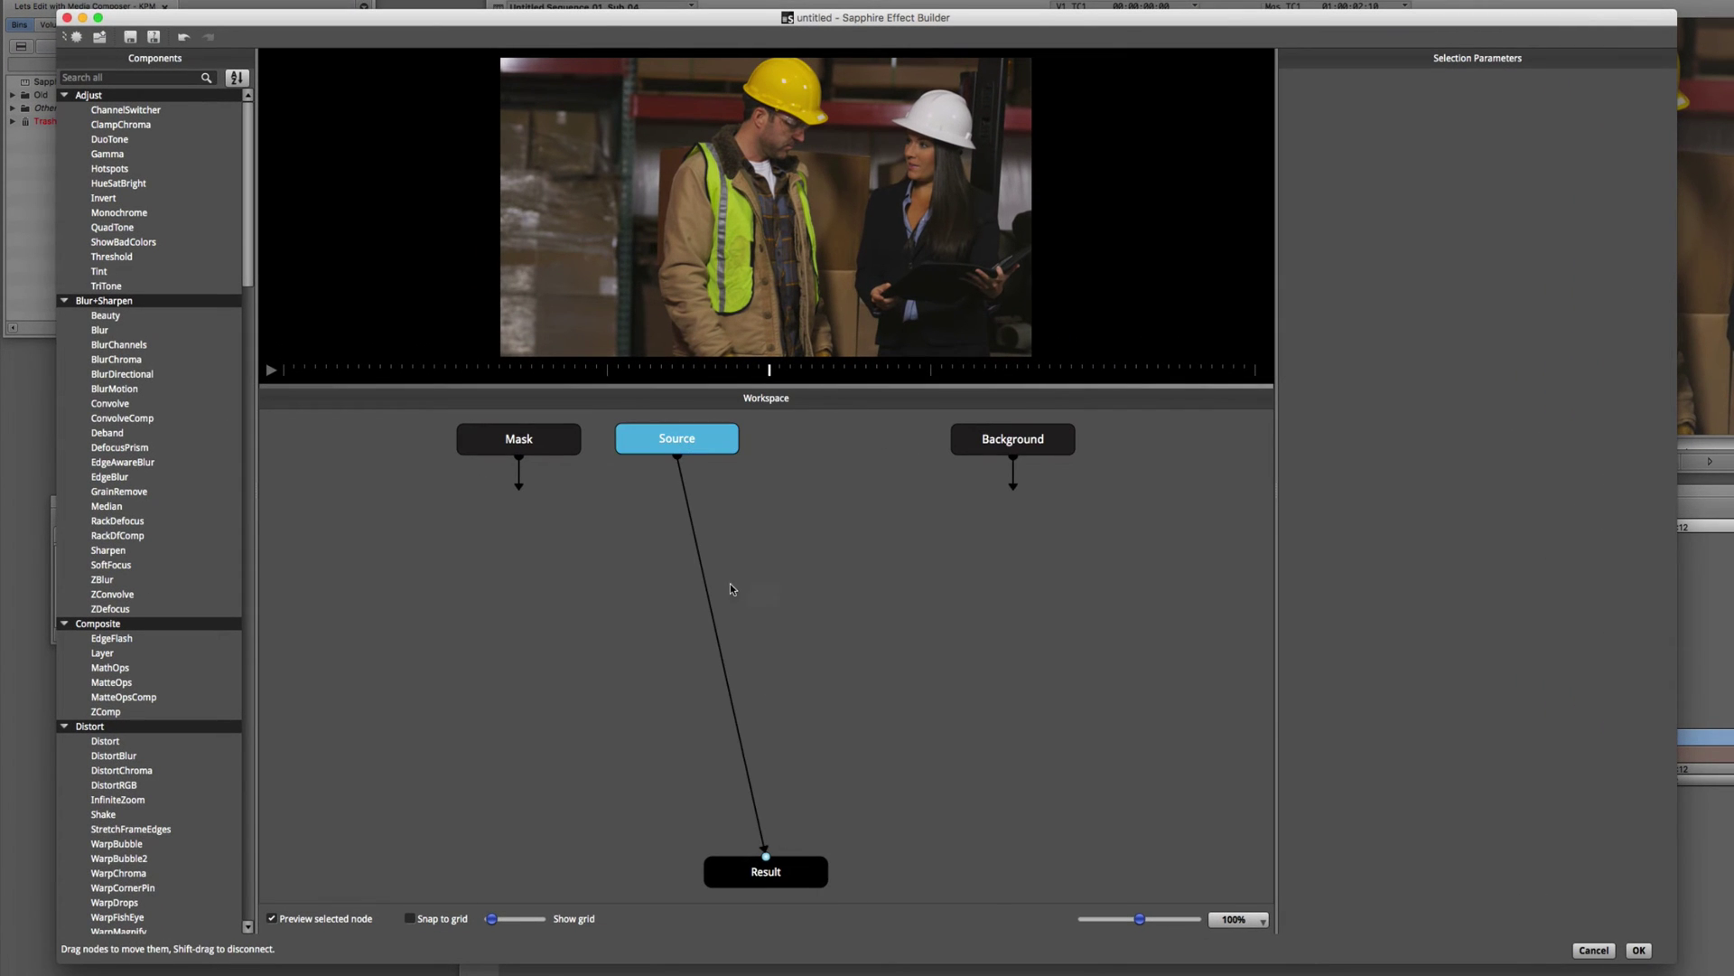
{"action": "left_click", "coordinate": [772, 875]}
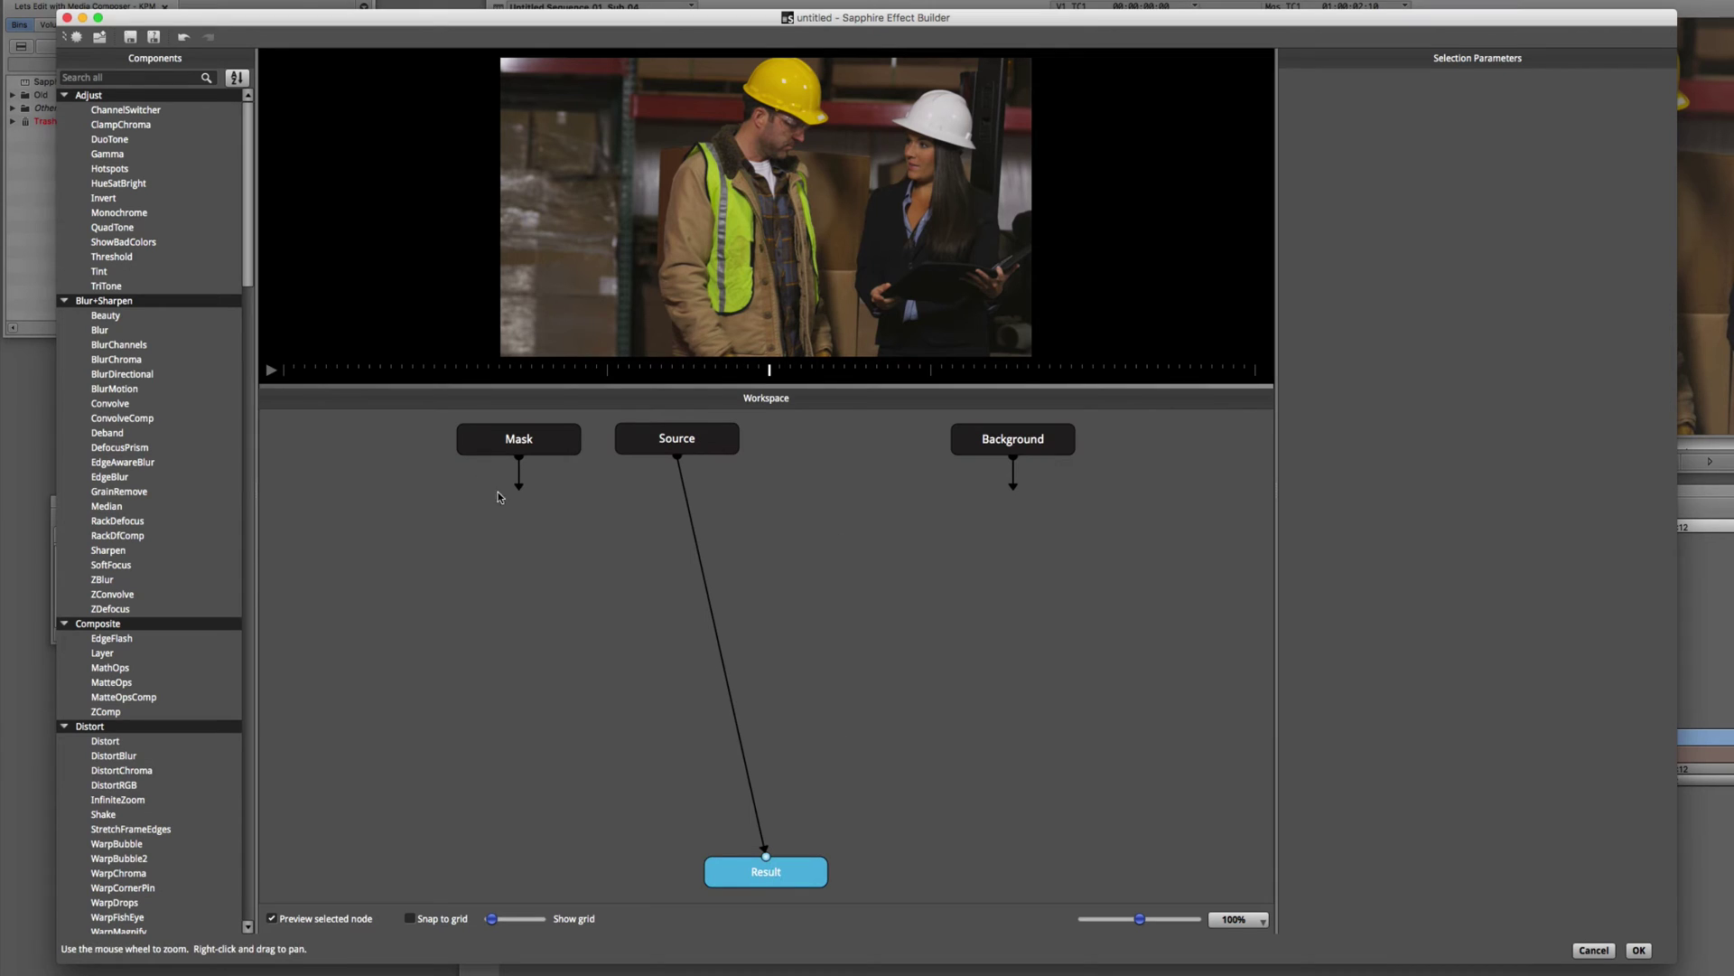
{"action": "left_click_drag", "start_coordinate": [678, 446], "coordinate": [777, 437]}
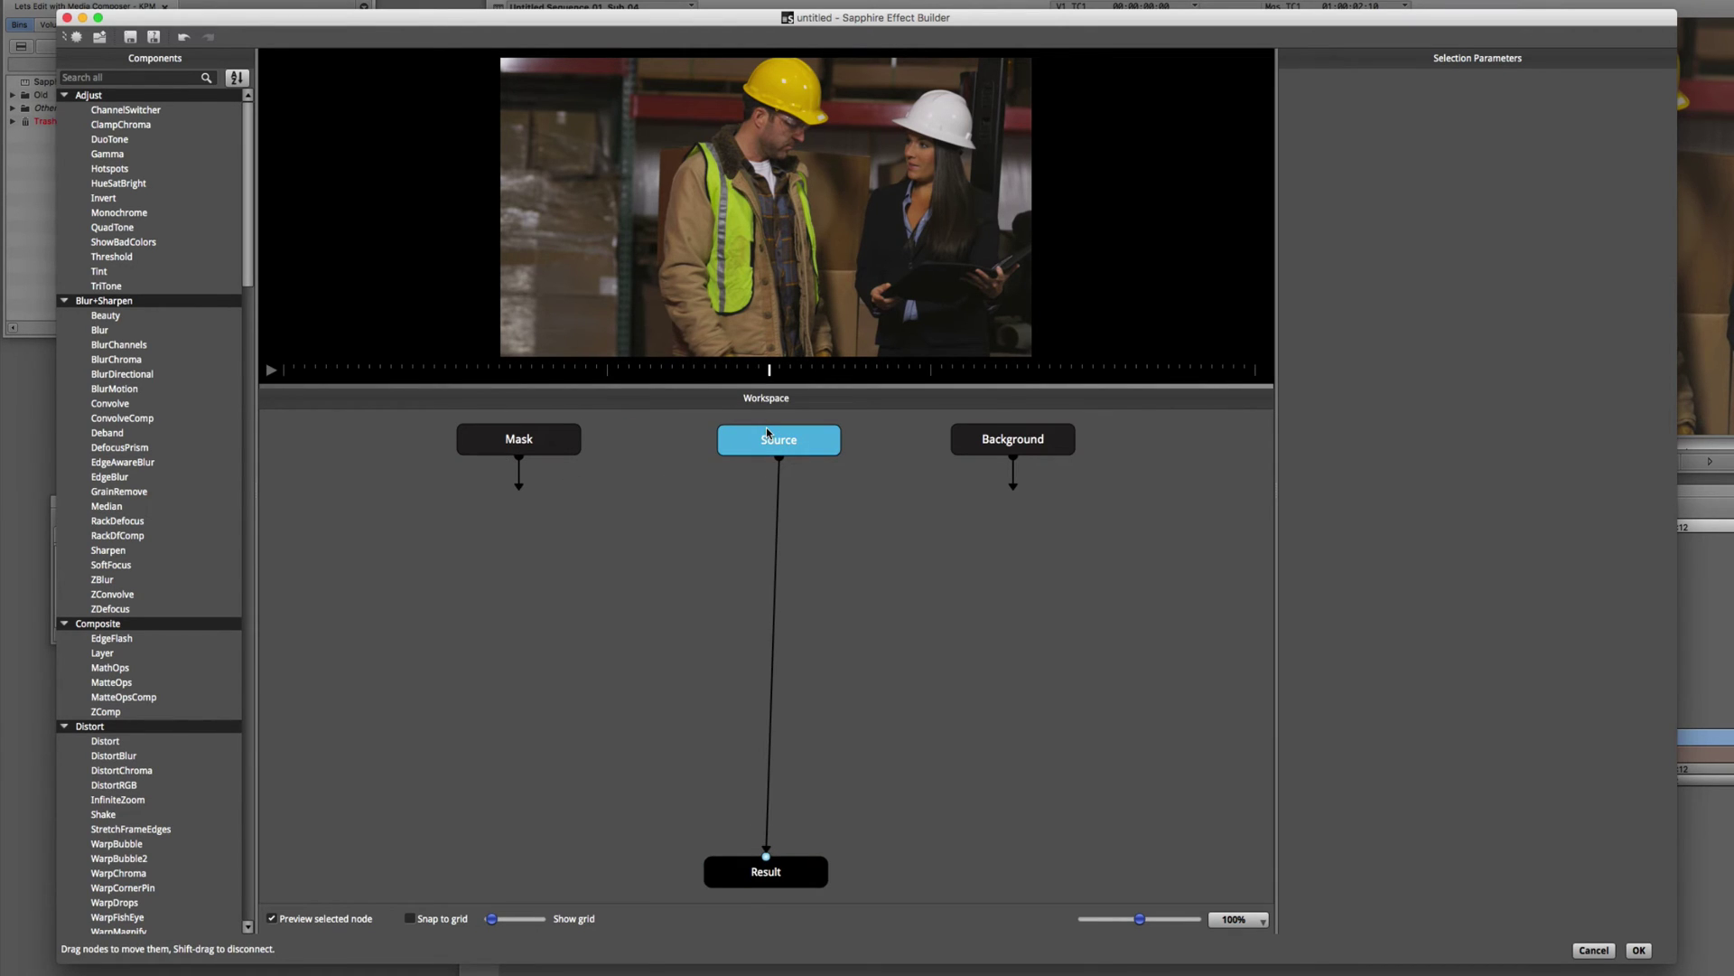
{"action": "left_click", "coordinate": [134, 77]}
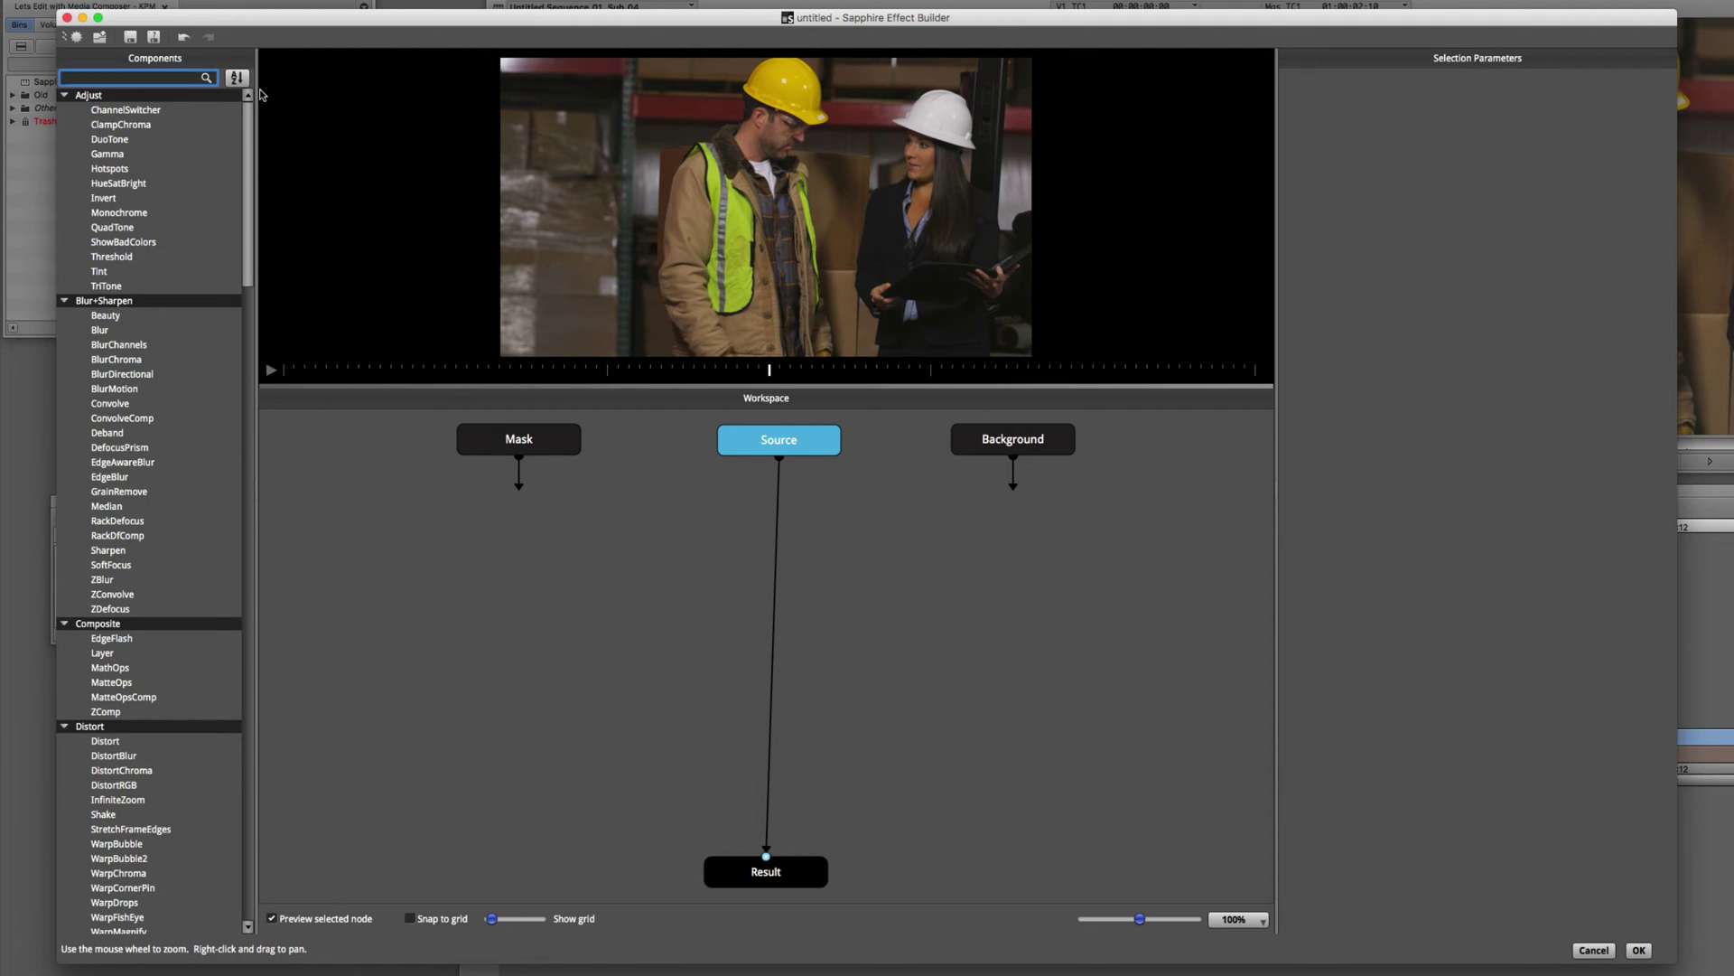
{"action": "type", "text": "Hue"}
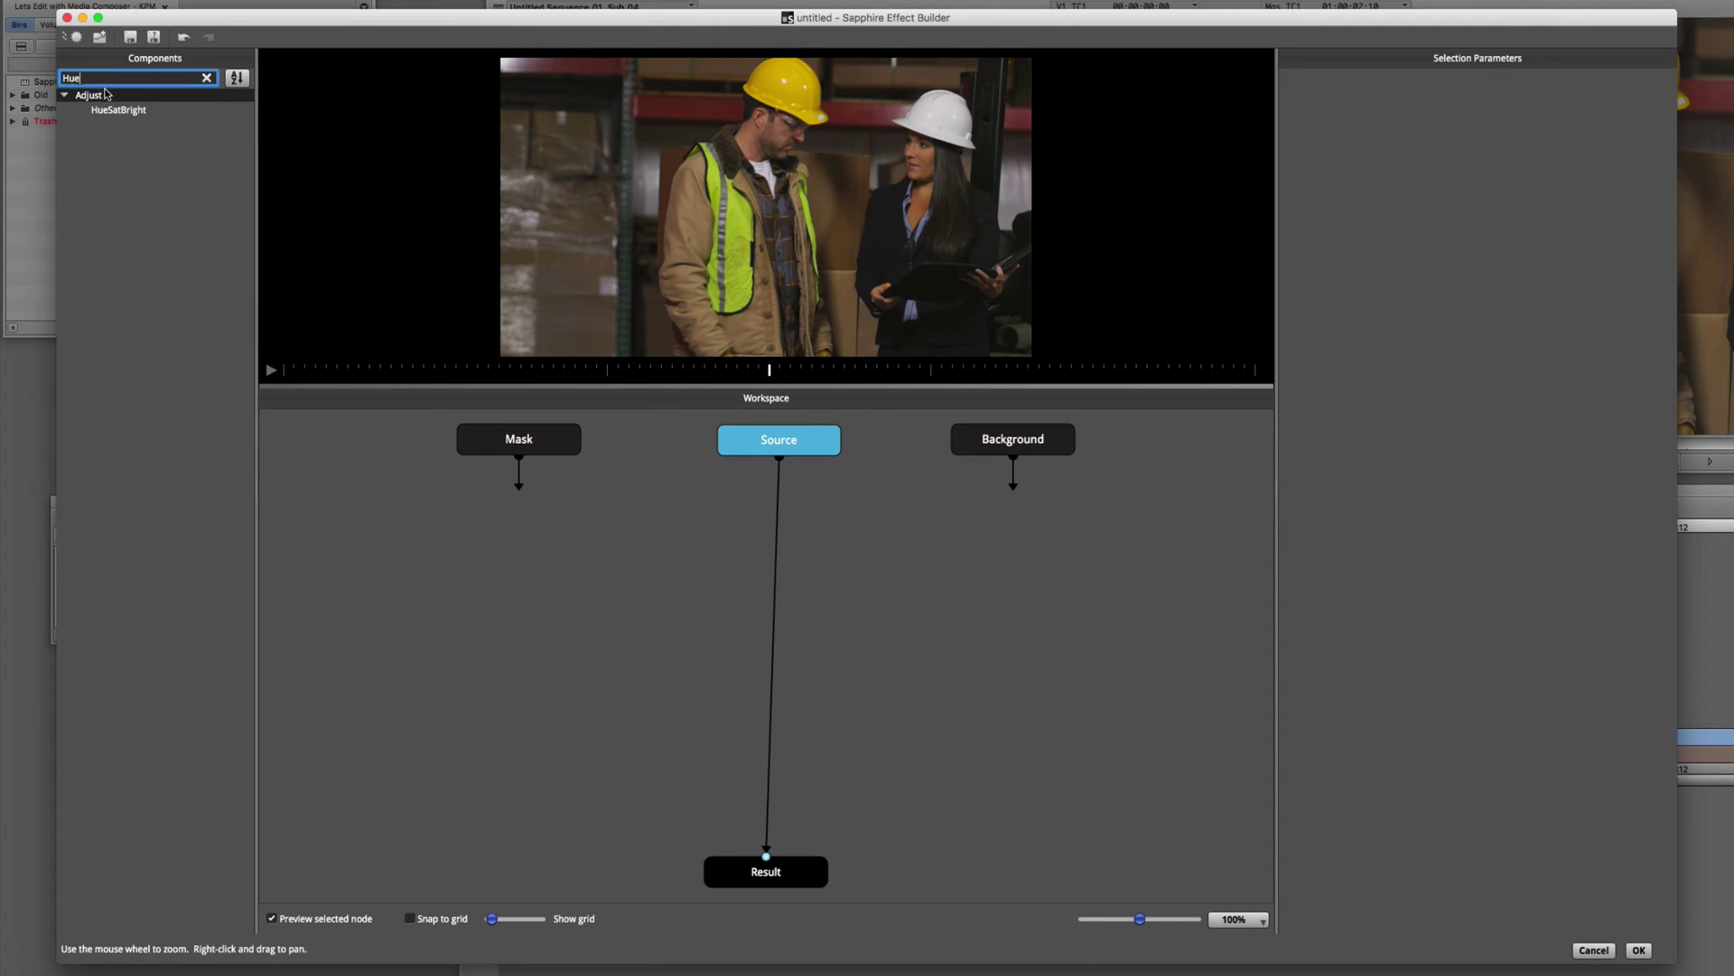
{"action": "left_click_drag", "start_coordinate": [102, 112], "coordinate": [771, 638]}
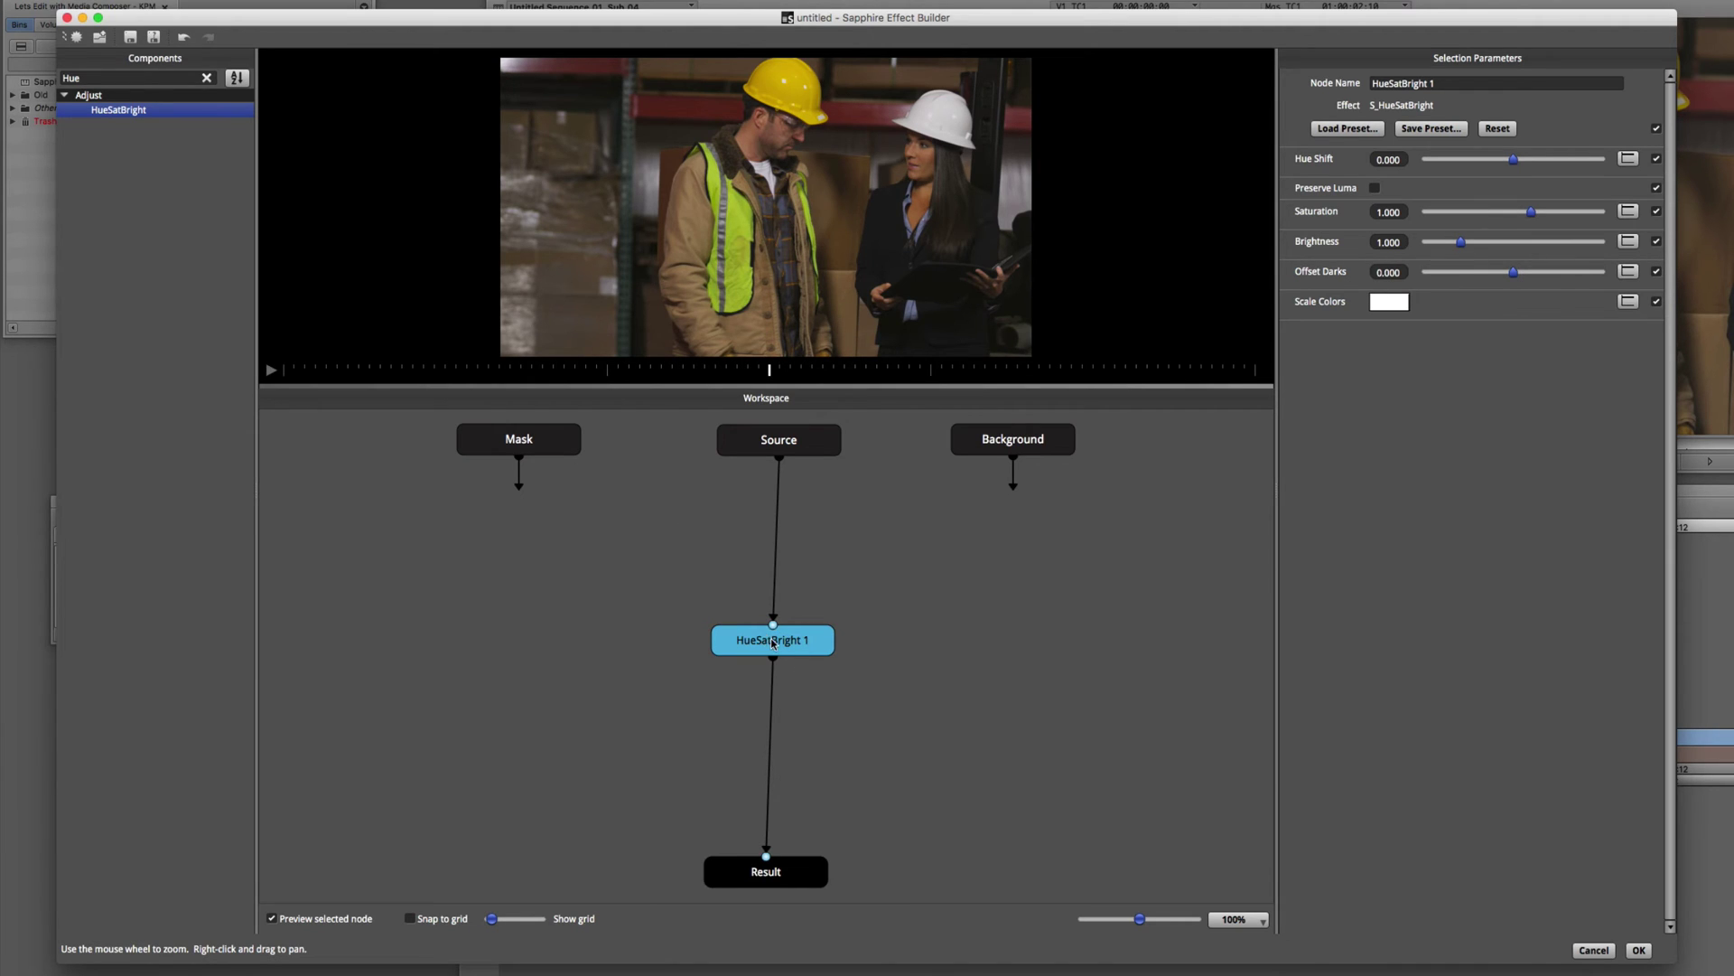
{"action": "left_click_drag", "start_coordinate": [772, 638], "coordinate": [772, 617]}
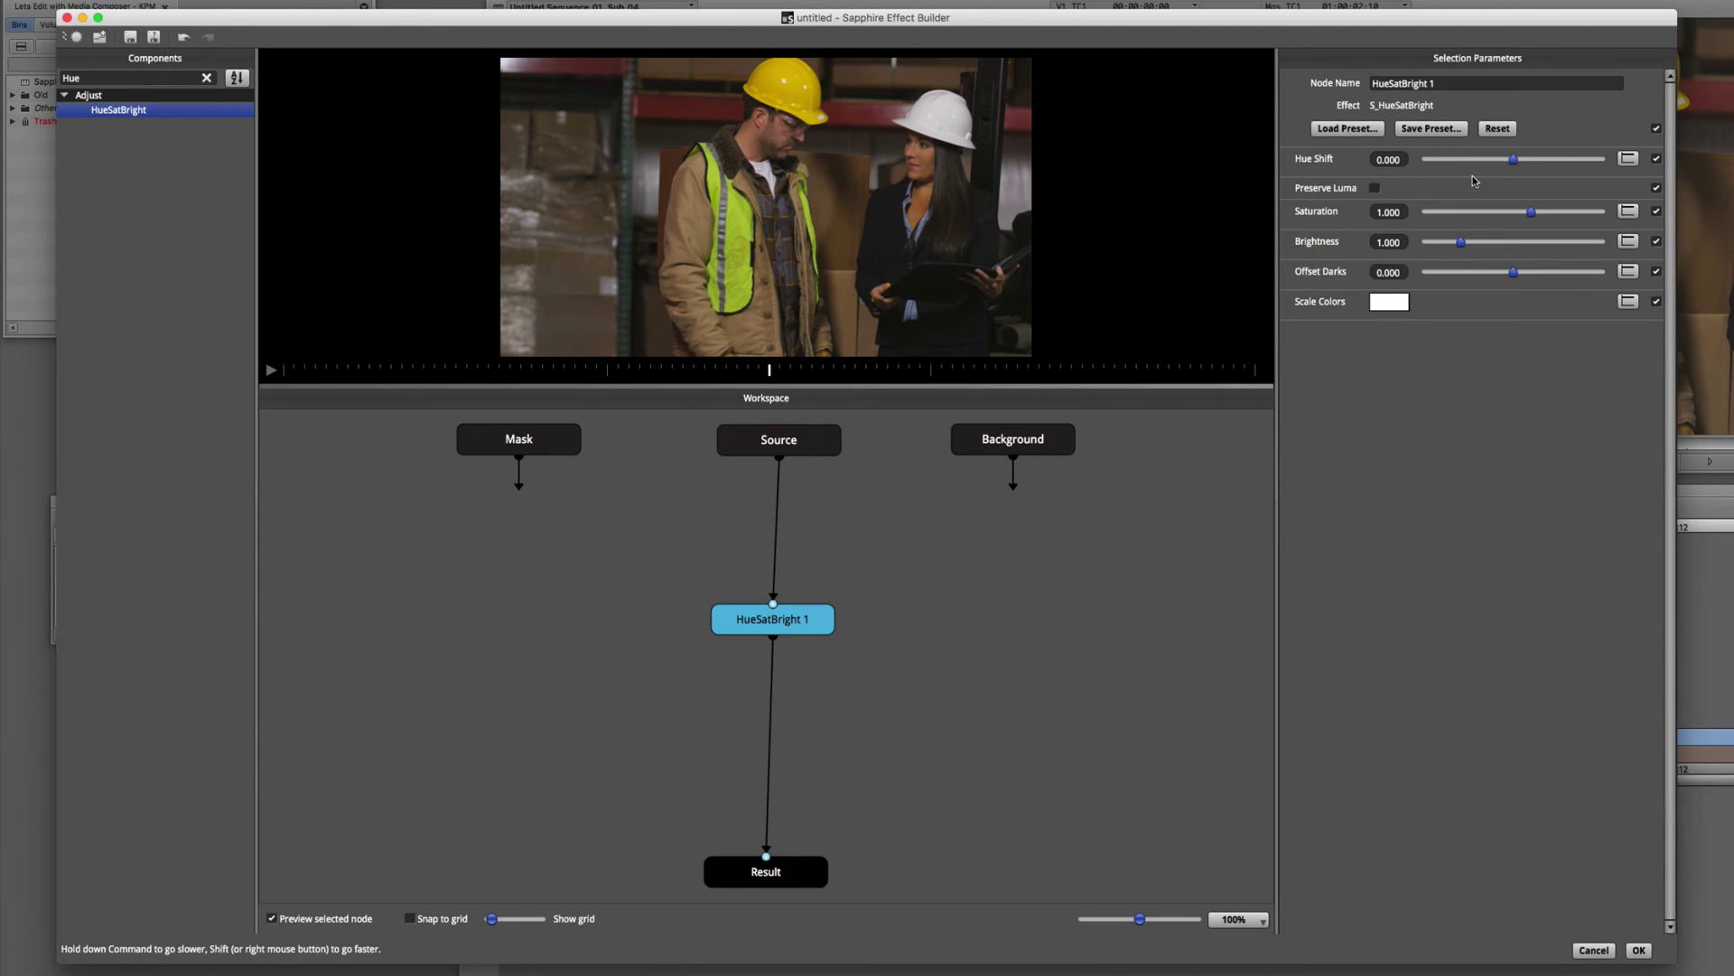
{"action": "left_click_drag", "start_coordinate": [1513, 160], "coordinate": [1500, 163]}
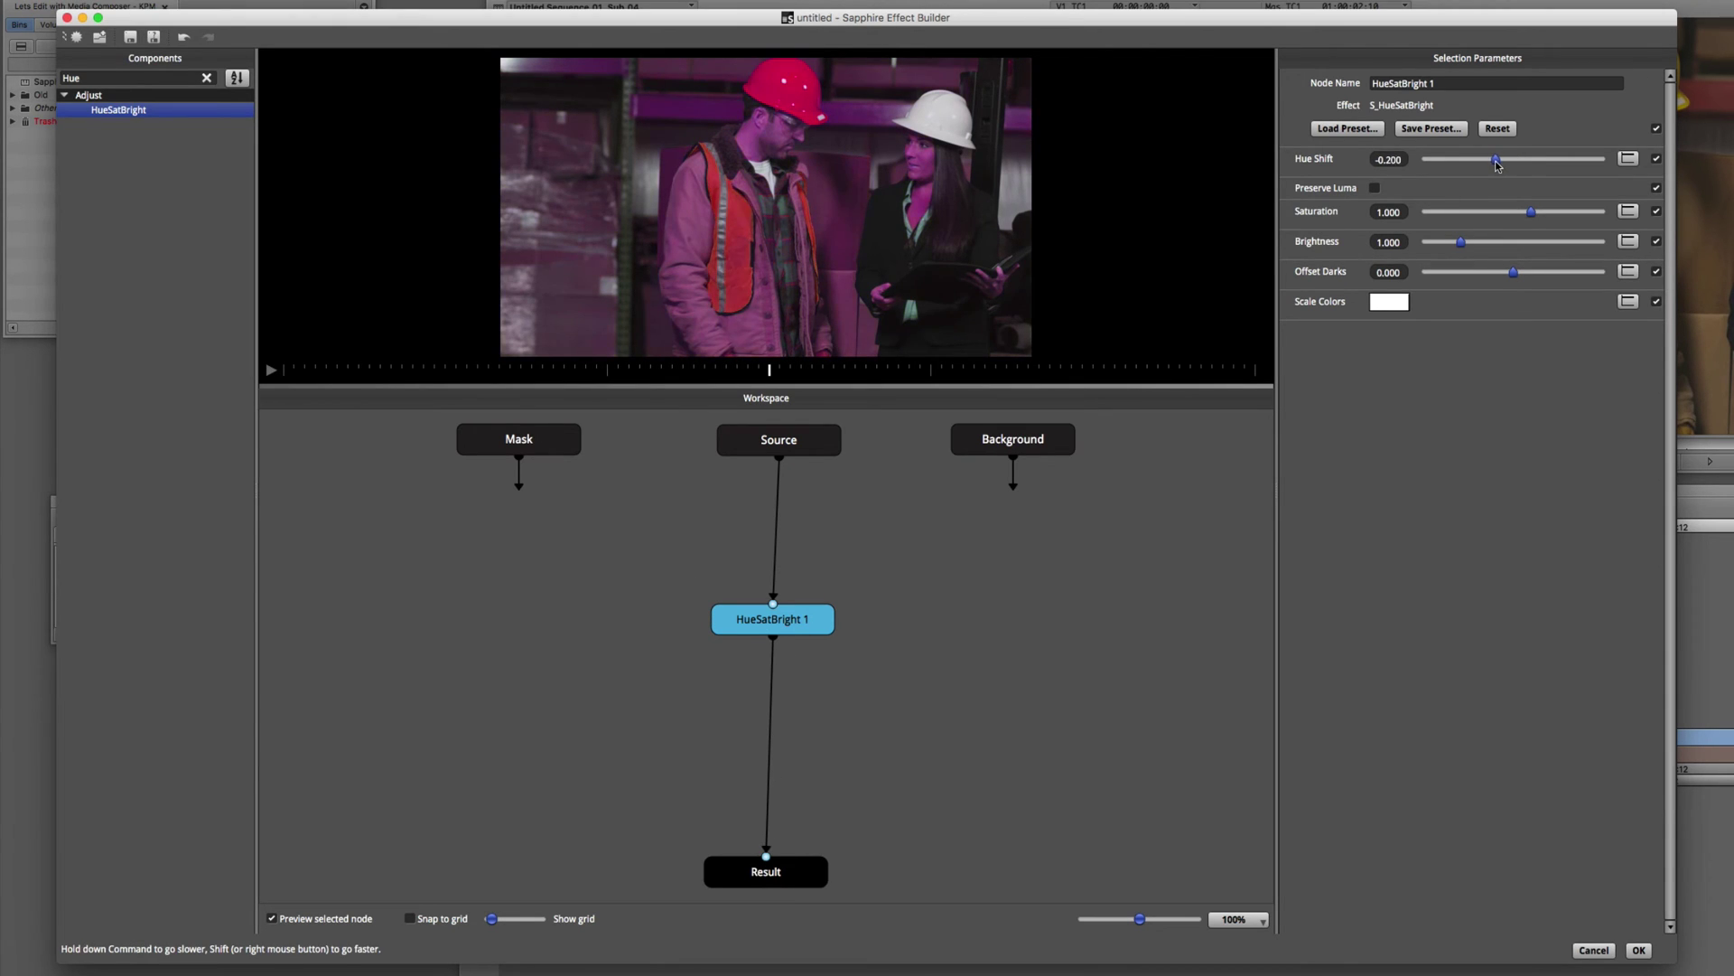
{"action": "left_click_drag", "start_coordinate": [1497, 163], "coordinate": [1519, 162]}
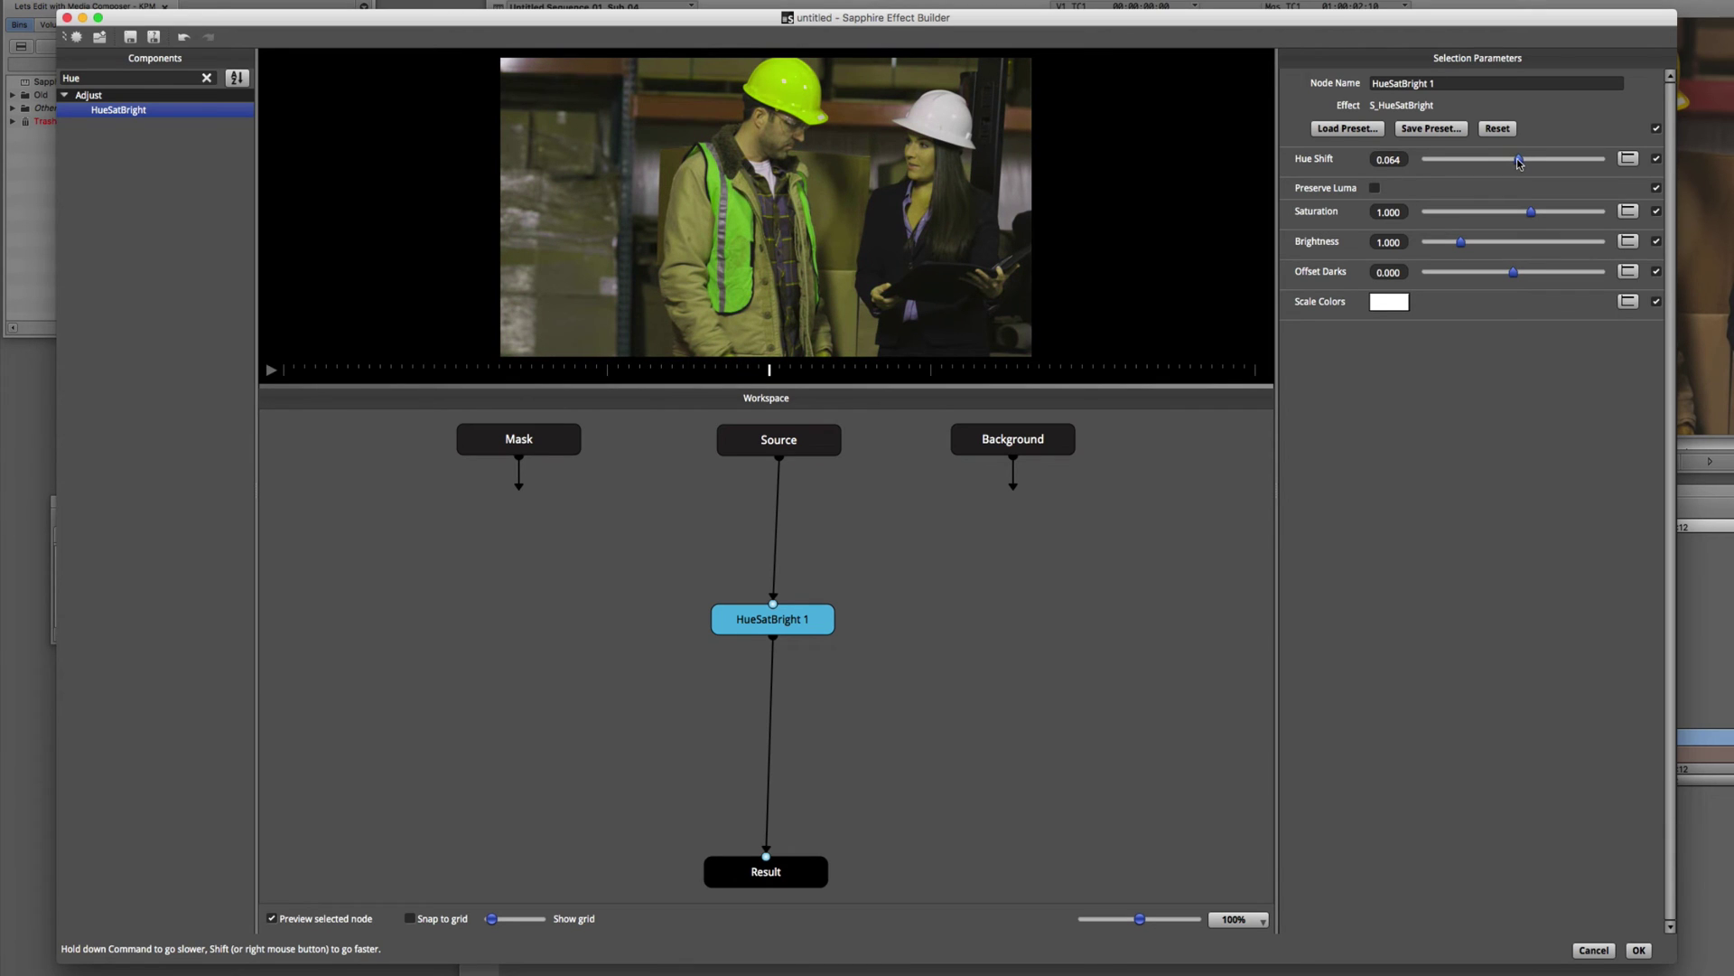
{"action": "double_click", "coordinate": [1515, 159]}
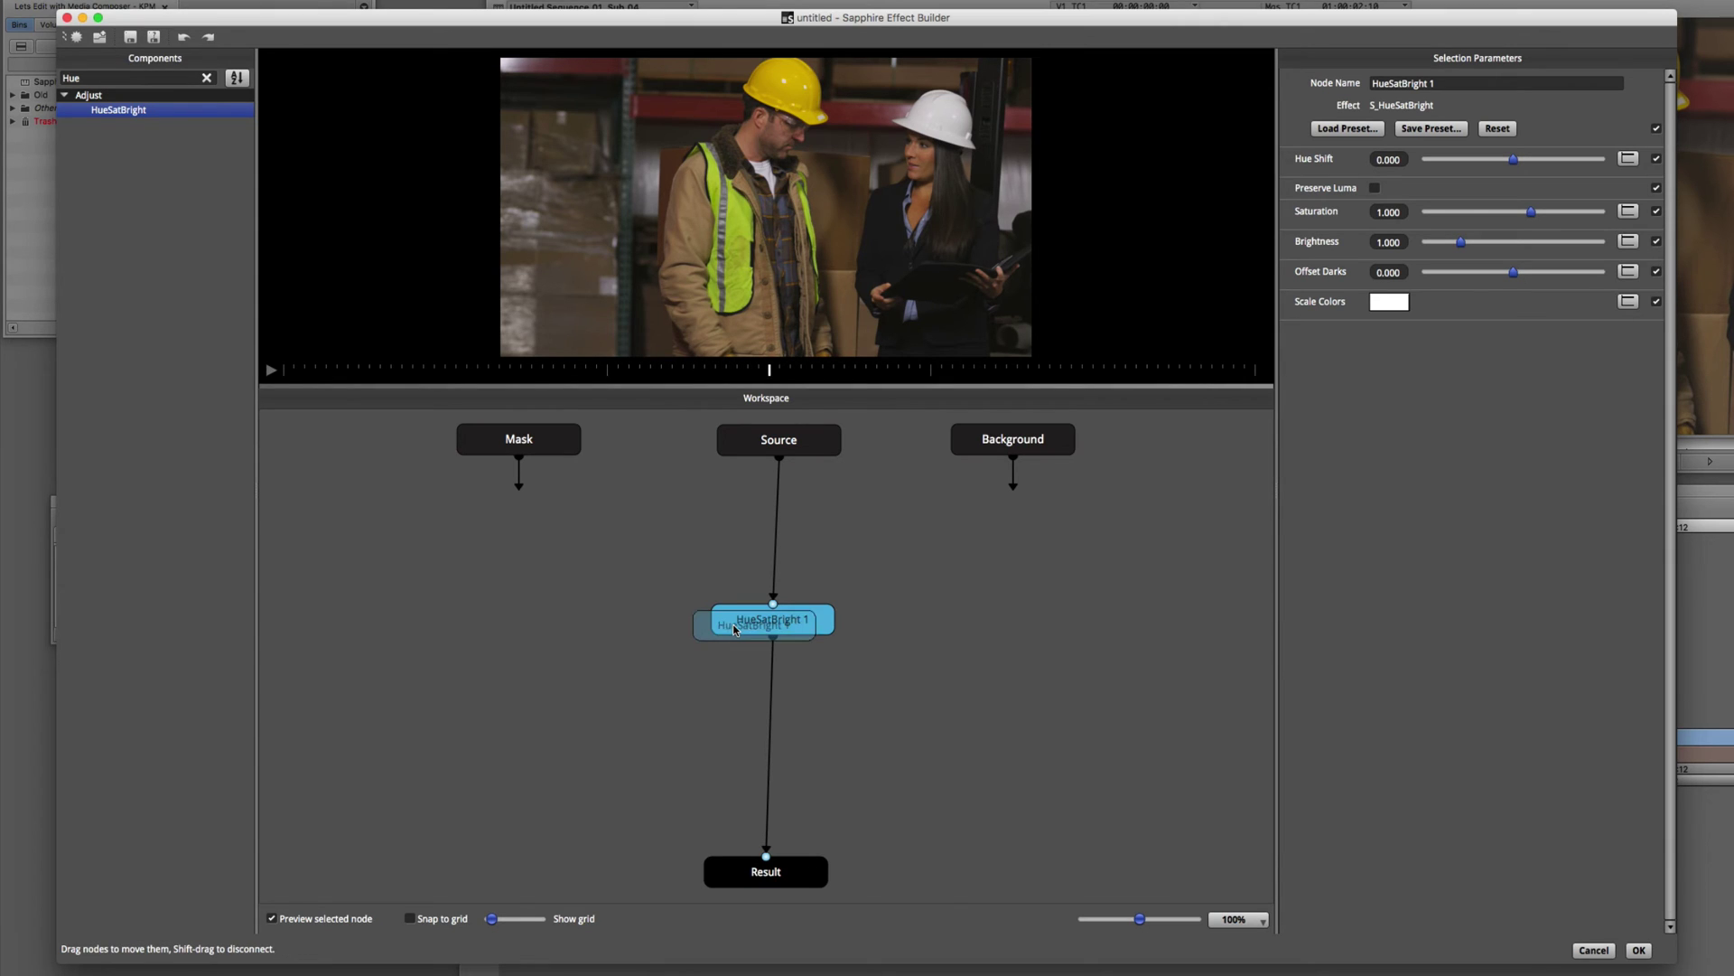
{"action": "left_click_drag", "start_coordinate": [745, 621], "coordinate": [734, 629]}
{"action": "key", "text": "Delete"}
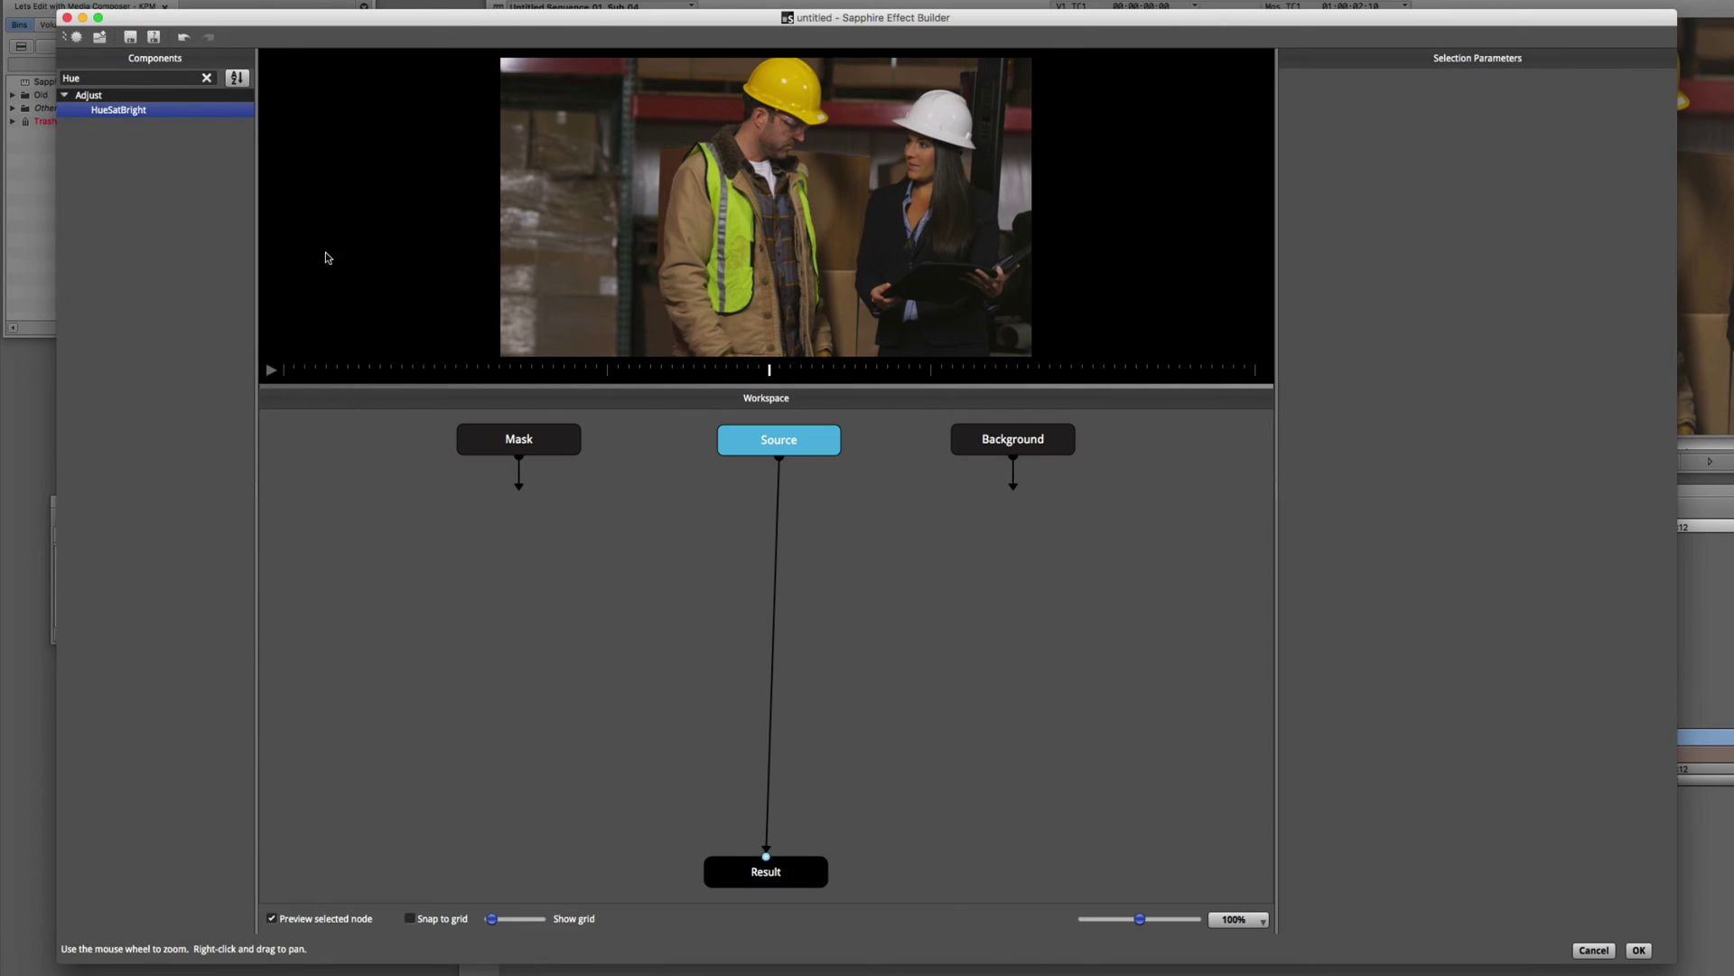
Clear the component search and drag Blend from the Tools category into the Workspace
{"action": "left_click", "coordinate": [206, 78]}
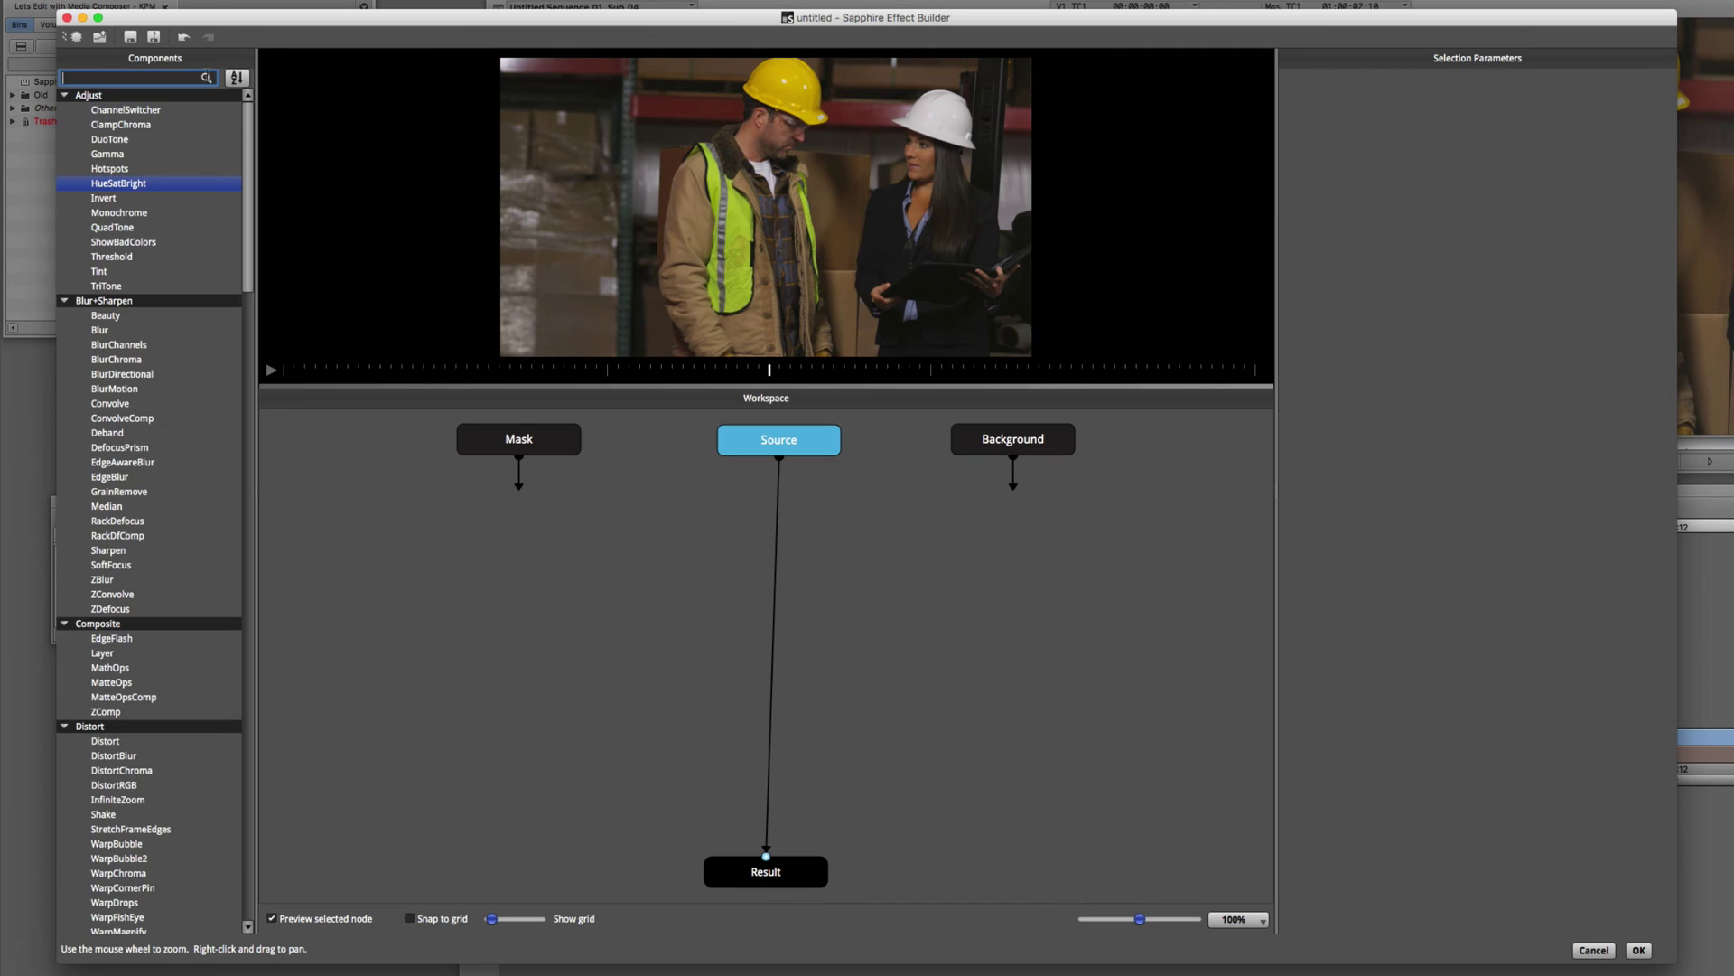
{"action": "left_click_drag", "start_coordinate": [247, 113], "coordinate": [245, 759]}
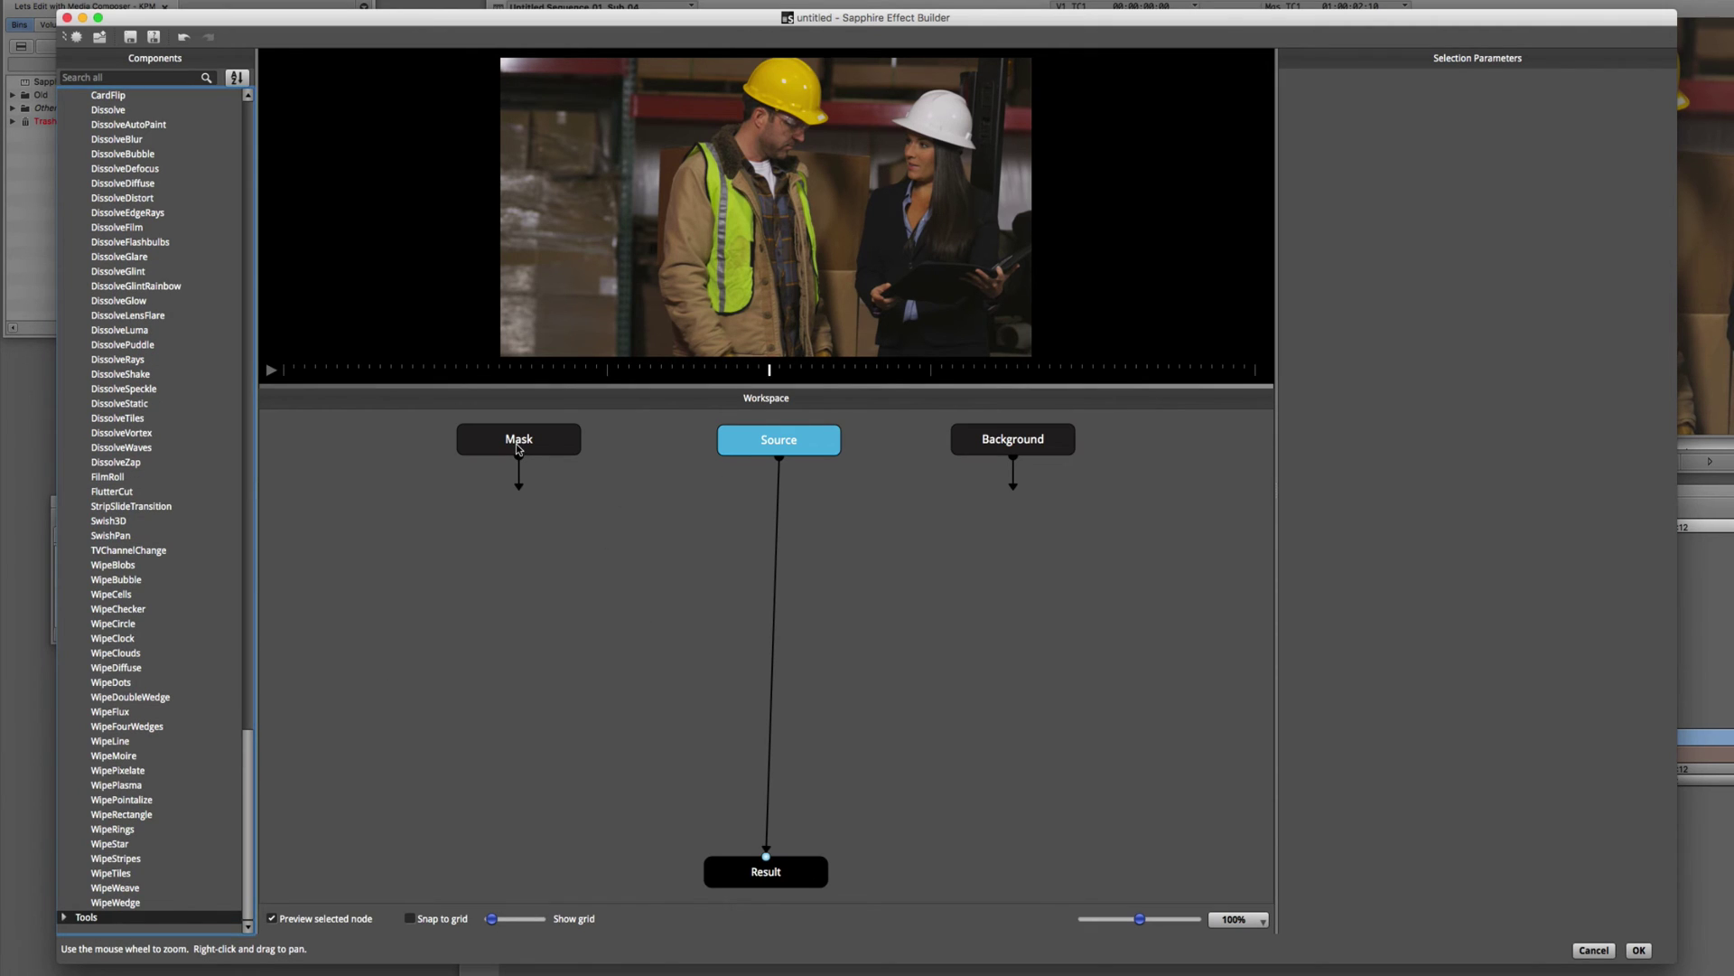
{"action": "left_click", "coordinate": [65, 917]}
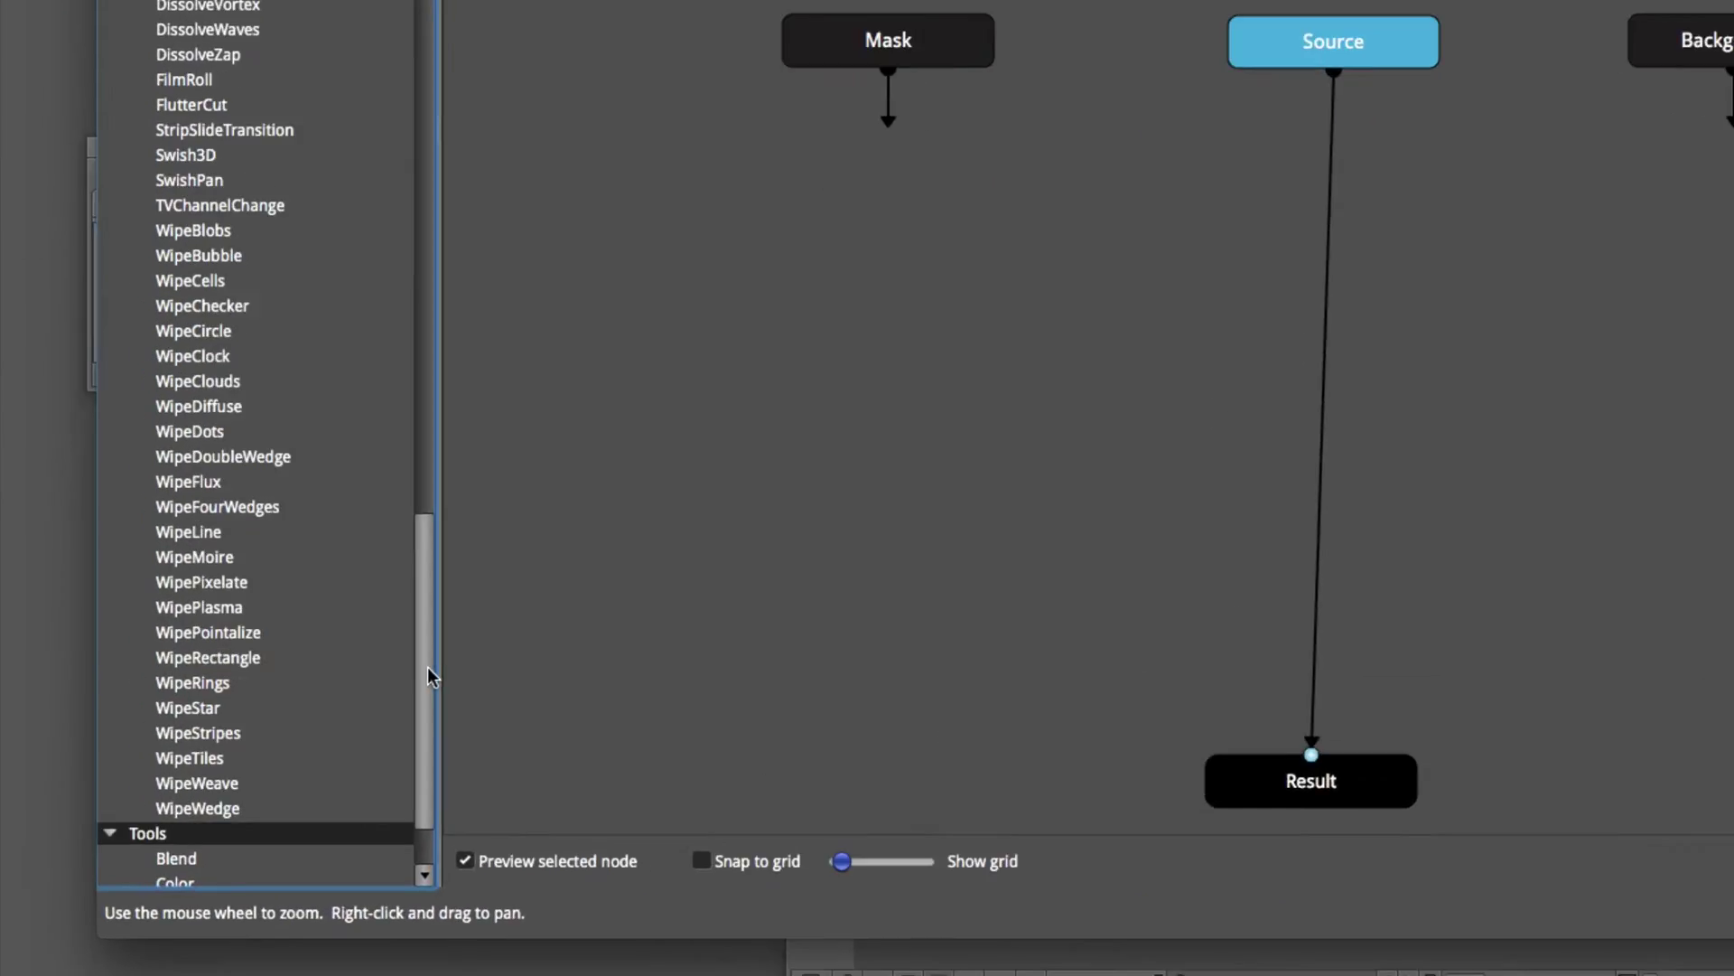
{"action": "left_click_drag", "start_coordinate": [427, 676], "coordinate": [430, 766]}
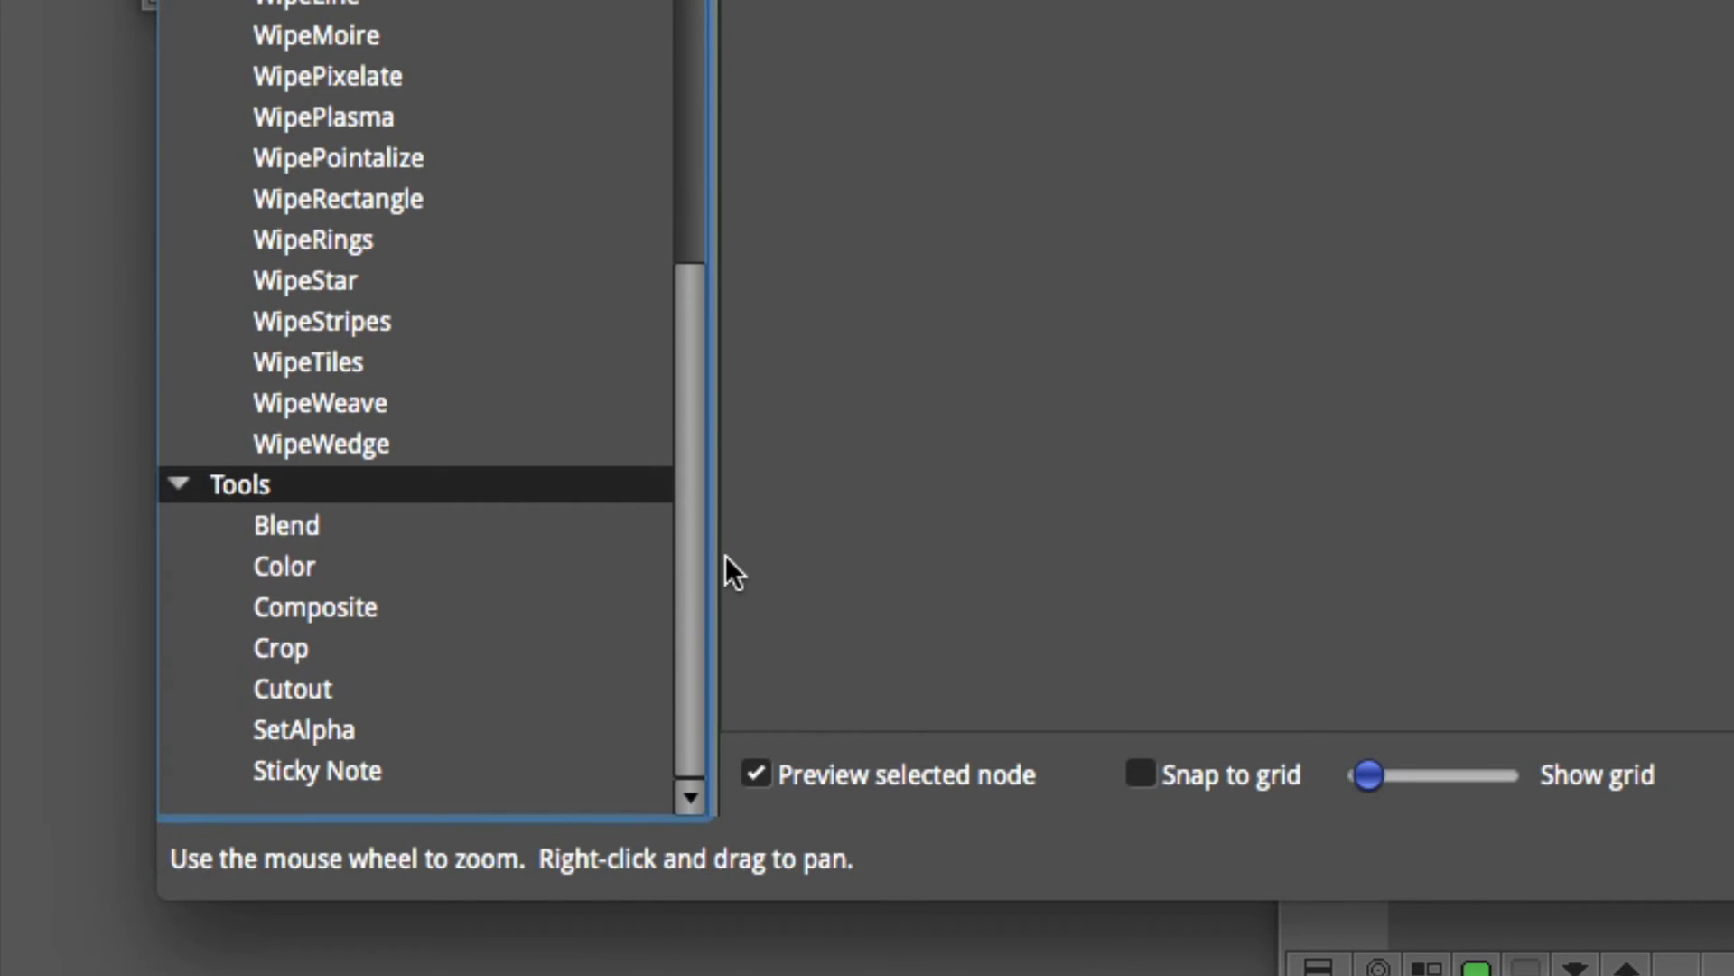
{"action": "left_click_drag", "start_coordinate": [317, 530], "coordinate": [575, 698]}
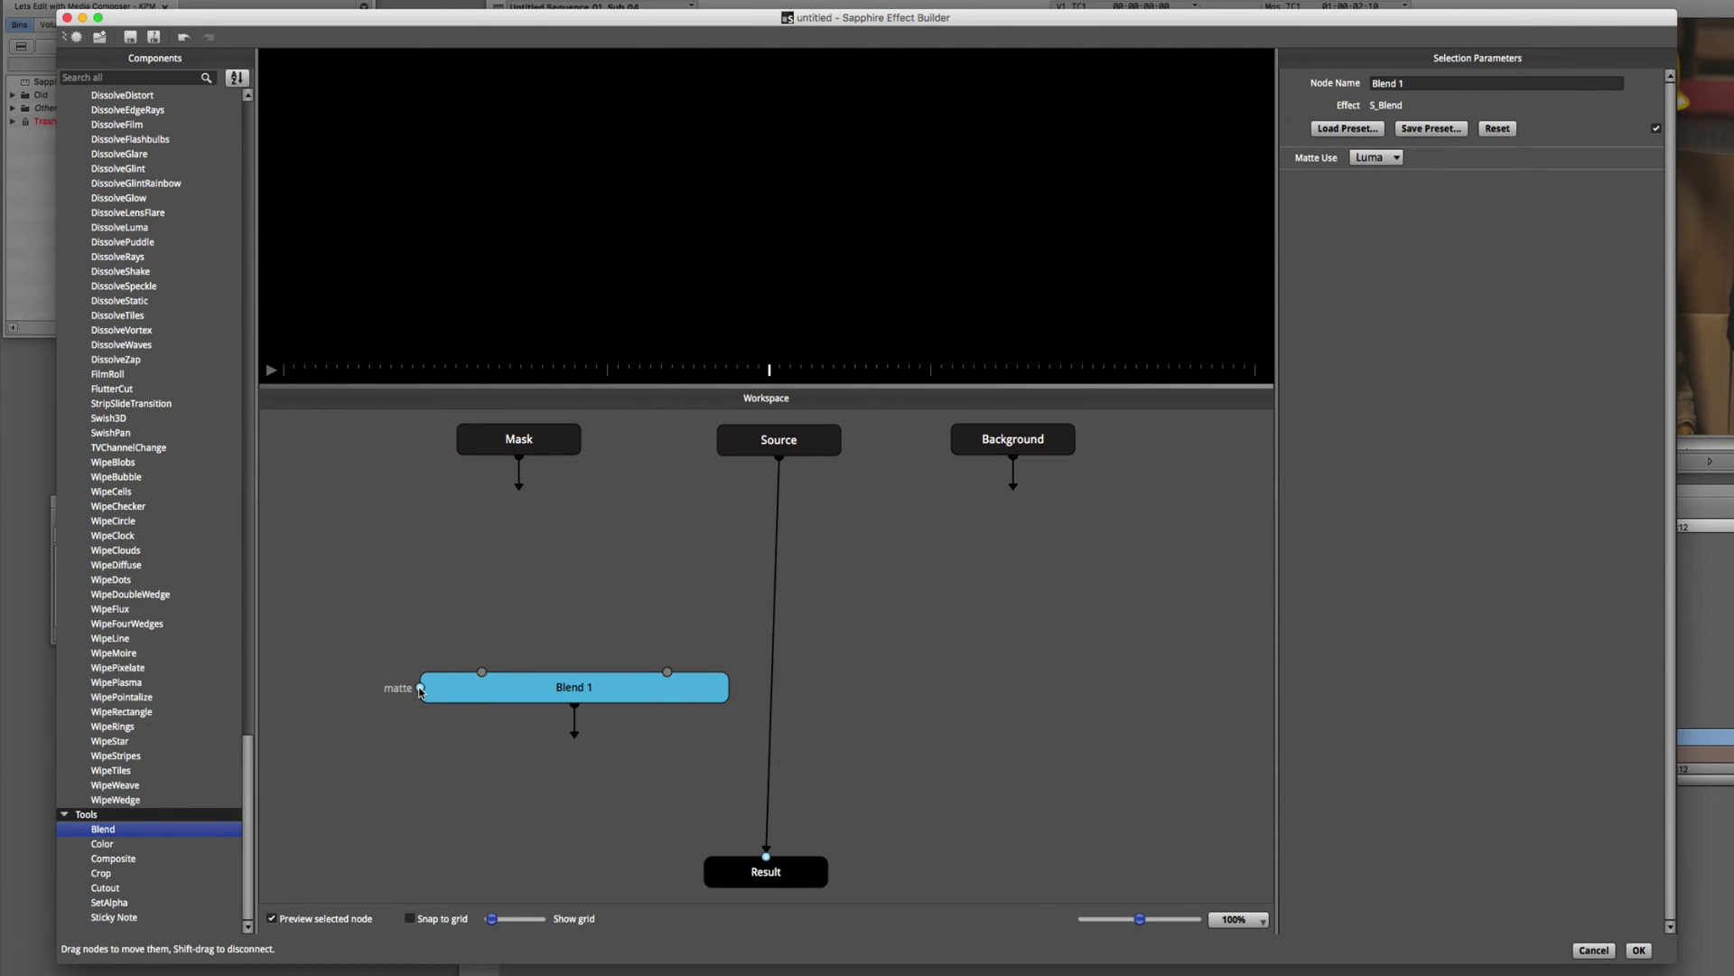
Disconnect Source from Result and add a HueSatBright node found by searching 'hue'
{"action": "left_click_drag", "start_coordinate": [529, 689], "coordinate": [599, 630]}
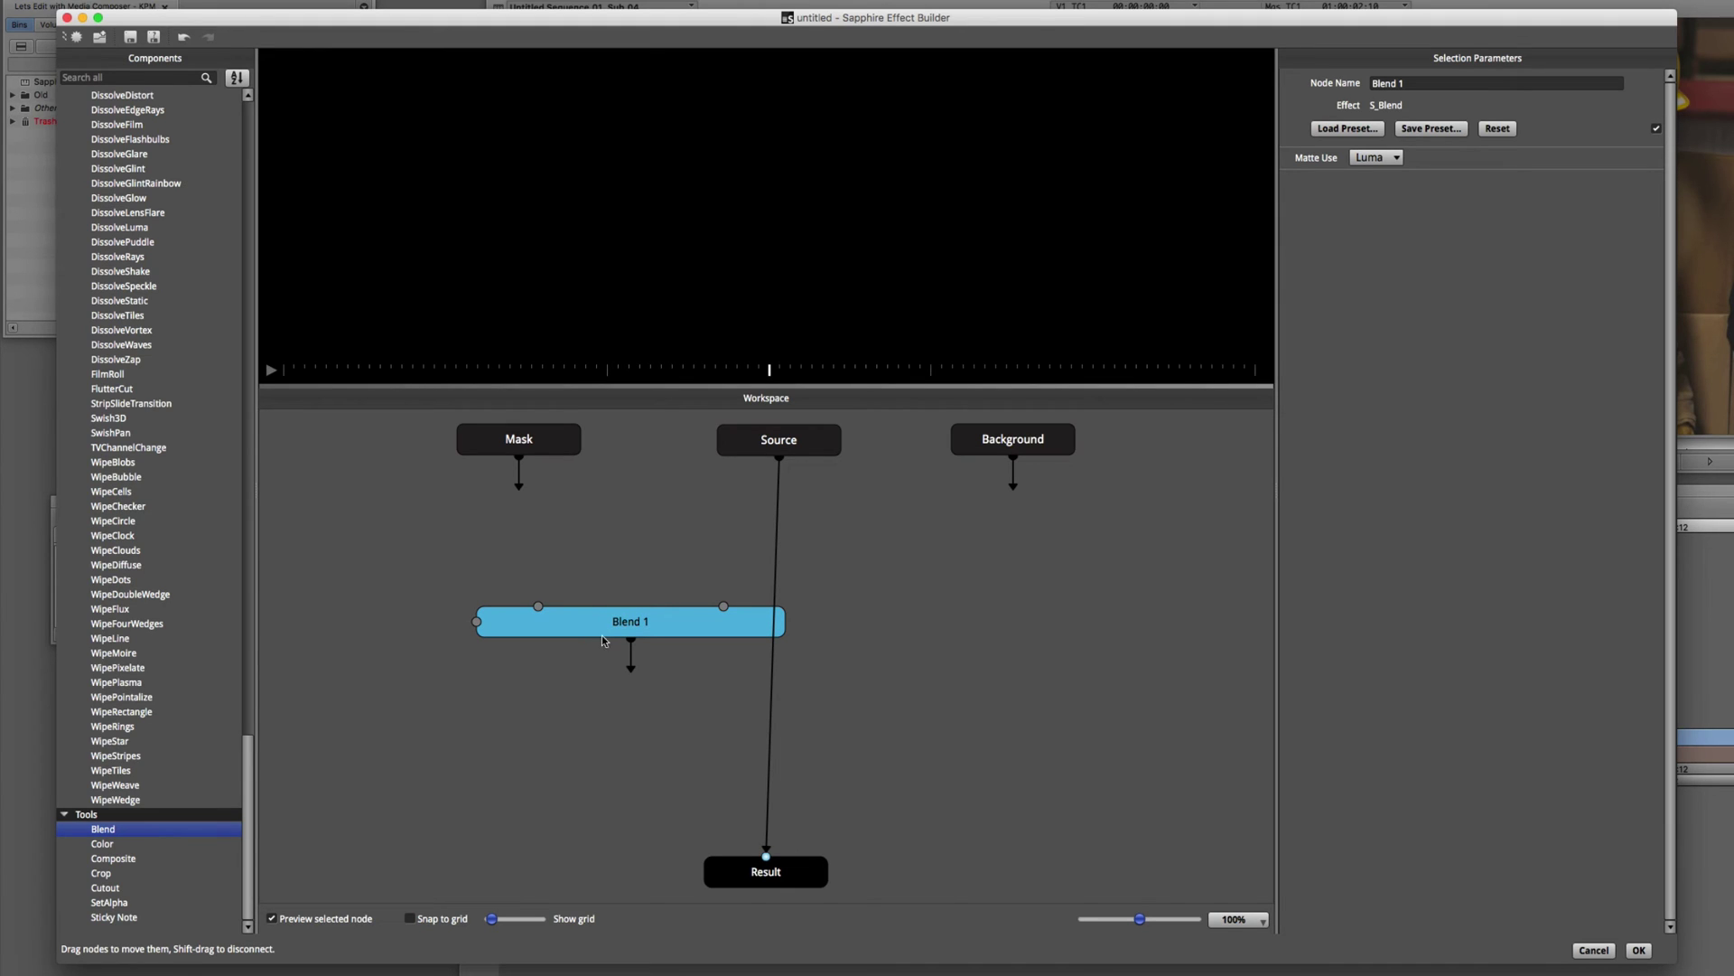
{"action": "left_click_drag", "start_coordinate": [766, 855], "coordinate": [807, 623]}
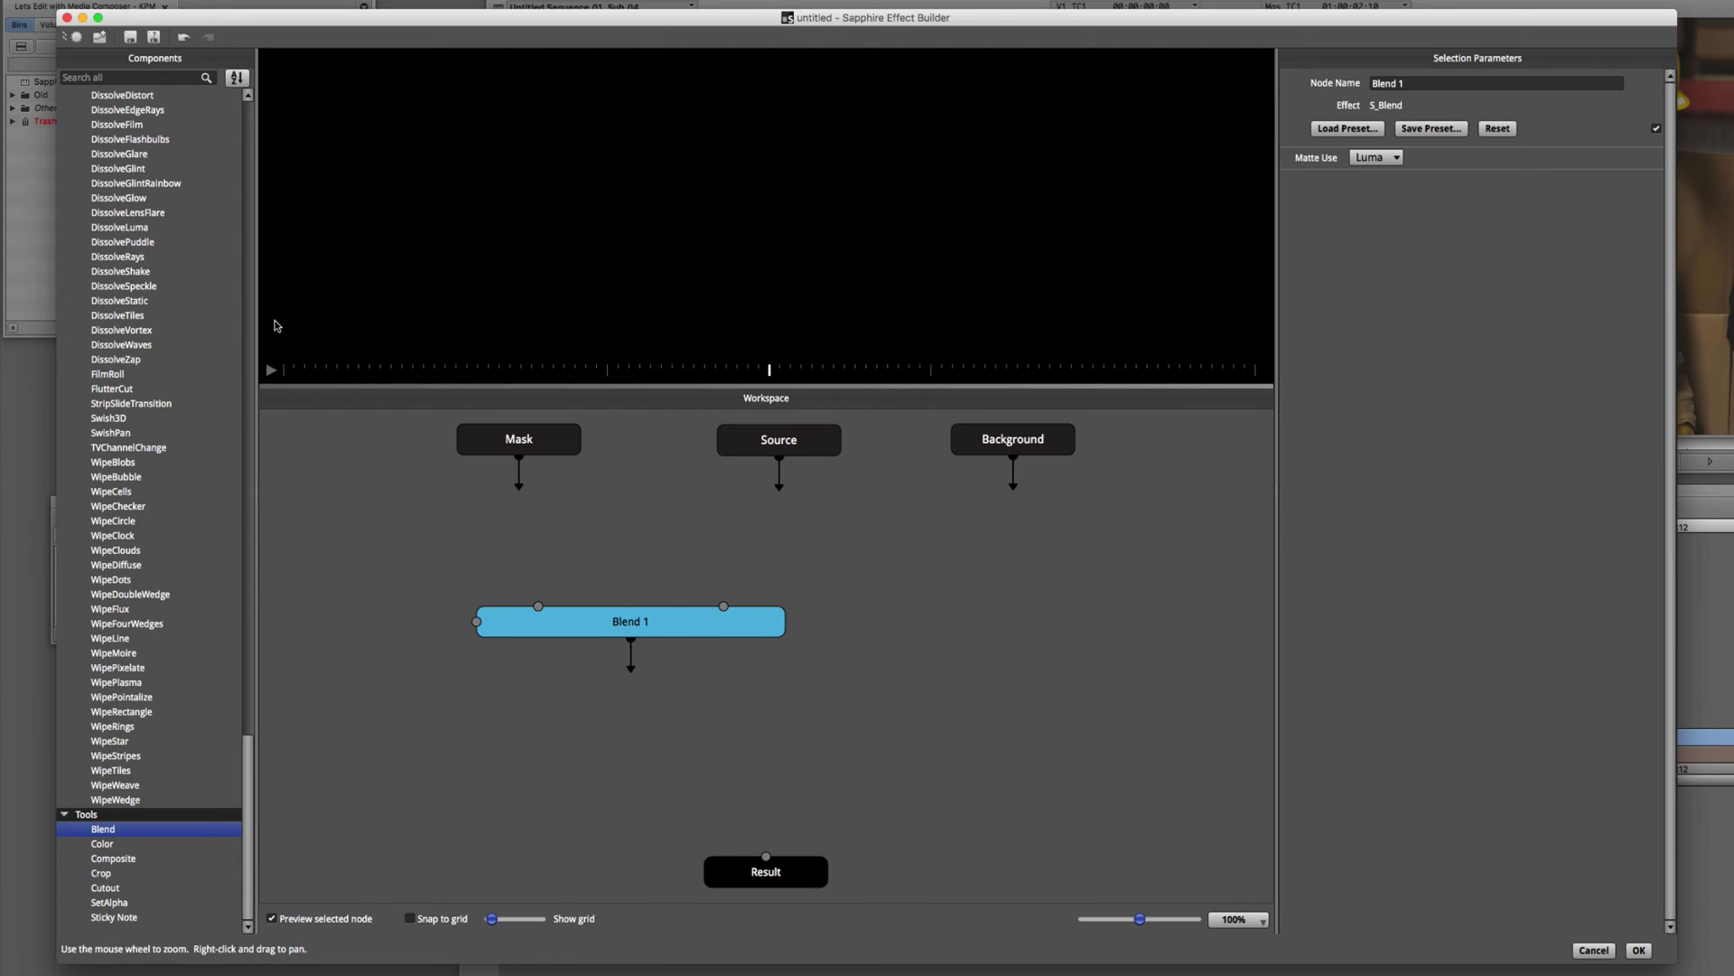
{"action": "left_click", "coordinate": [128, 78]}
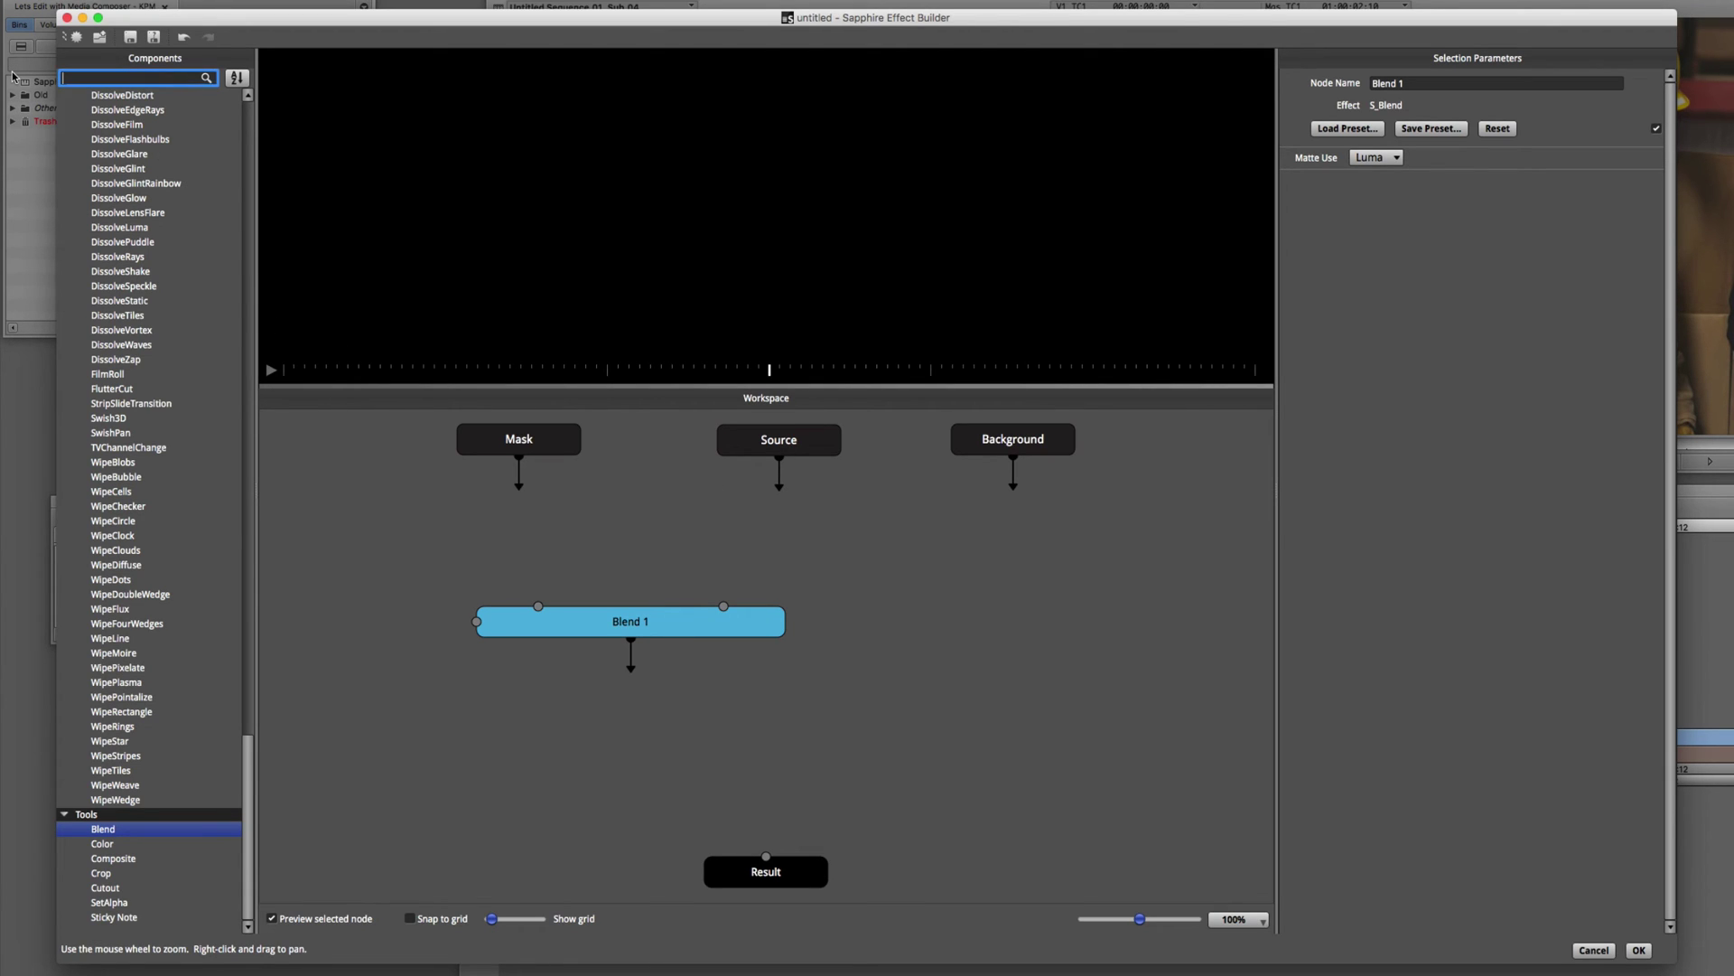
{"action": "type", "text": "hue"}
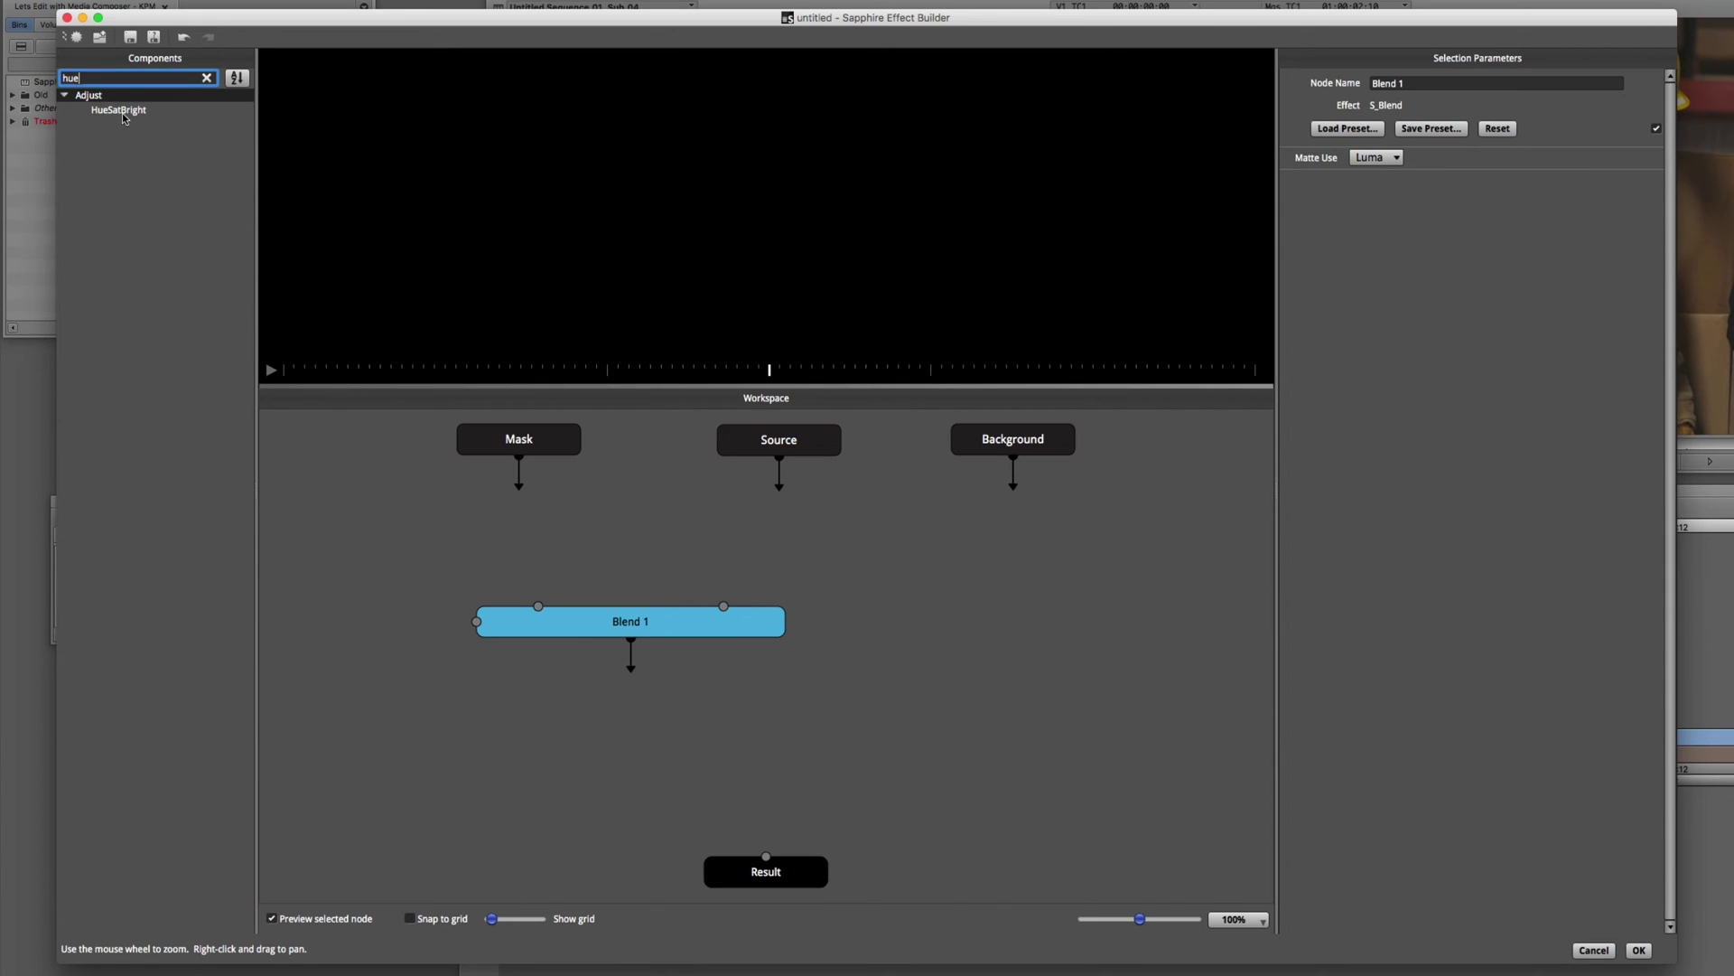
{"action": "left_click_drag", "start_coordinate": [124, 118], "coordinate": [791, 553]}
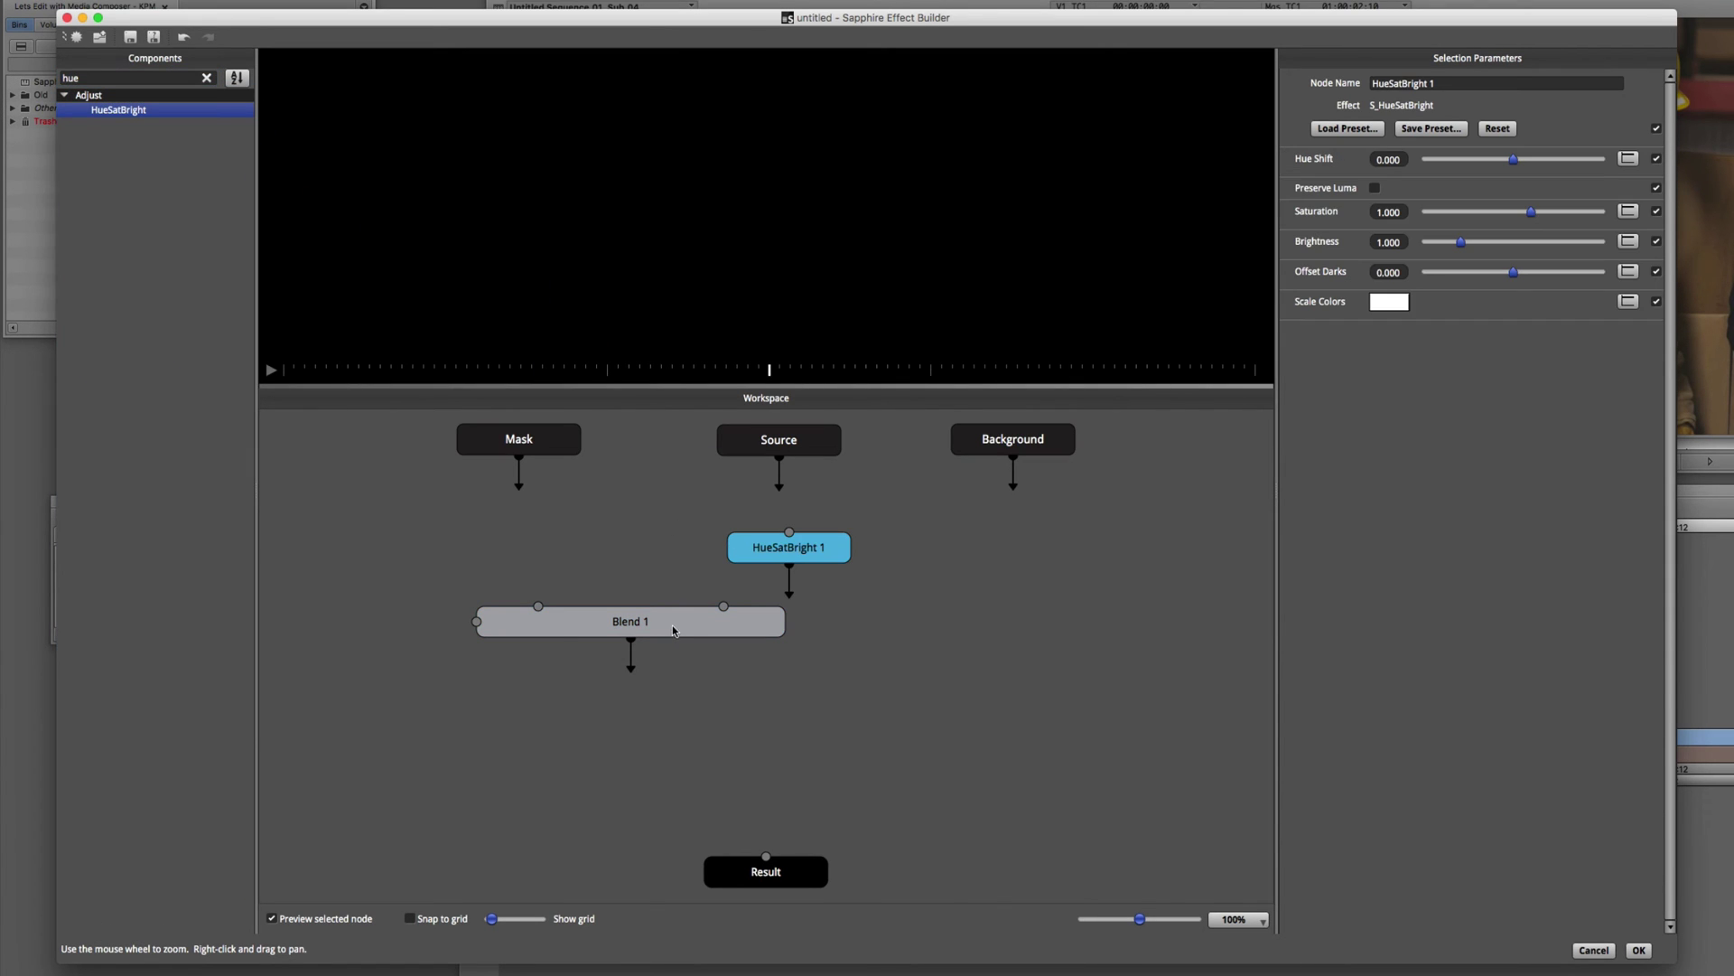
Wire Source → HueSatBright 1 → Blend 1 → Result and set Hue Shift to -0.145
{"action": "left_click_drag", "start_coordinate": [673, 631], "coordinate": [793, 718]}
{"action": "left_click_drag", "start_coordinate": [796, 556], "coordinate": [904, 577]}
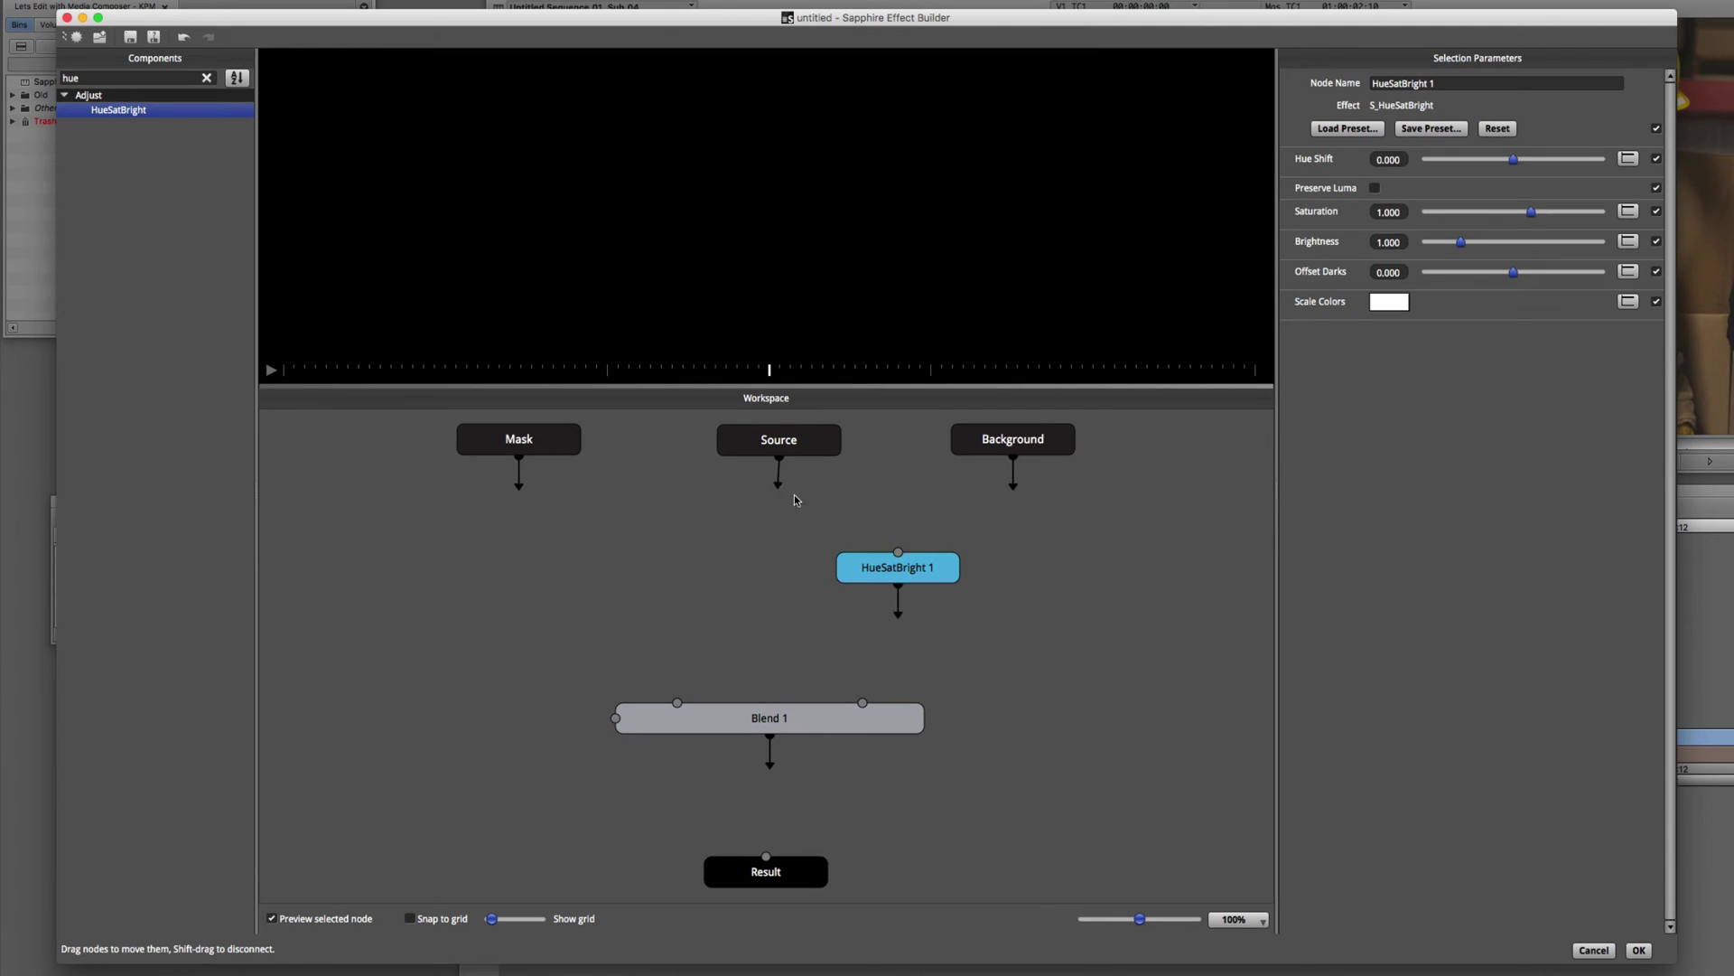
{"action": "left_click_drag", "start_coordinate": [881, 547], "coordinate": [900, 551]}
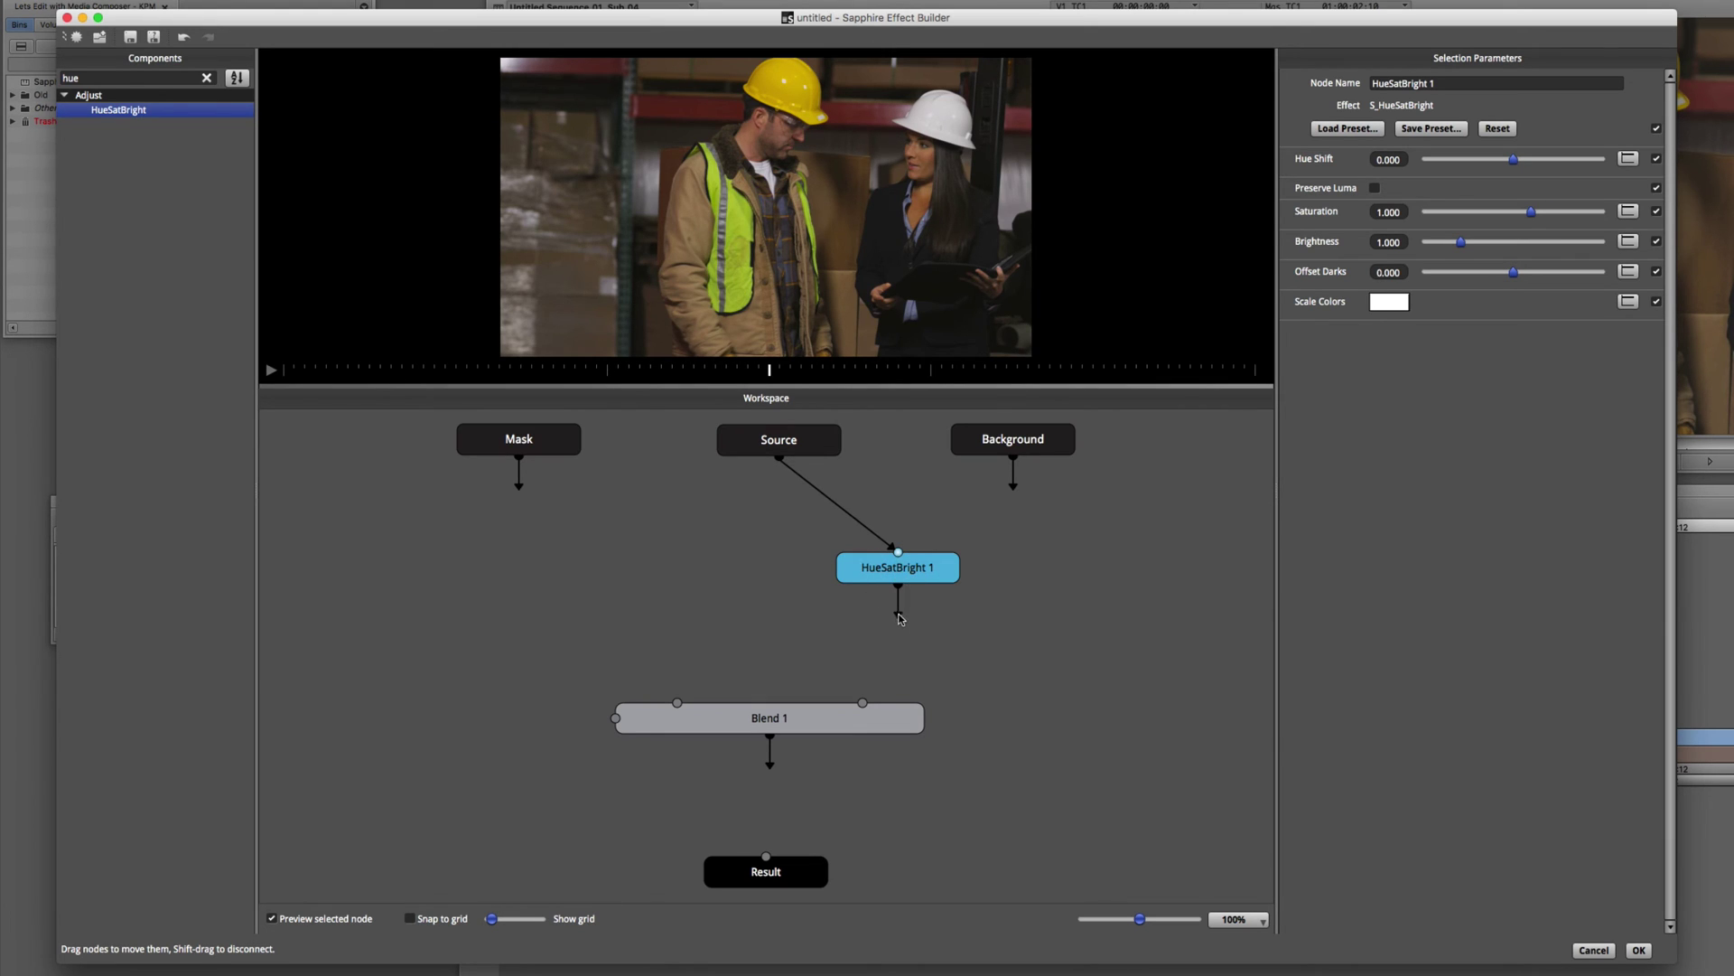
{"action": "left_click_drag", "start_coordinate": [900, 618], "coordinate": [865, 710]}
{"action": "left_click_drag", "start_coordinate": [768, 838], "coordinate": [766, 856]}
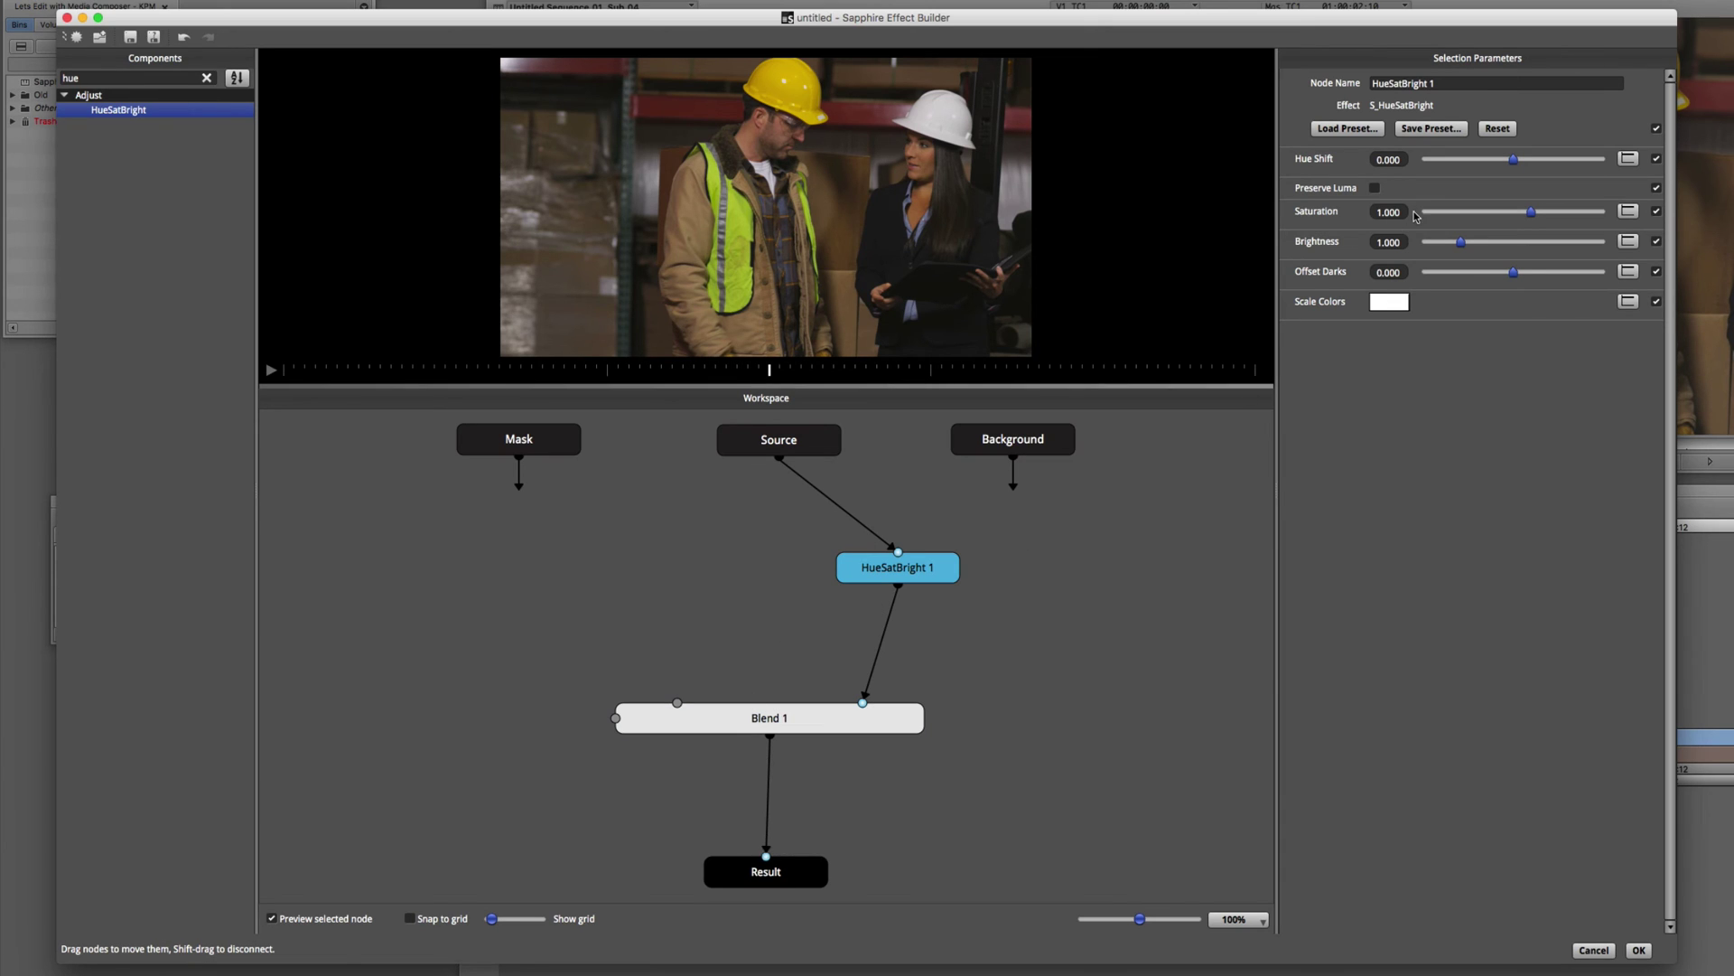
{"action": "mouse_move", "coordinate": [1513, 166]}
{"action": "left_mouse_down"}
{"action": "mouse_move", "coordinate": [1533, 166]}
{"action": "mouse_move", "coordinate": [1503, 168]}
{"action": "left_mouse_up"}
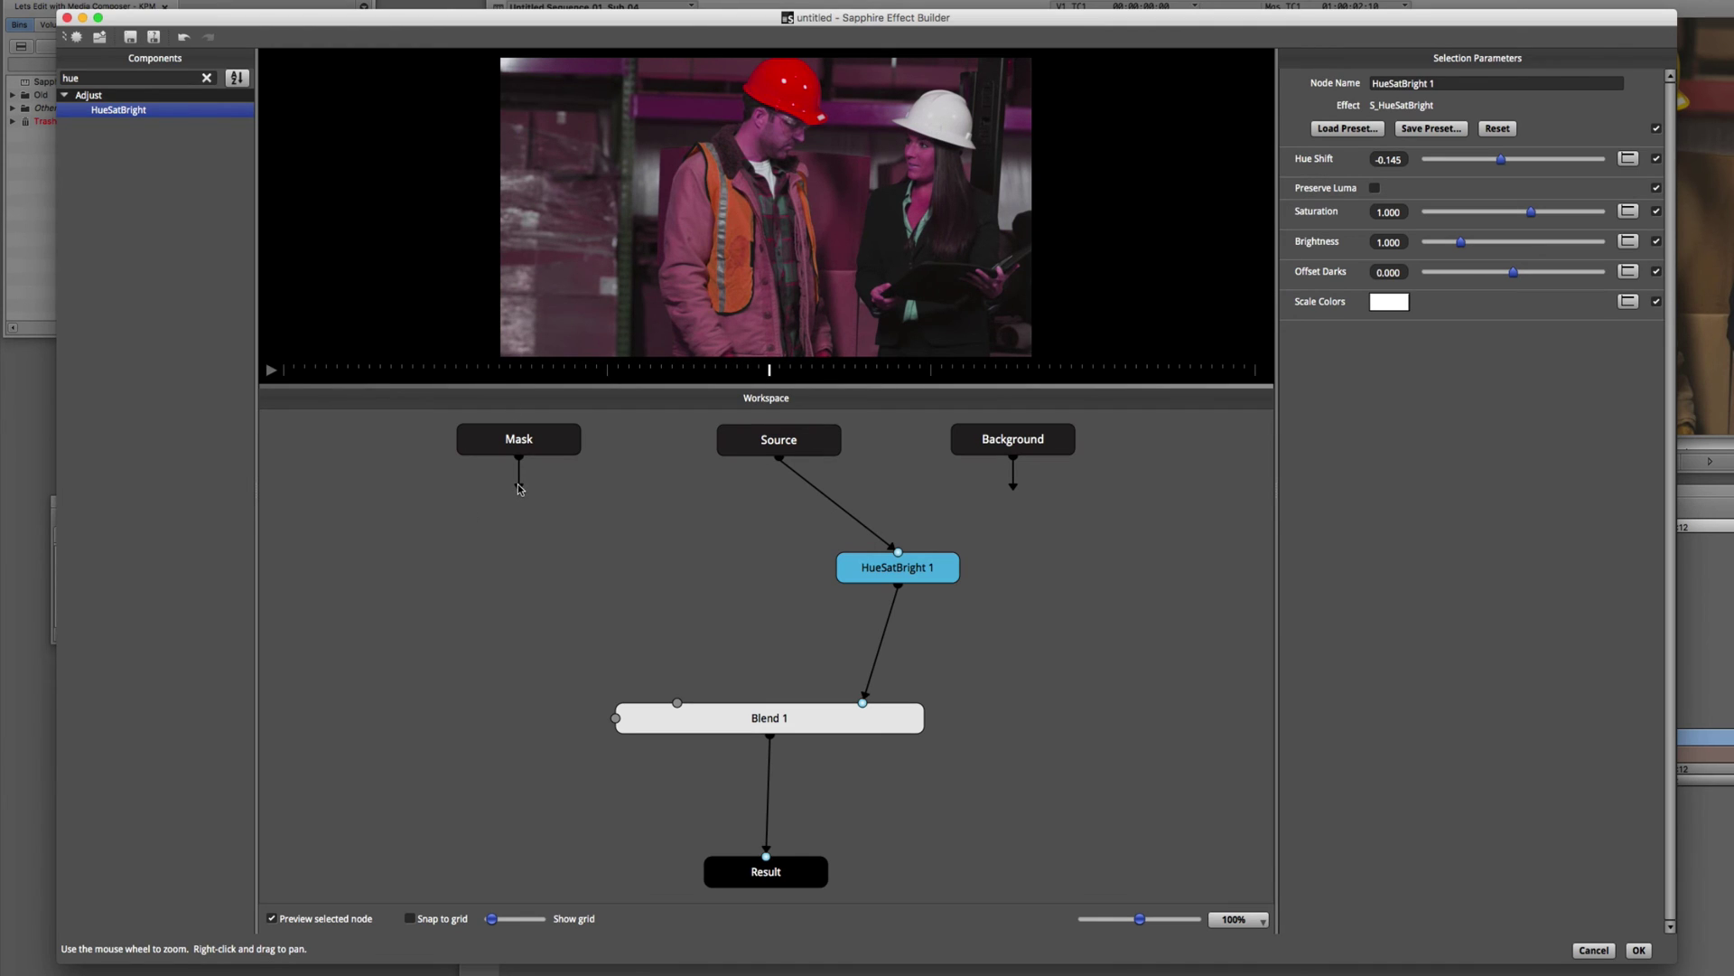
Connect Mask to Blend 1's matte input and Source to its other input, preview Result, and accept with OK
{"action": "left_click_drag", "start_coordinate": [519, 487], "coordinate": [616, 720]}
{"action": "left_click", "coordinate": [748, 877]}
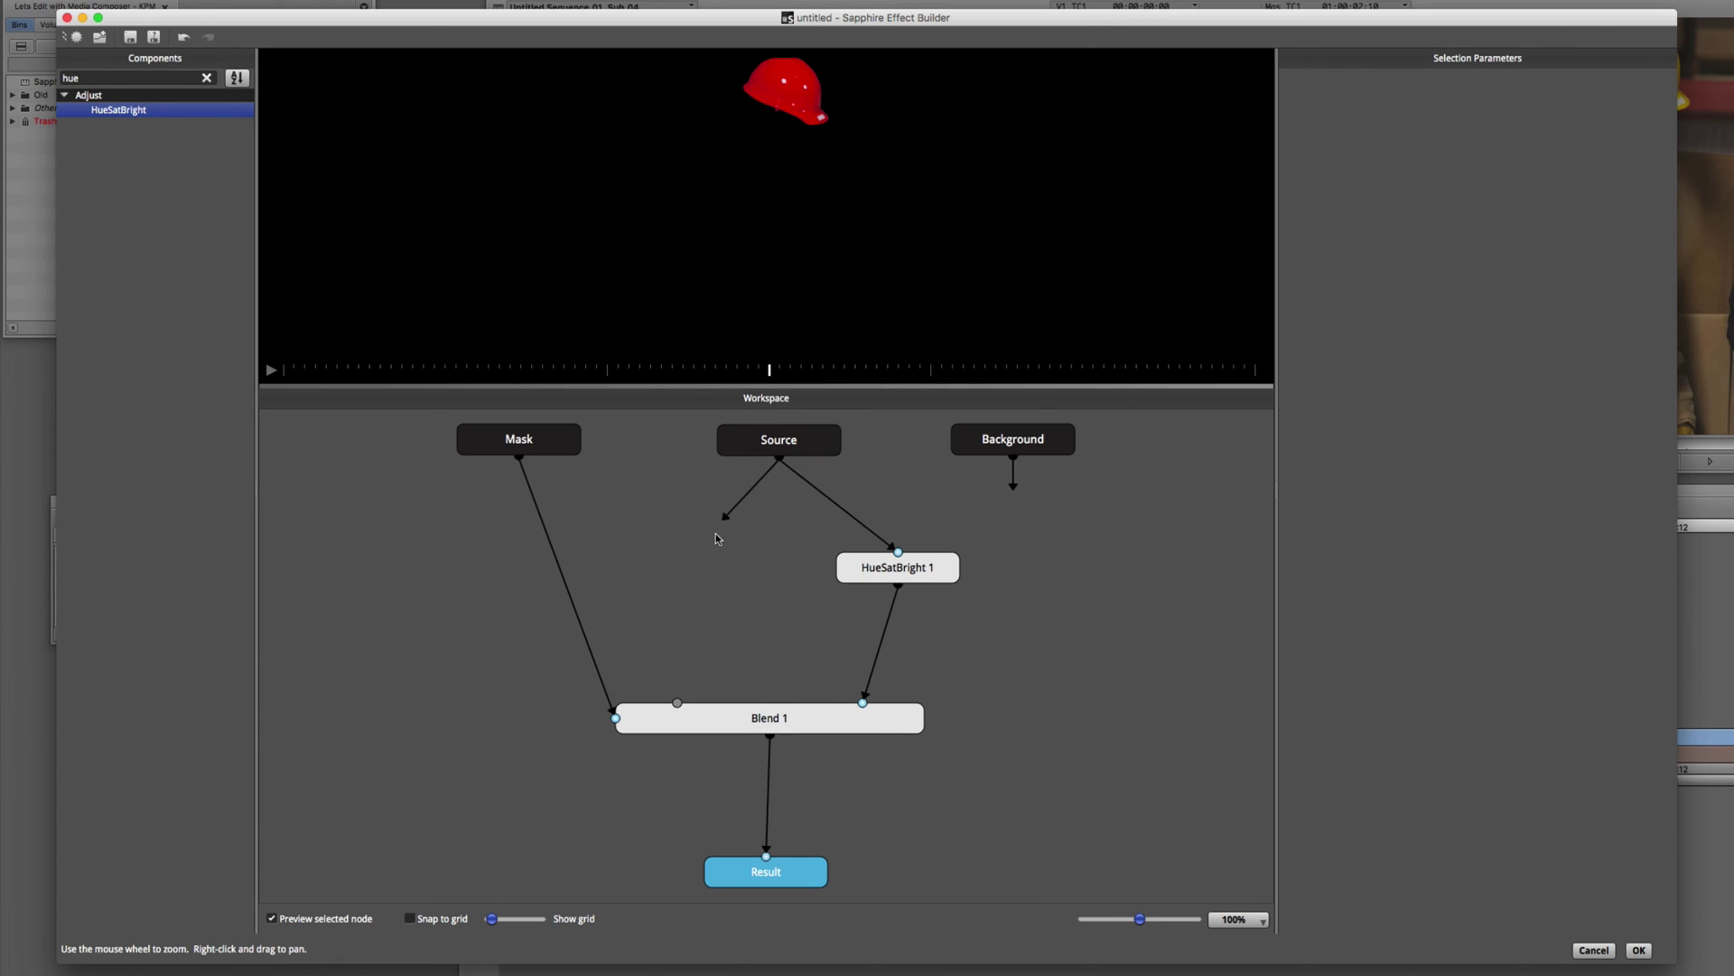
{"action": "left_click_drag", "start_coordinate": [715, 538], "coordinate": [678, 704]}
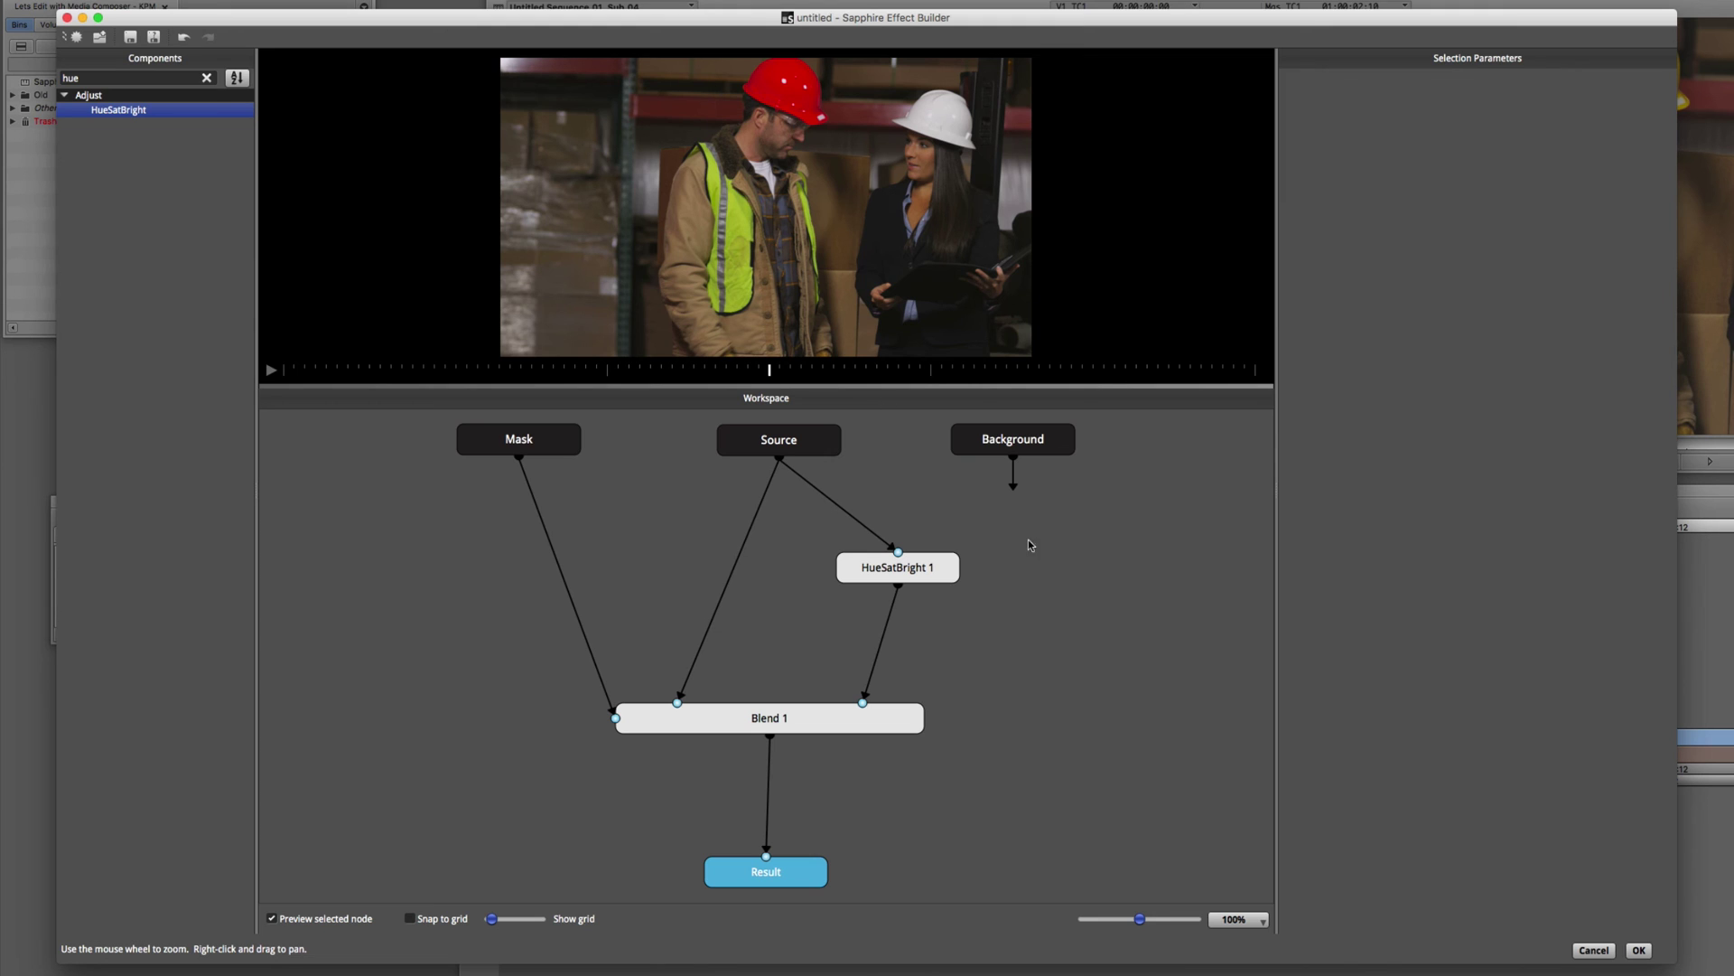
{"action": "left_click", "coordinate": [1638, 950]}
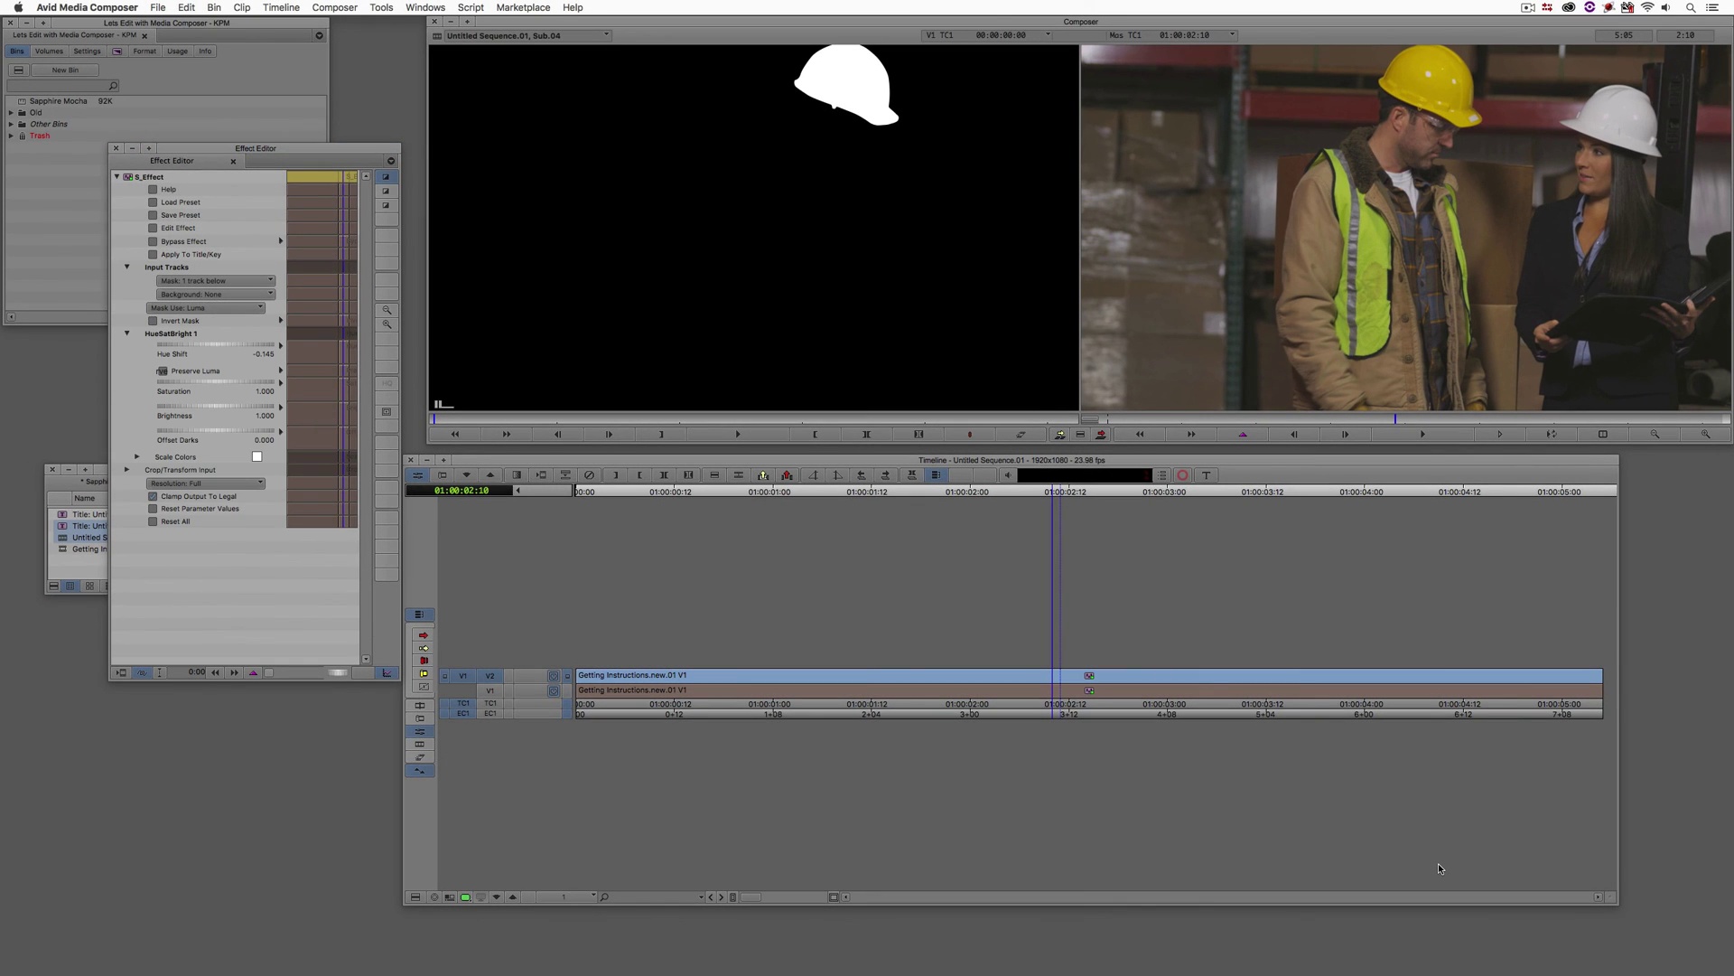
Play and scrub the sequence to check the red helmet, then render the S_Effect on V2
{"action": "left_click", "coordinate": [1164, 692]}
{"action": "key", "text": "space"}
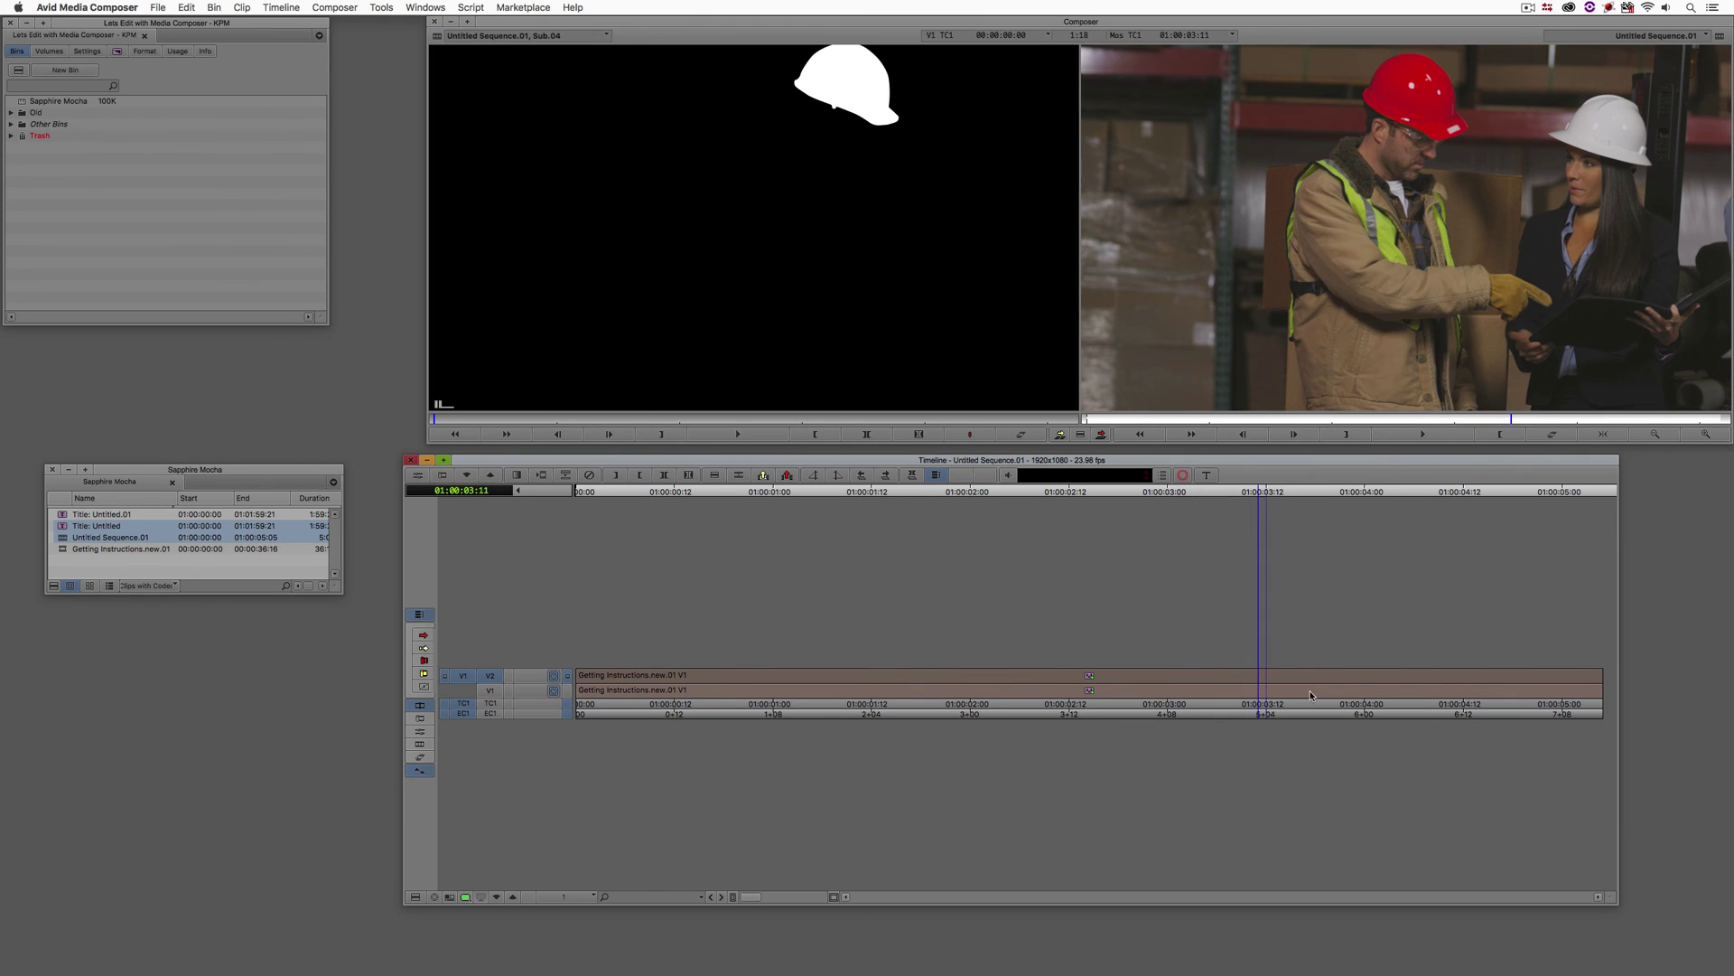
{"action": "key", "text": "j"}
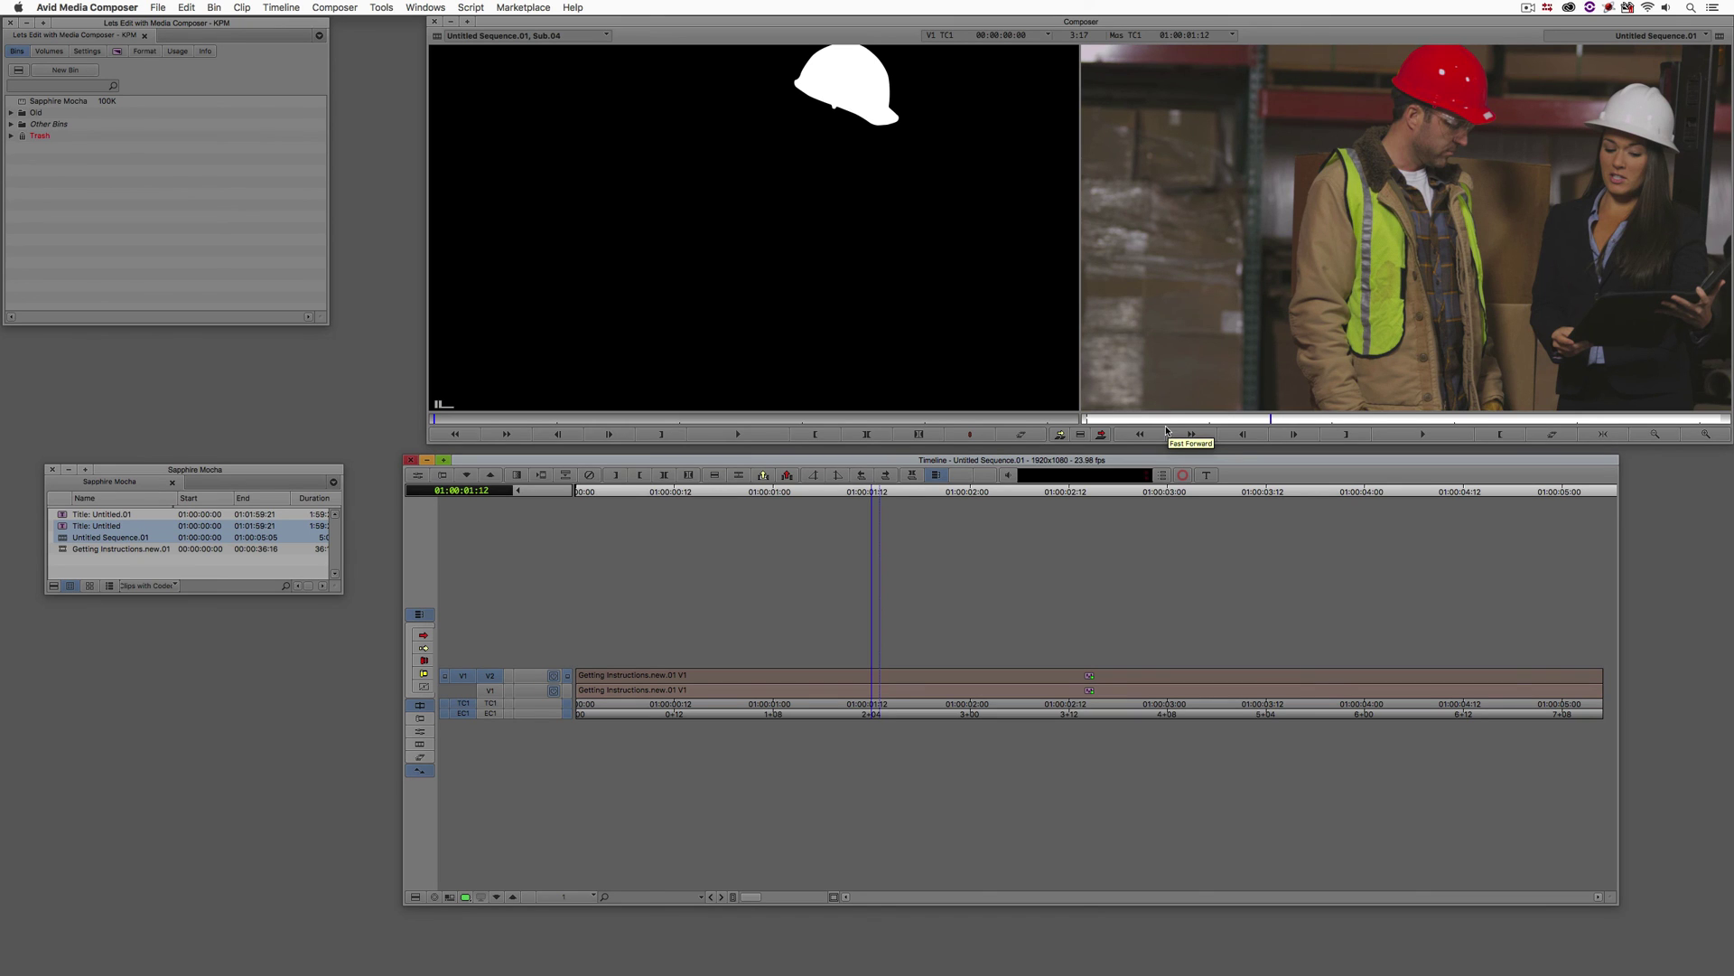
{"action": "left_click_drag", "start_coordinate": [1021, 683], "coordinate": [812, 688]}
{"action": "key", "text": "super+r"}
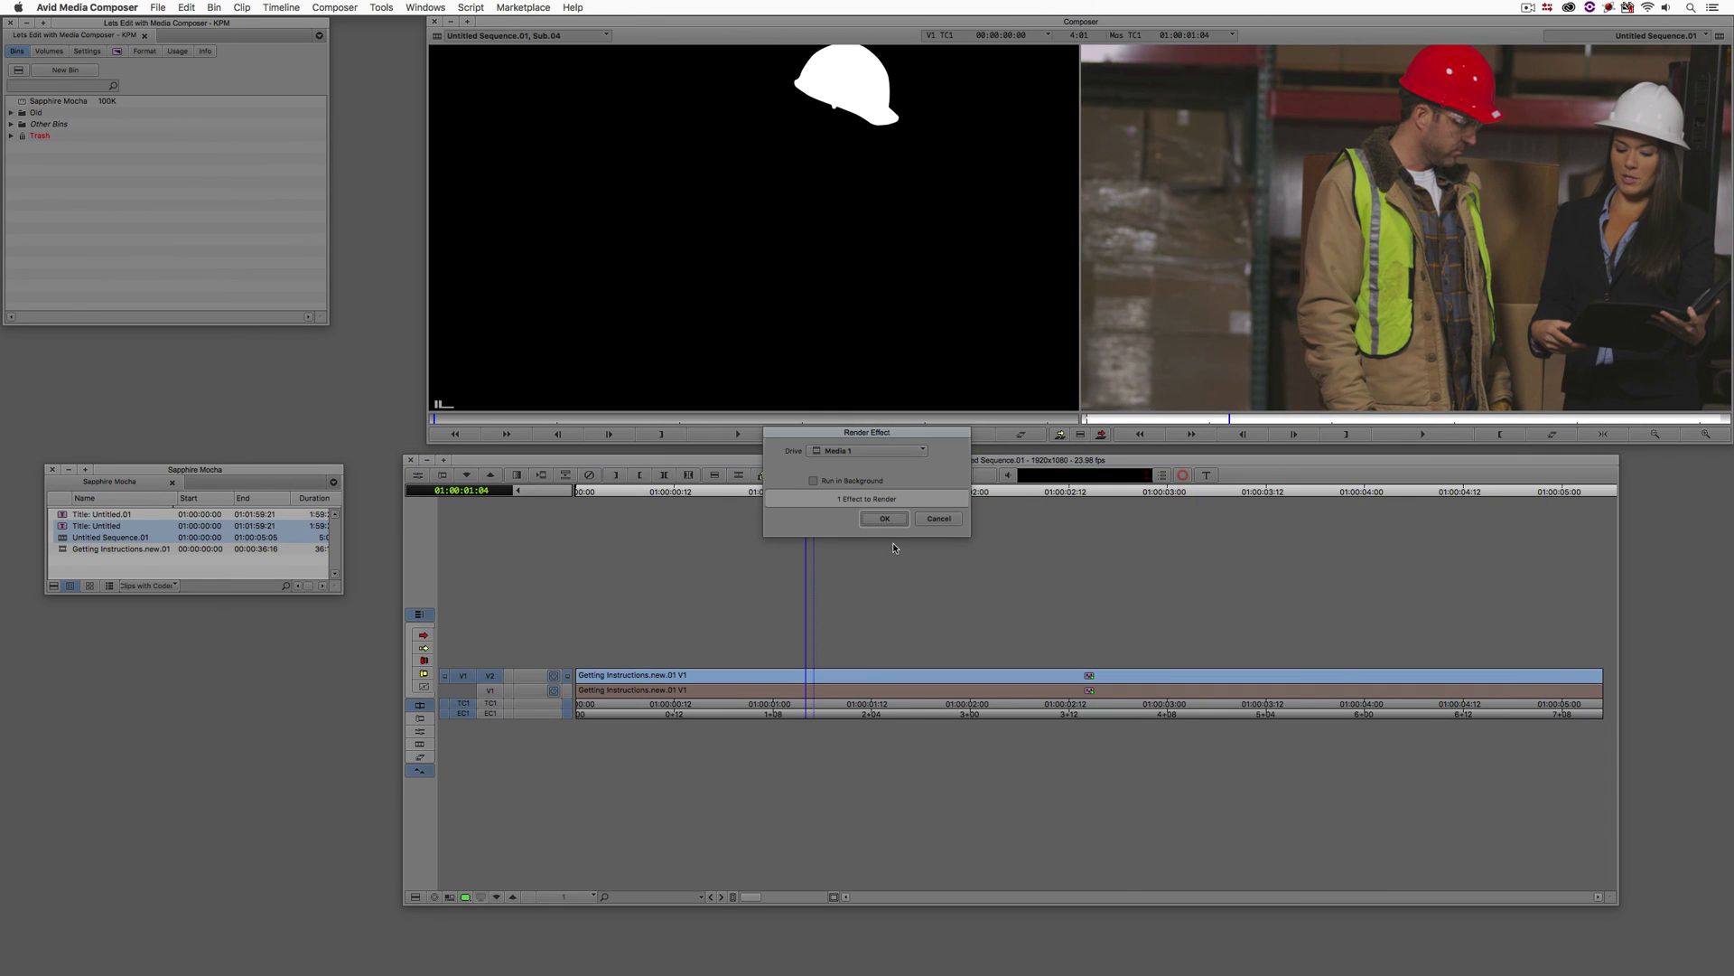
{"action": "left_click", "coordinate": [886, 520]}
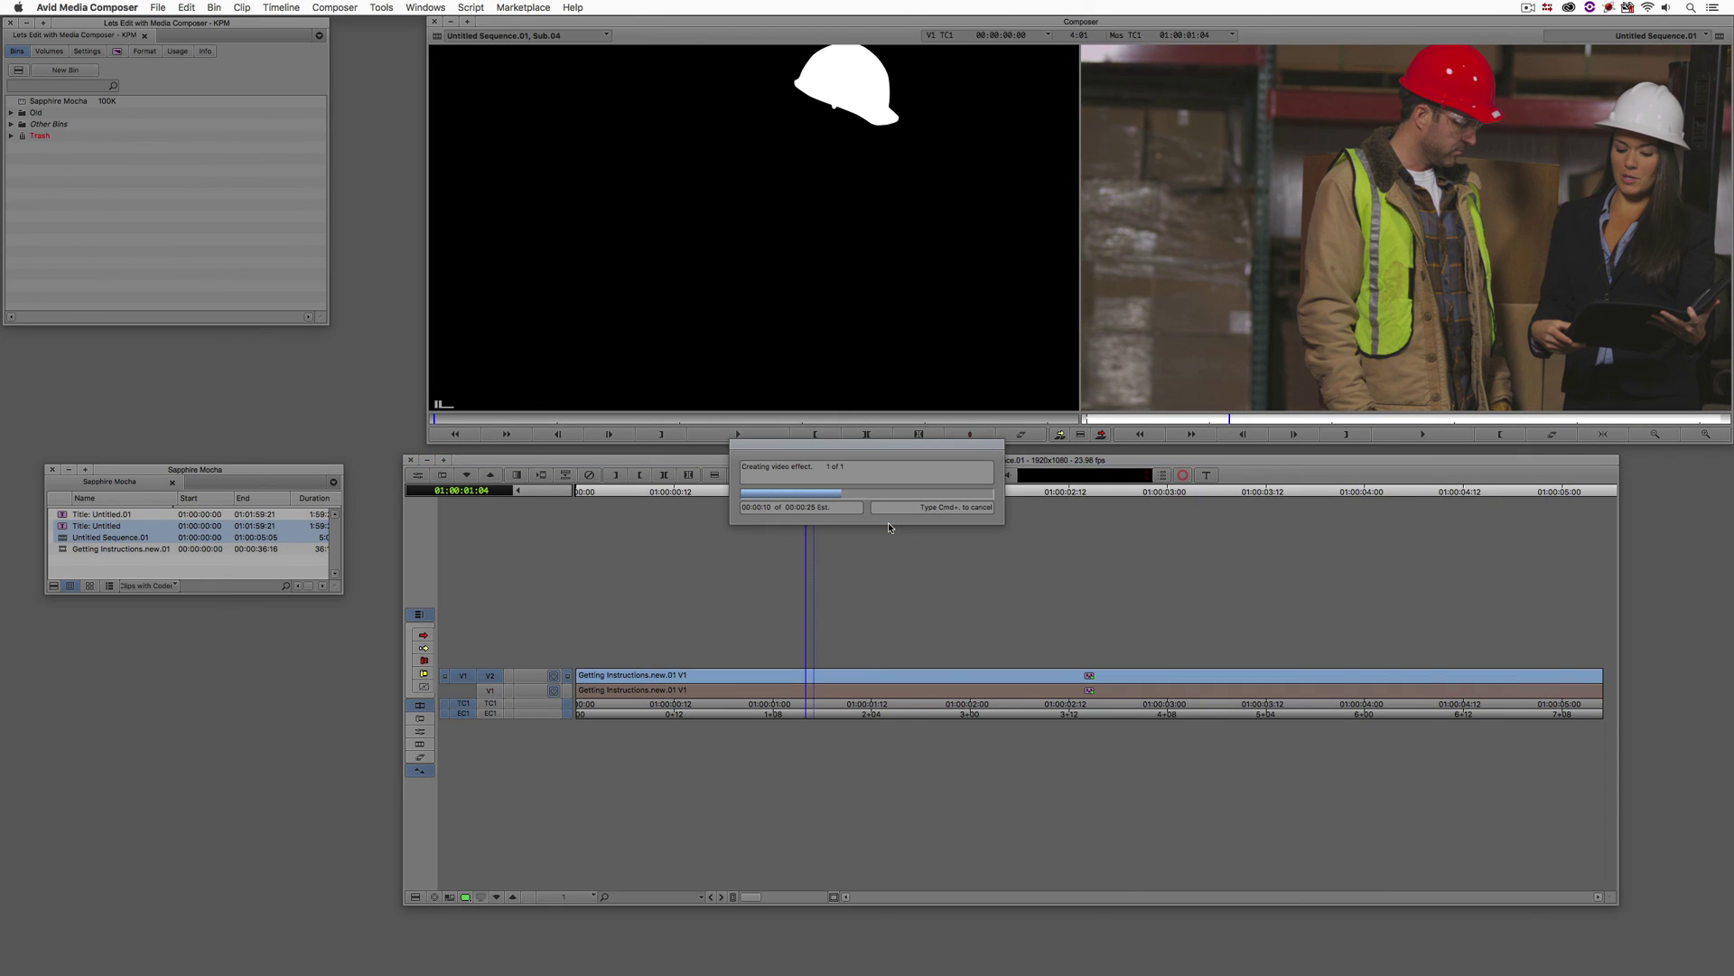